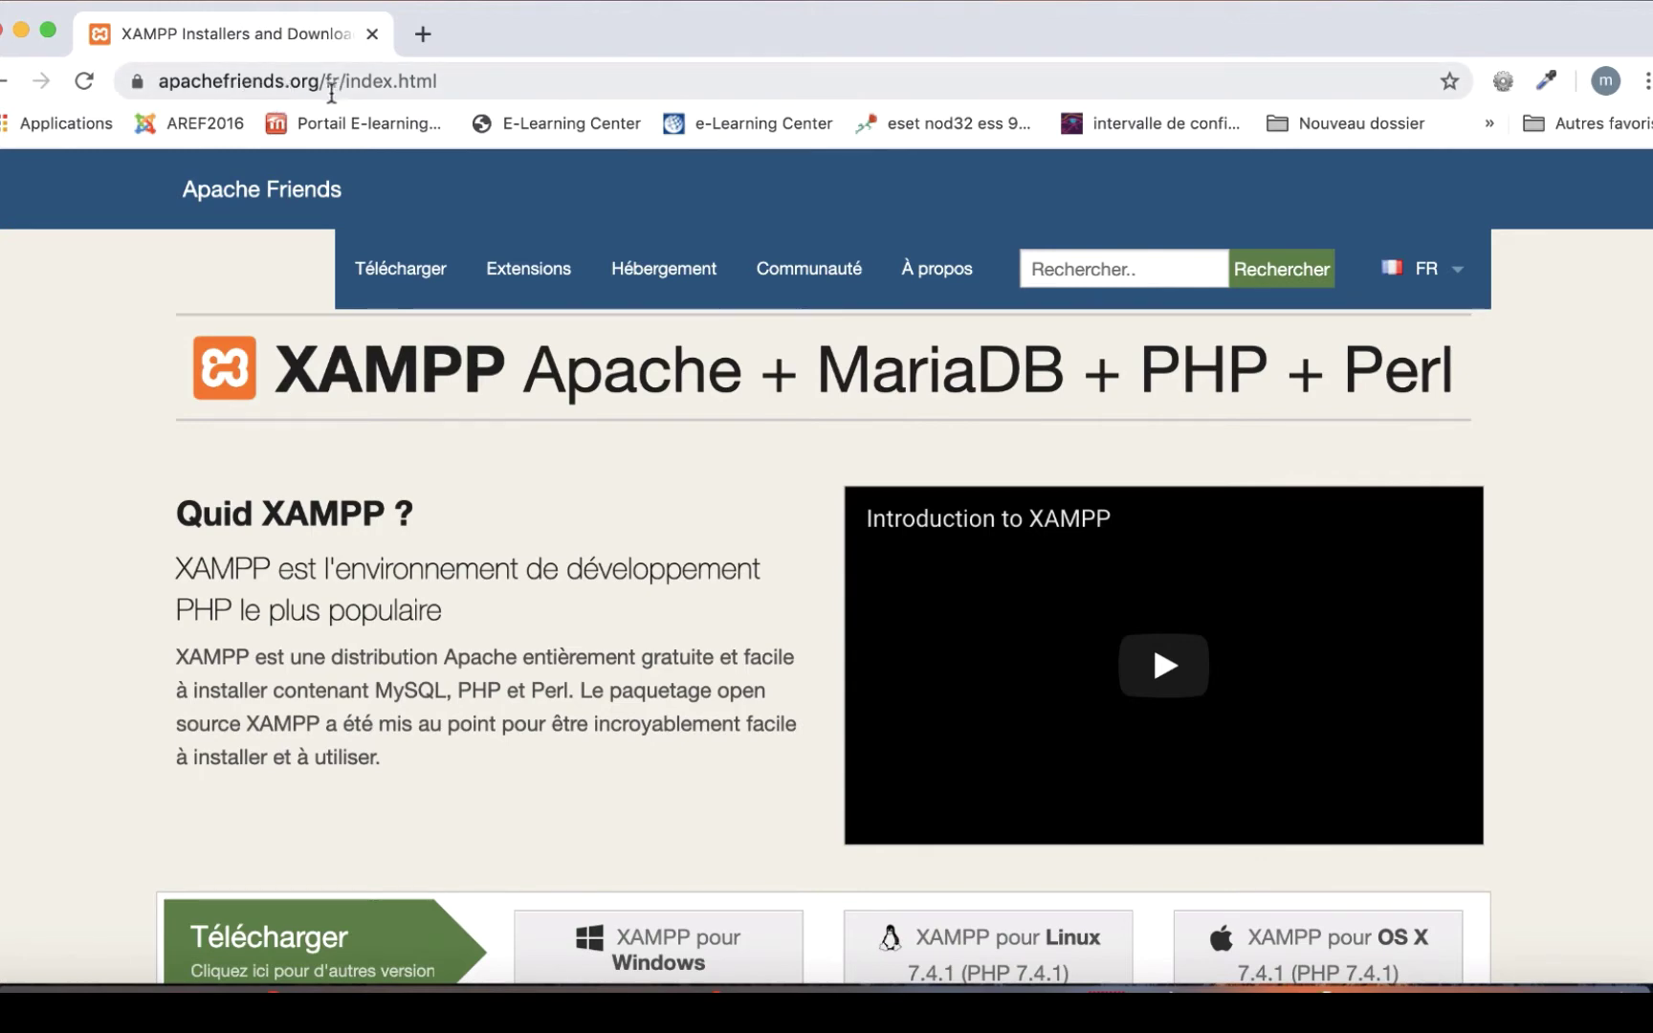
Download the XAMPP 7.4.1 (PHP 7.4.1) installer for OS X from the Apache Friends home page
scroll(555, 450, down, 3)
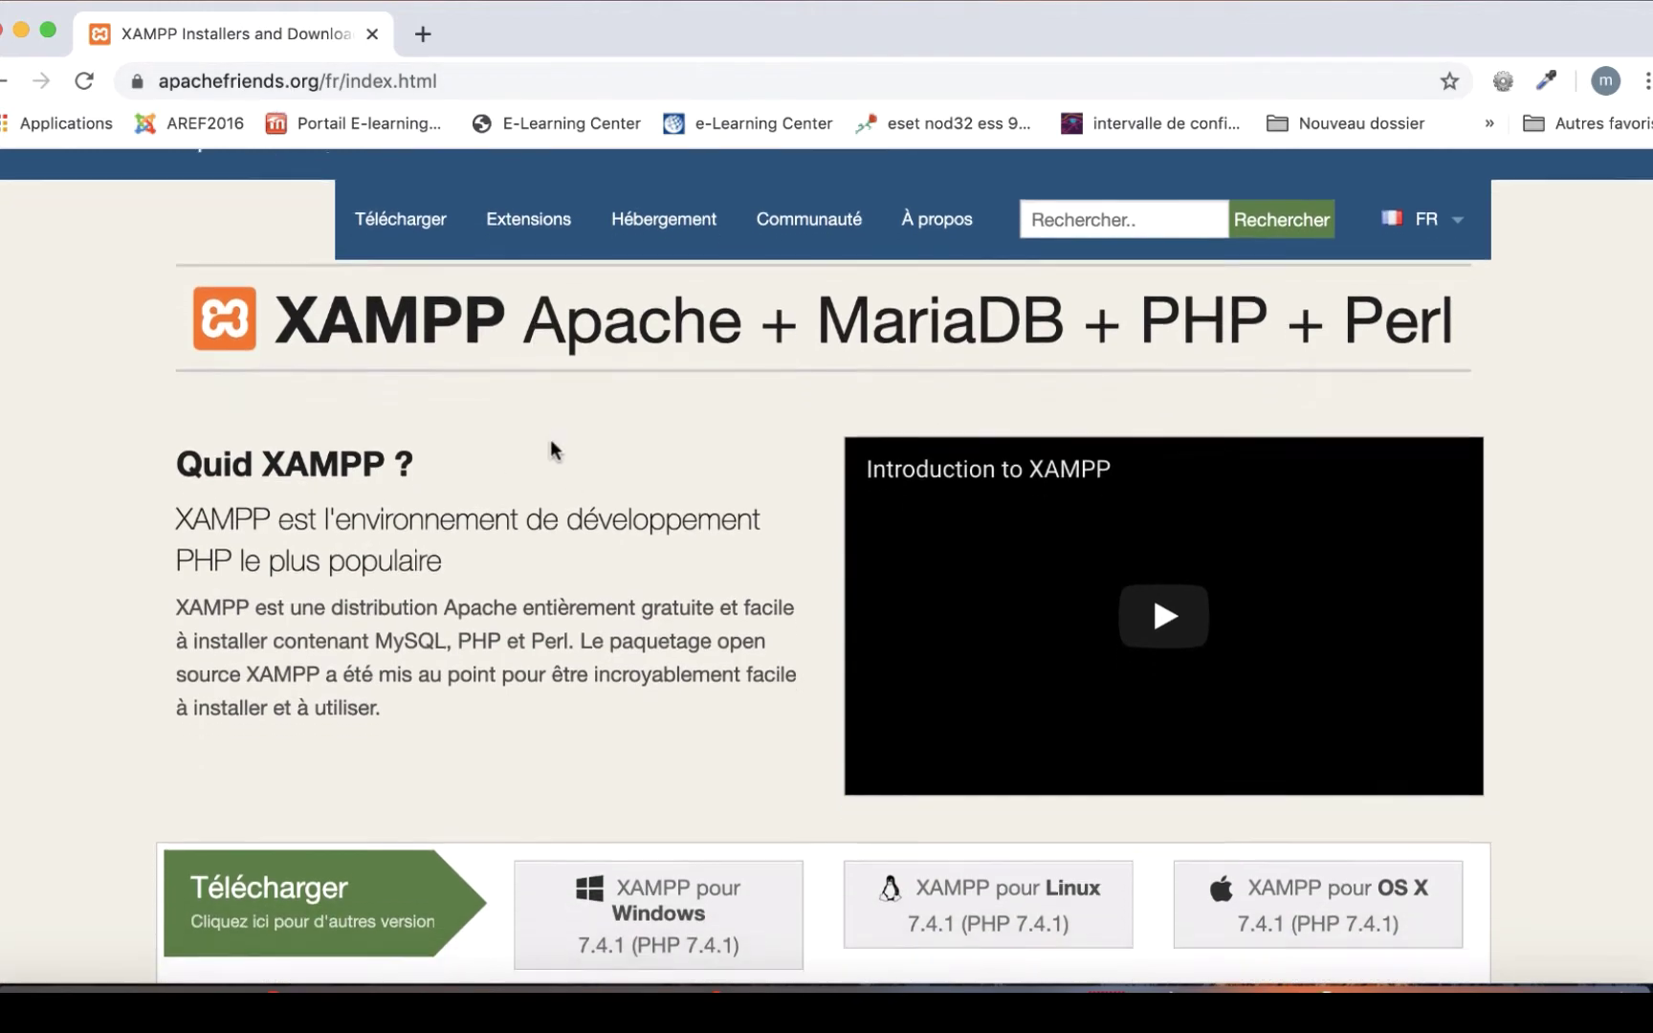
scroll(555, 450, up, 3)
scroll(555, 450, down, 3)
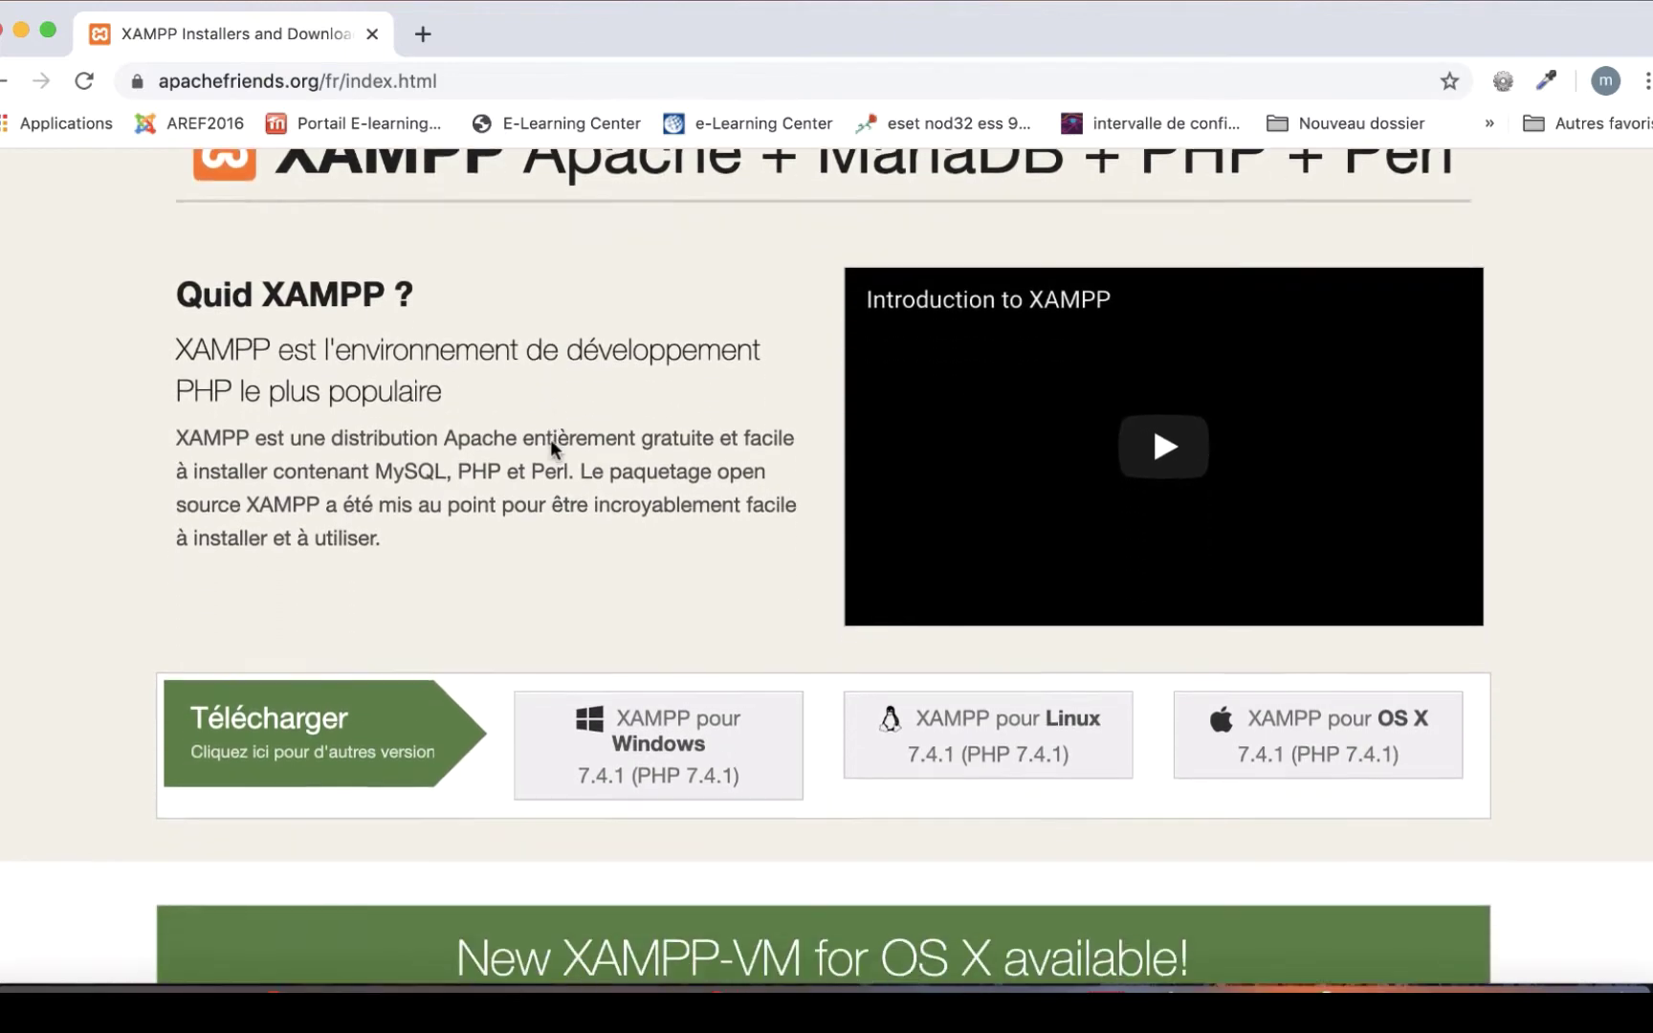
scroll(550, 439, down, 1)
scroll(551, 439, up, 2)
scroll(550, 439, down, 2)
scroll(551, 442, up, 1)
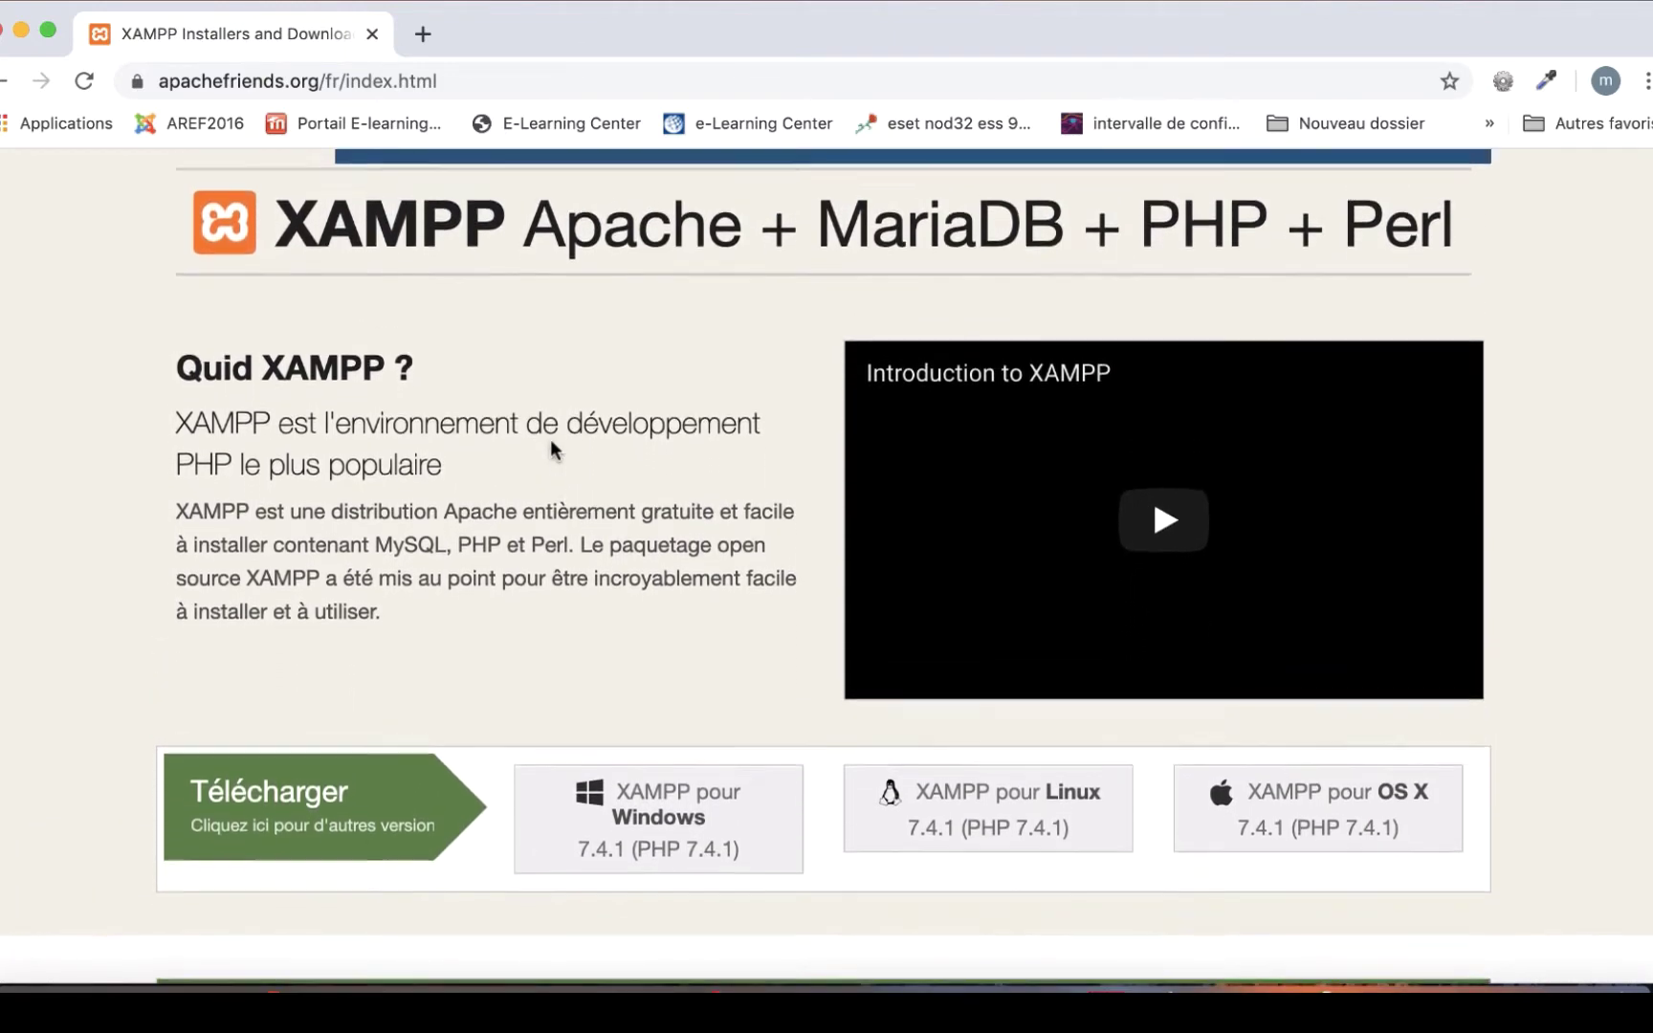
scroll(550, 439, down, 2)
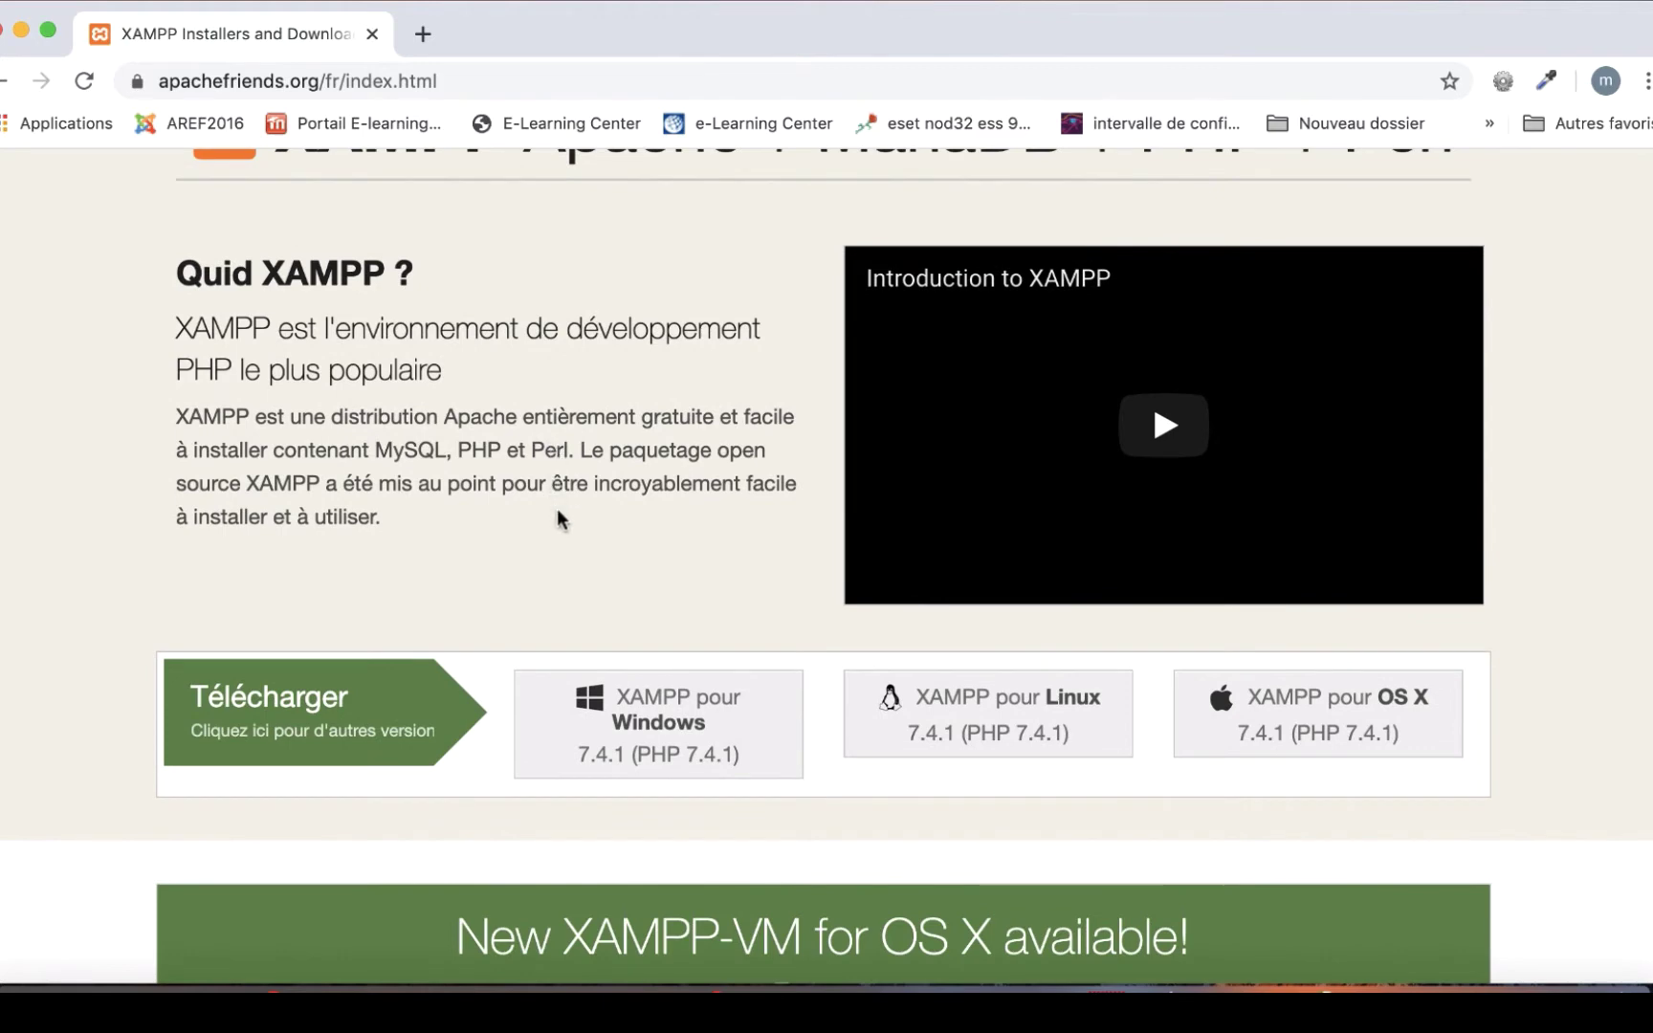
scroll(557, 512, down, 1)
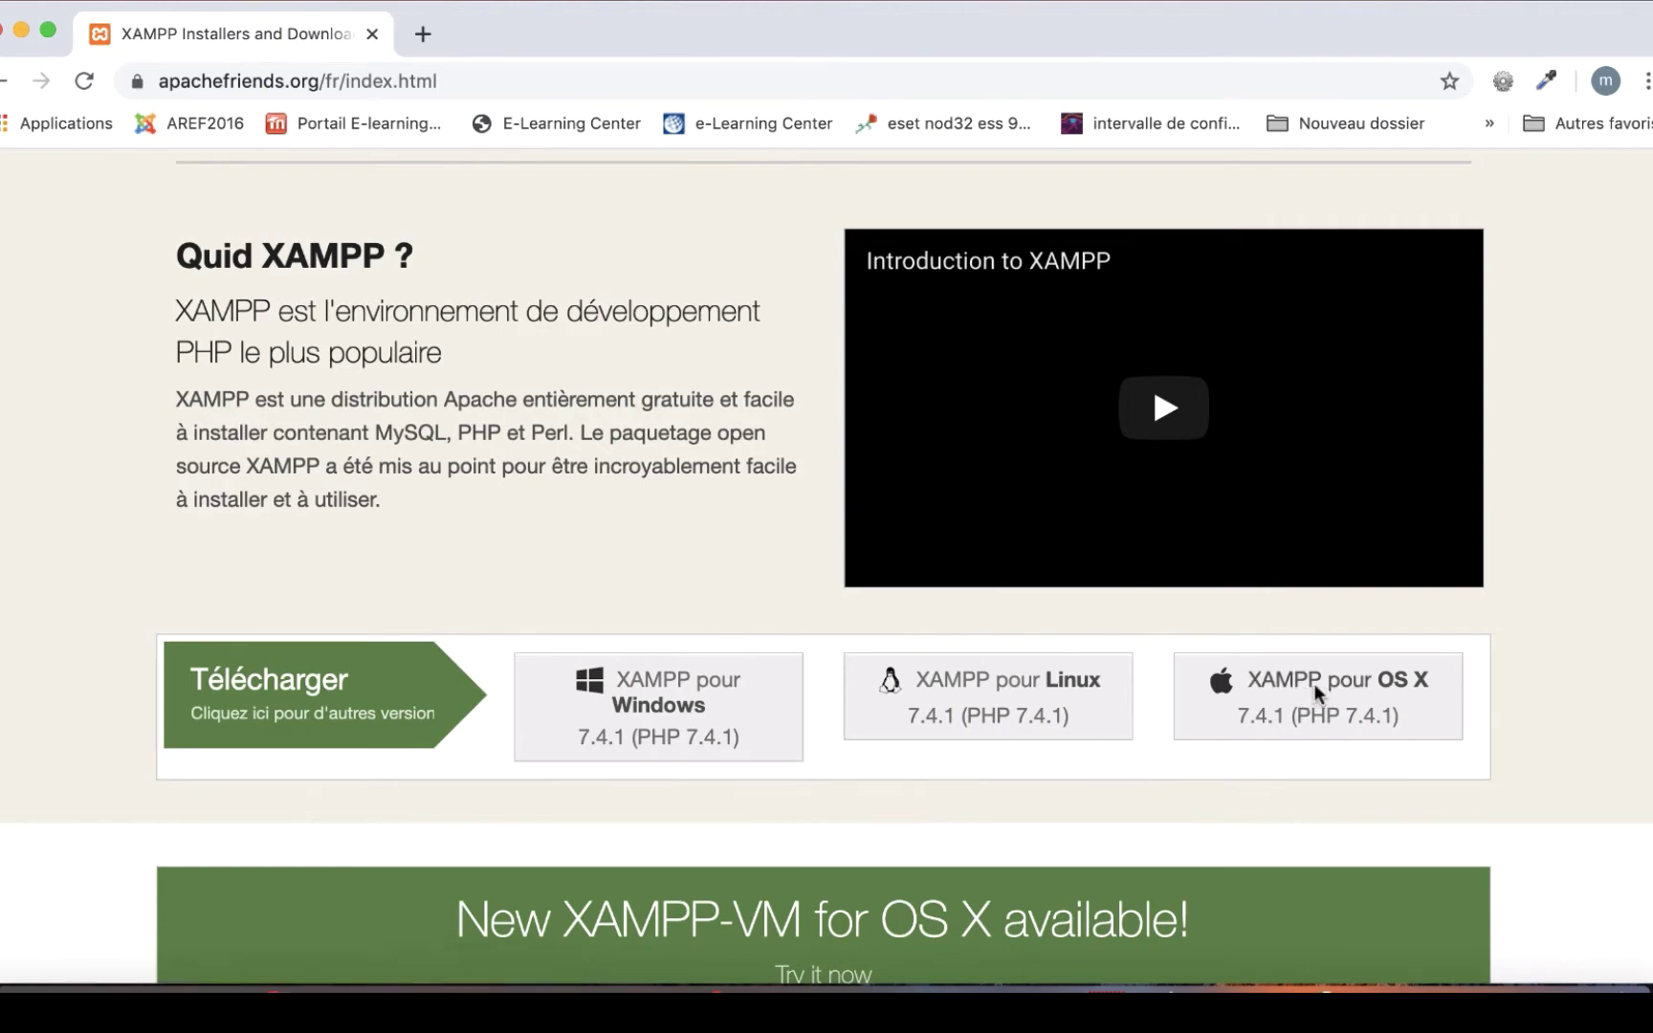
click(1317, 691)
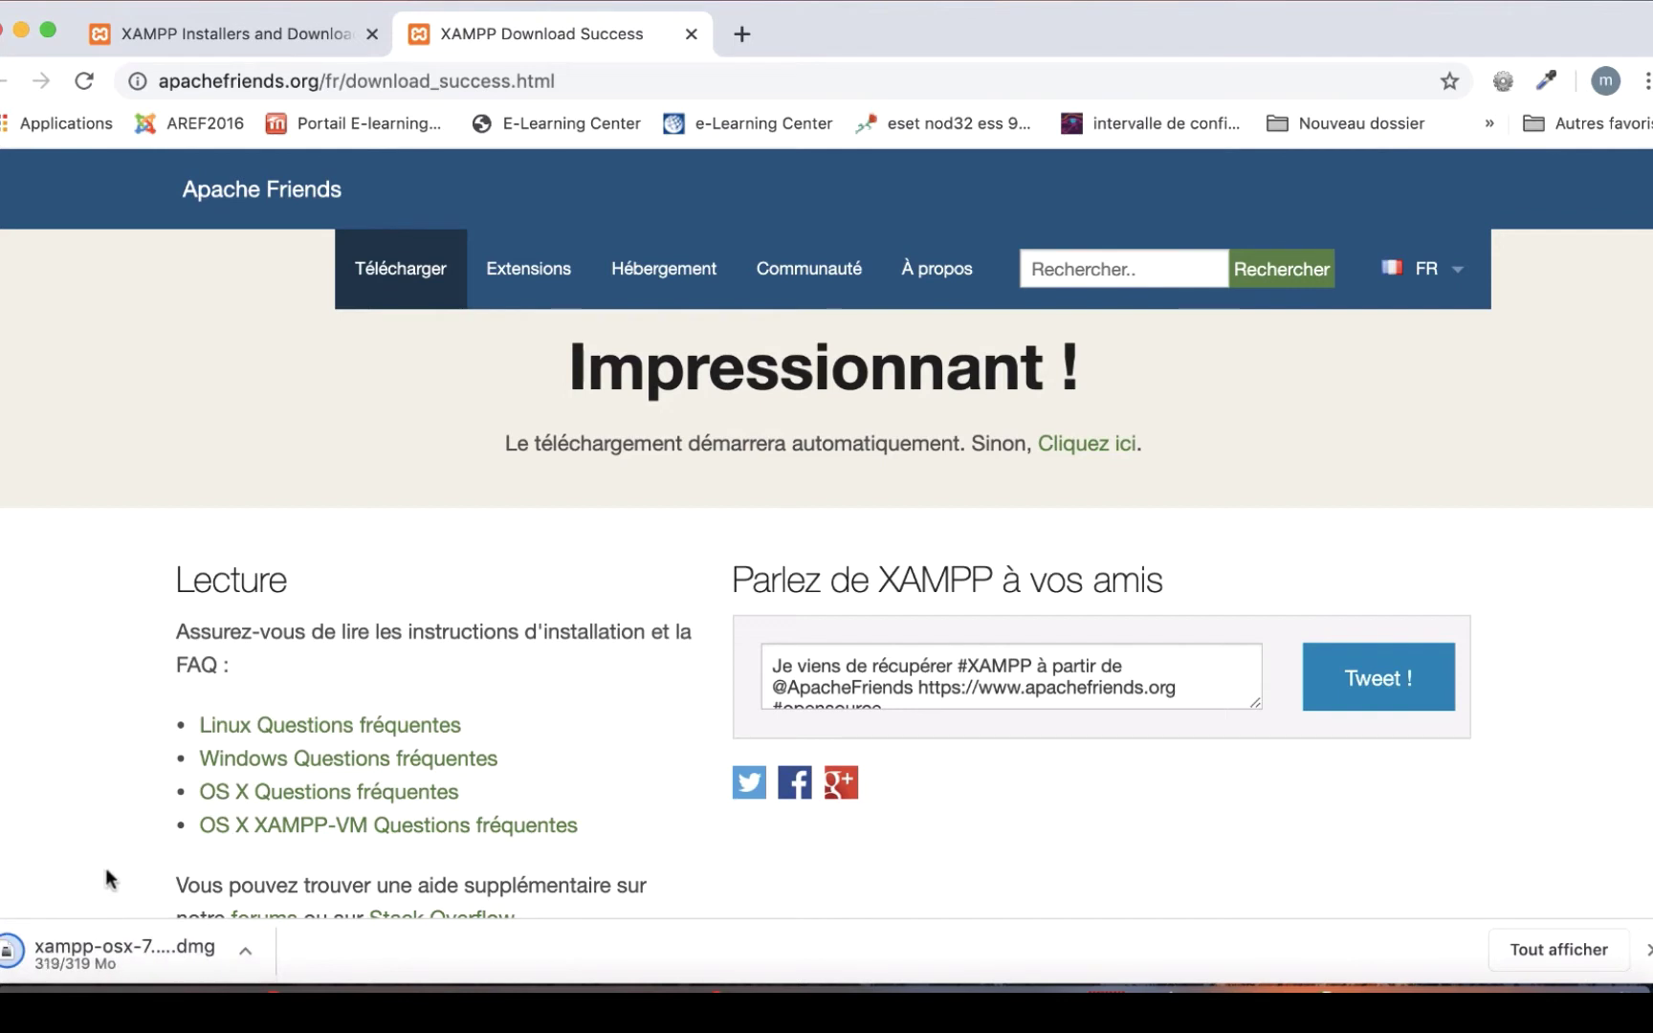
Open the downloaded XAMPP disk image, copy XAMPP into the Applications folder, and minimise the disk image window
click(138, 954)
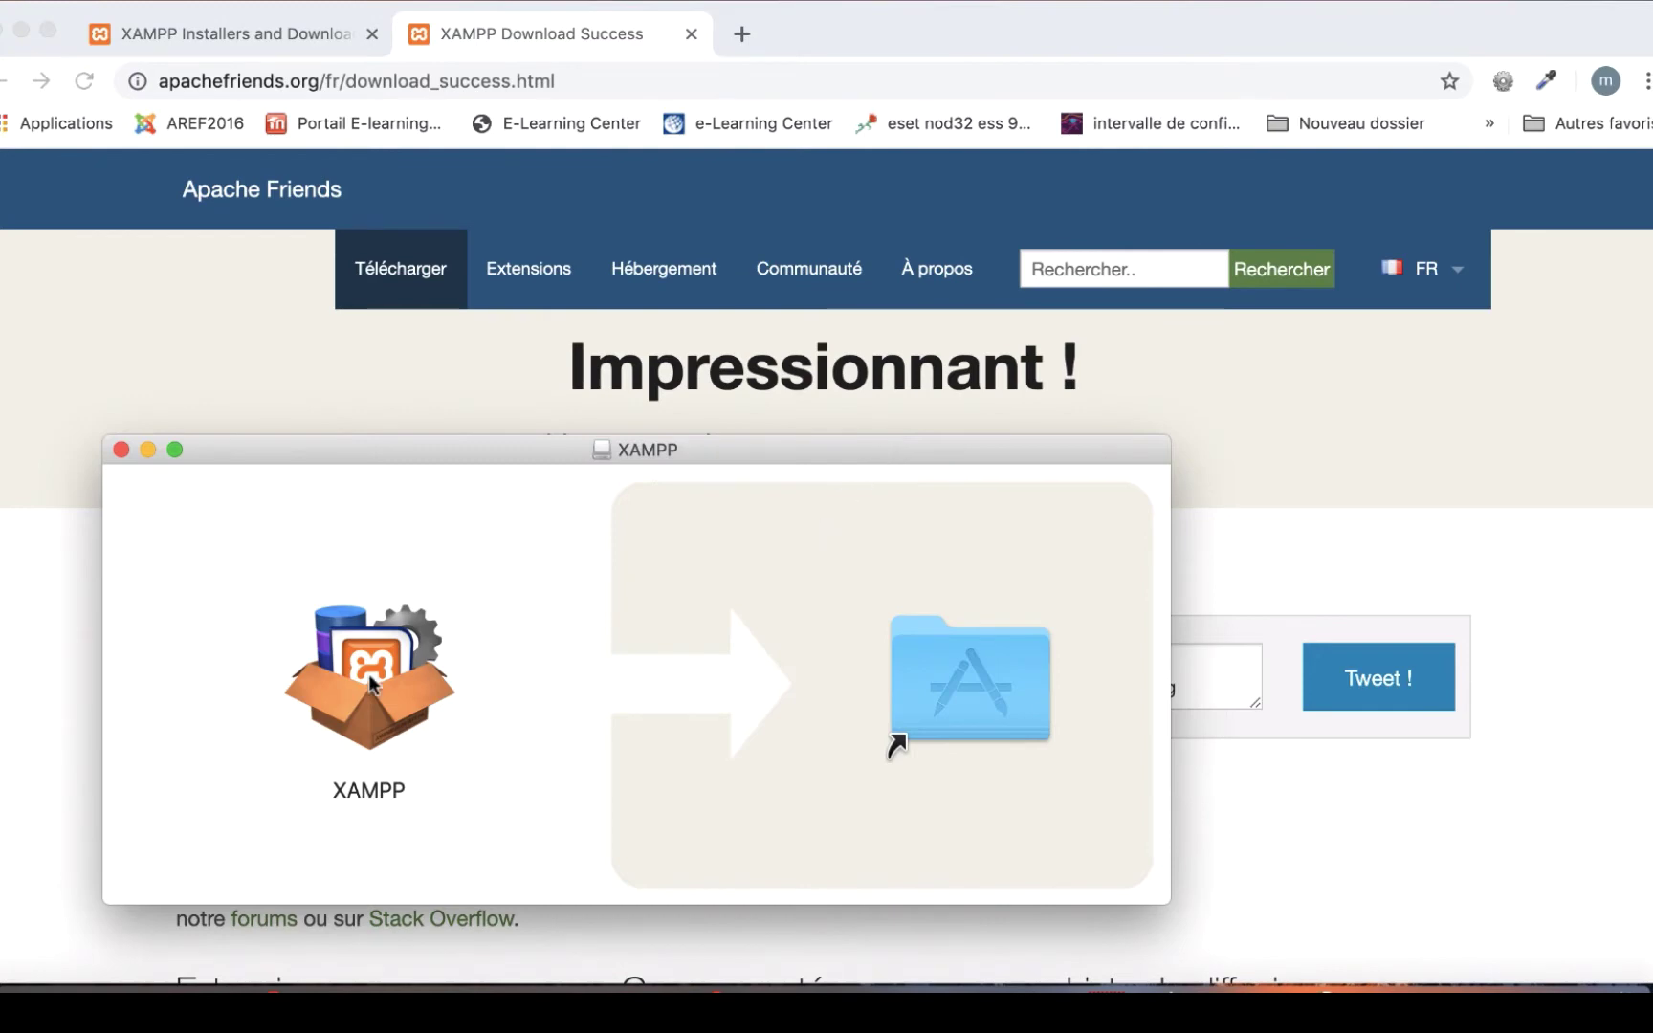
drag(356, 667, 944, 673)
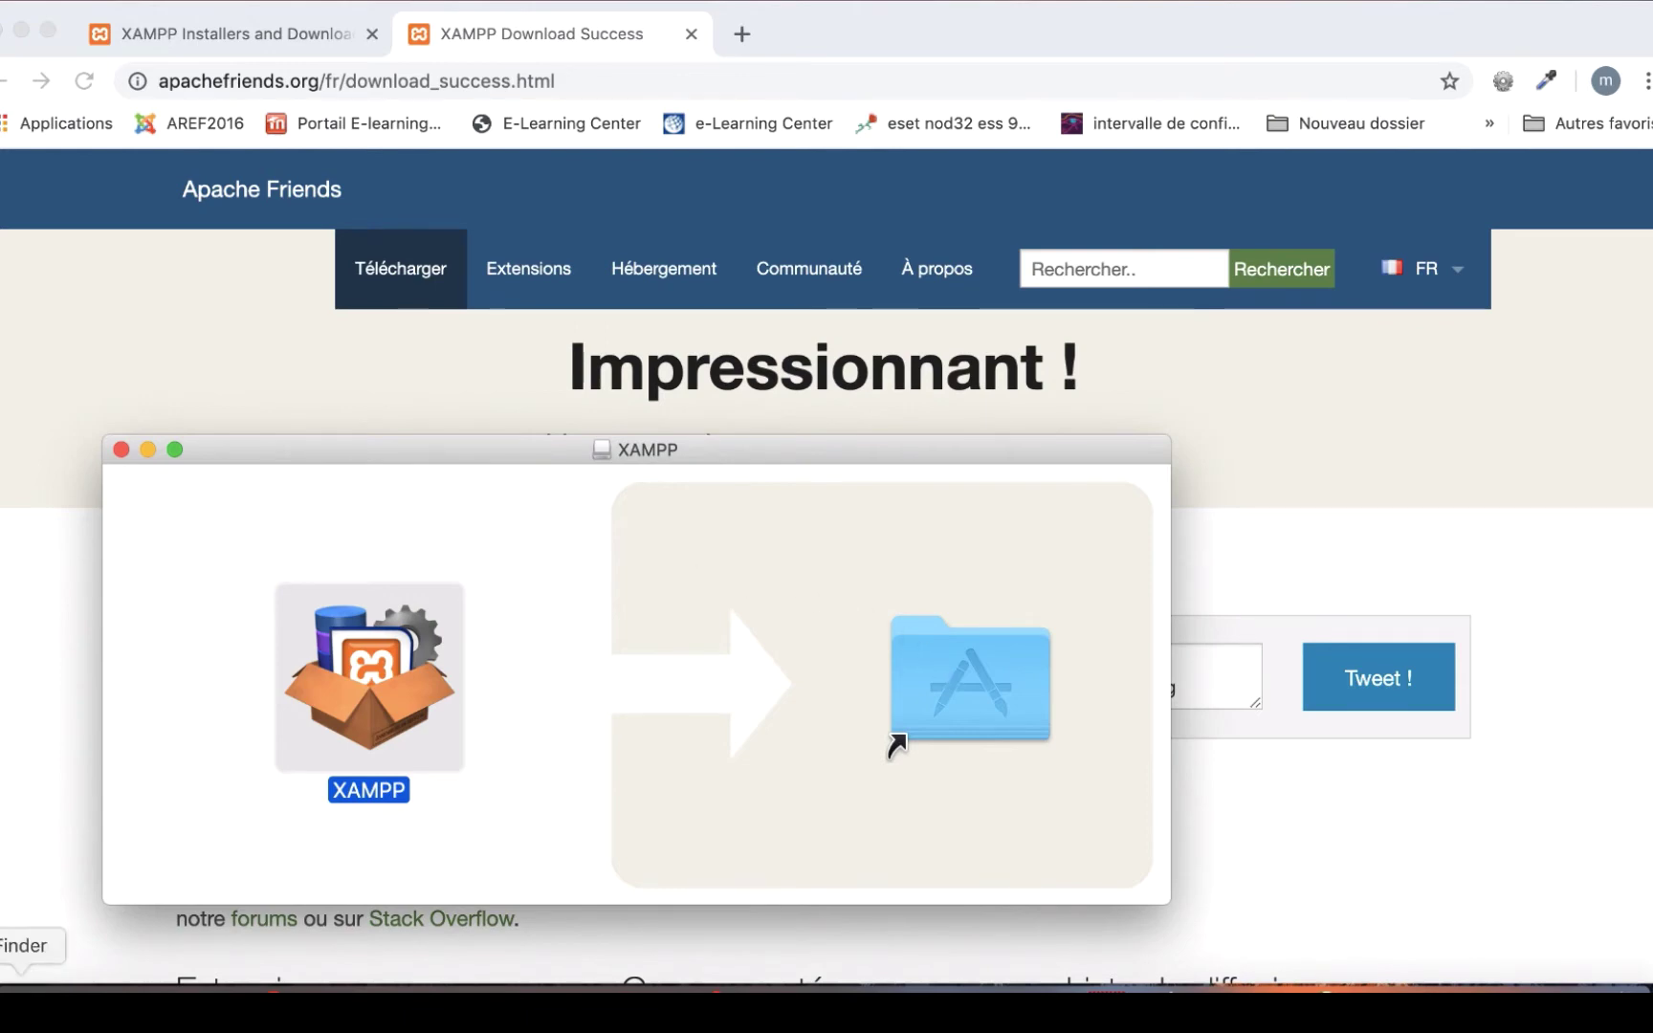
click(149, 449)
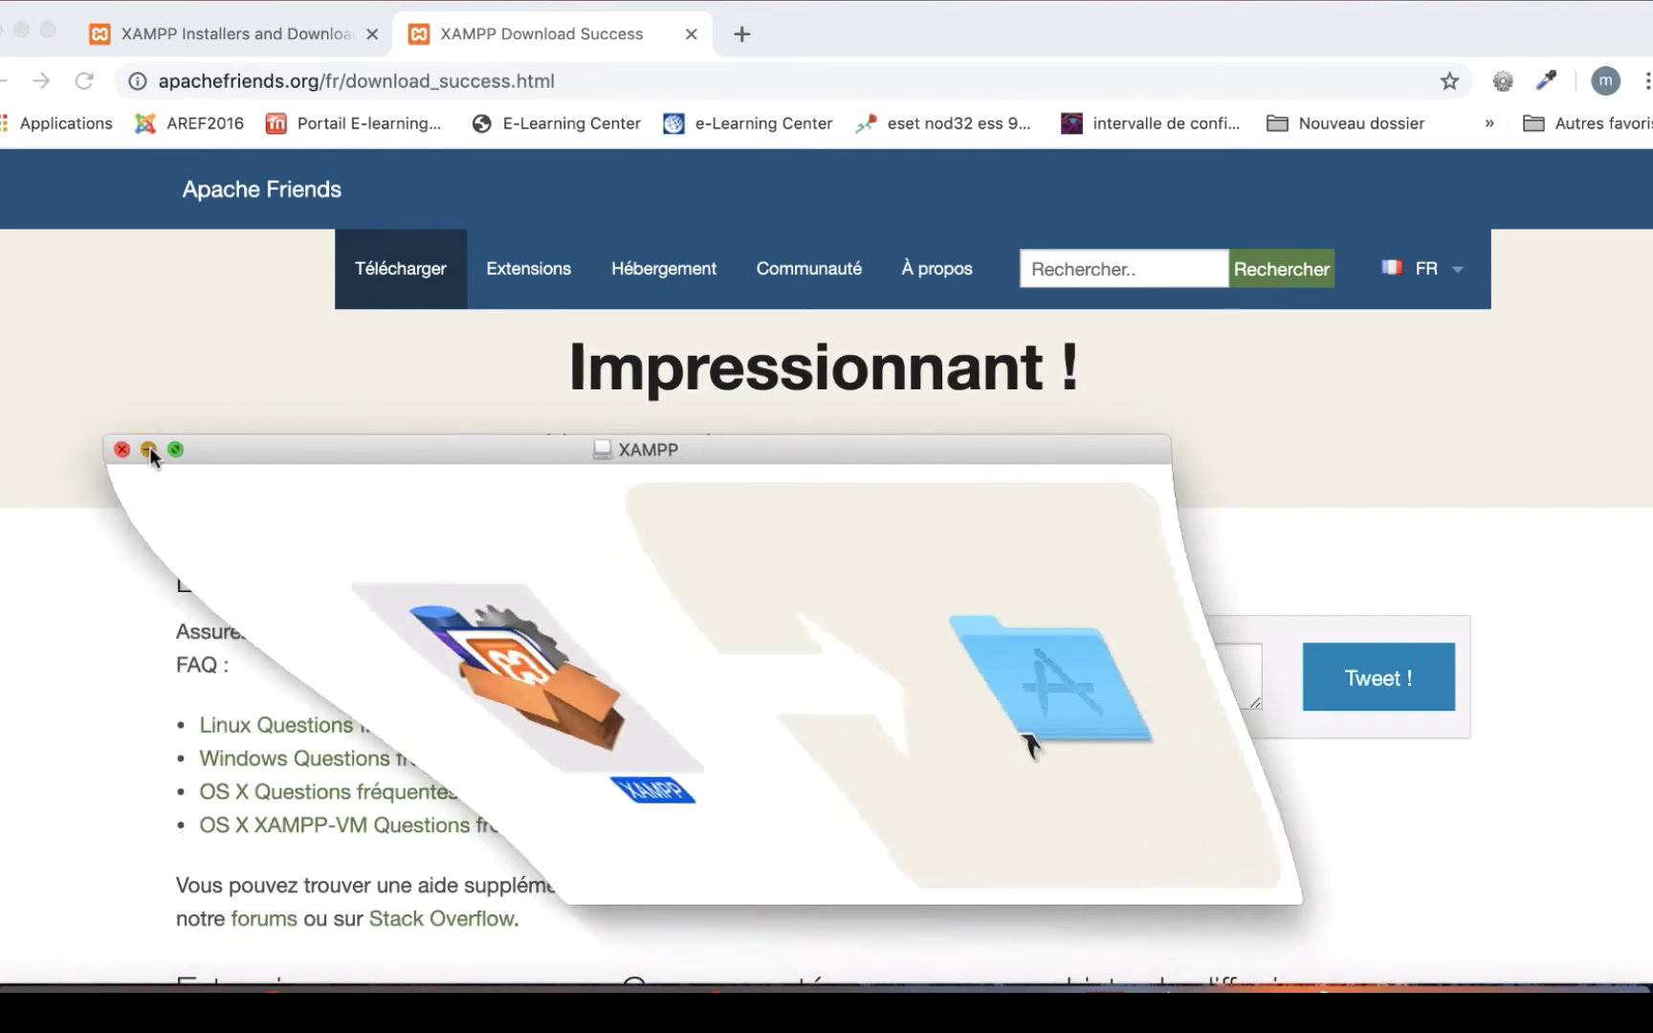
Create a desktop alias of XAMPP from the Applications folder in Finder, then close the folder window
click(21, 987)
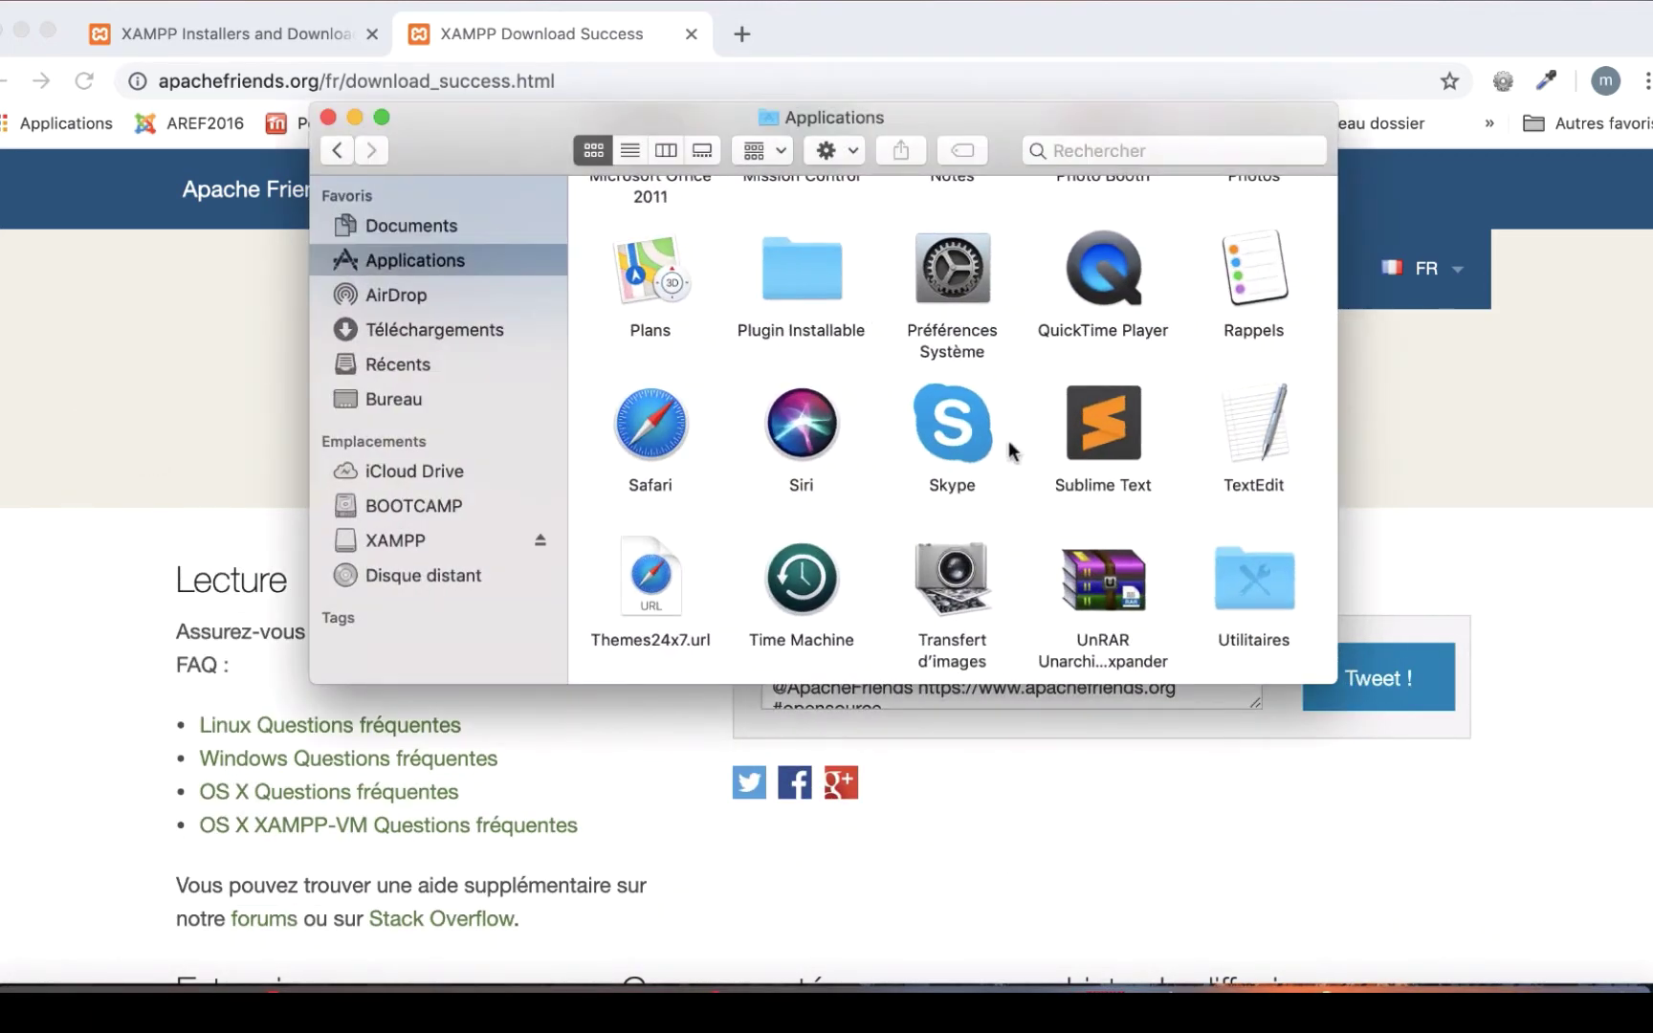
scroll(1009, 451, down, 3)
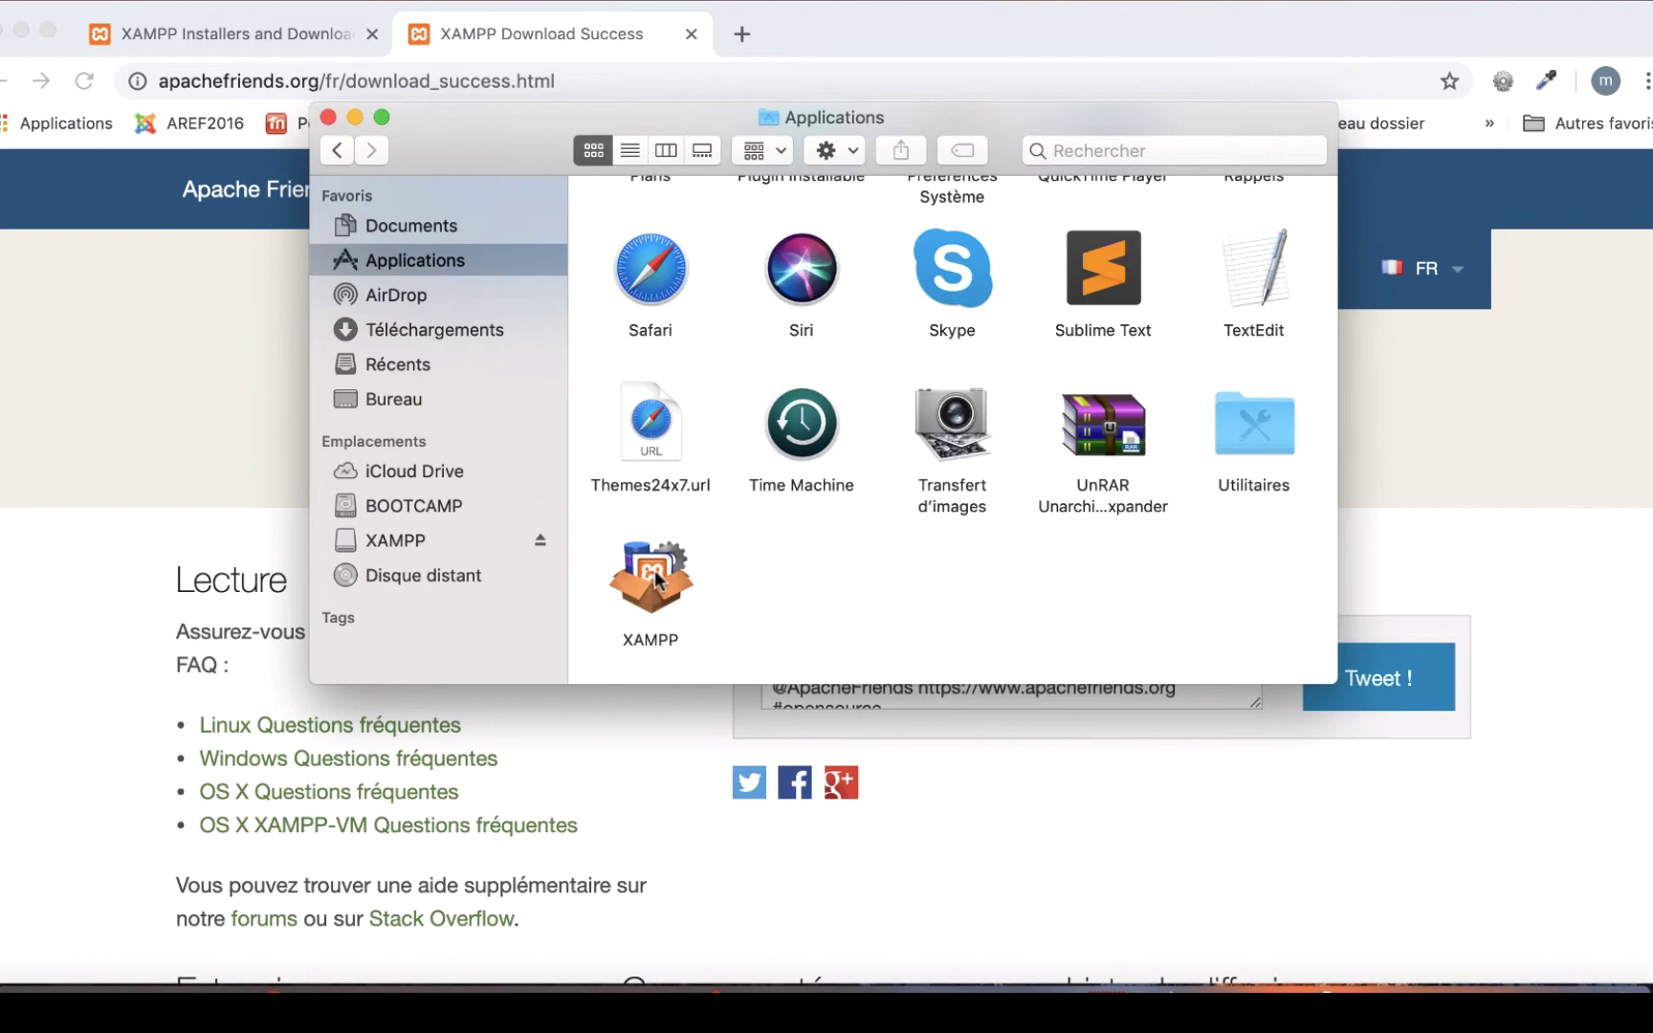
click(21, 32)
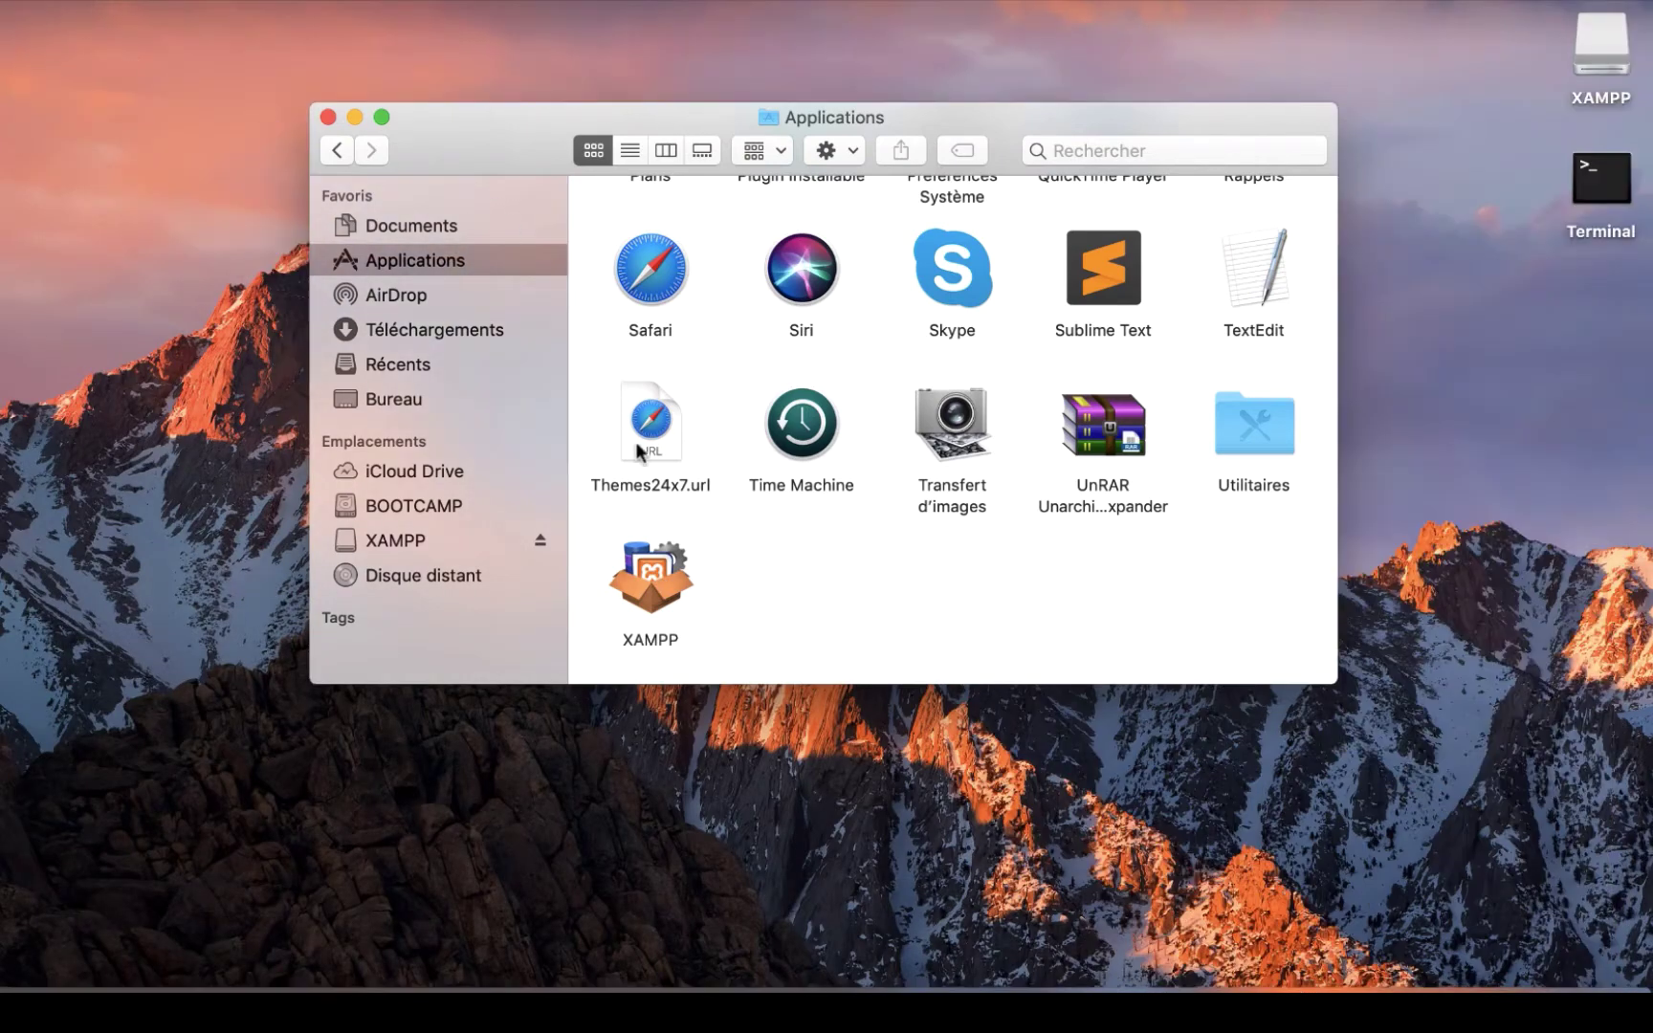
drag(650, 573, 1517, 371)
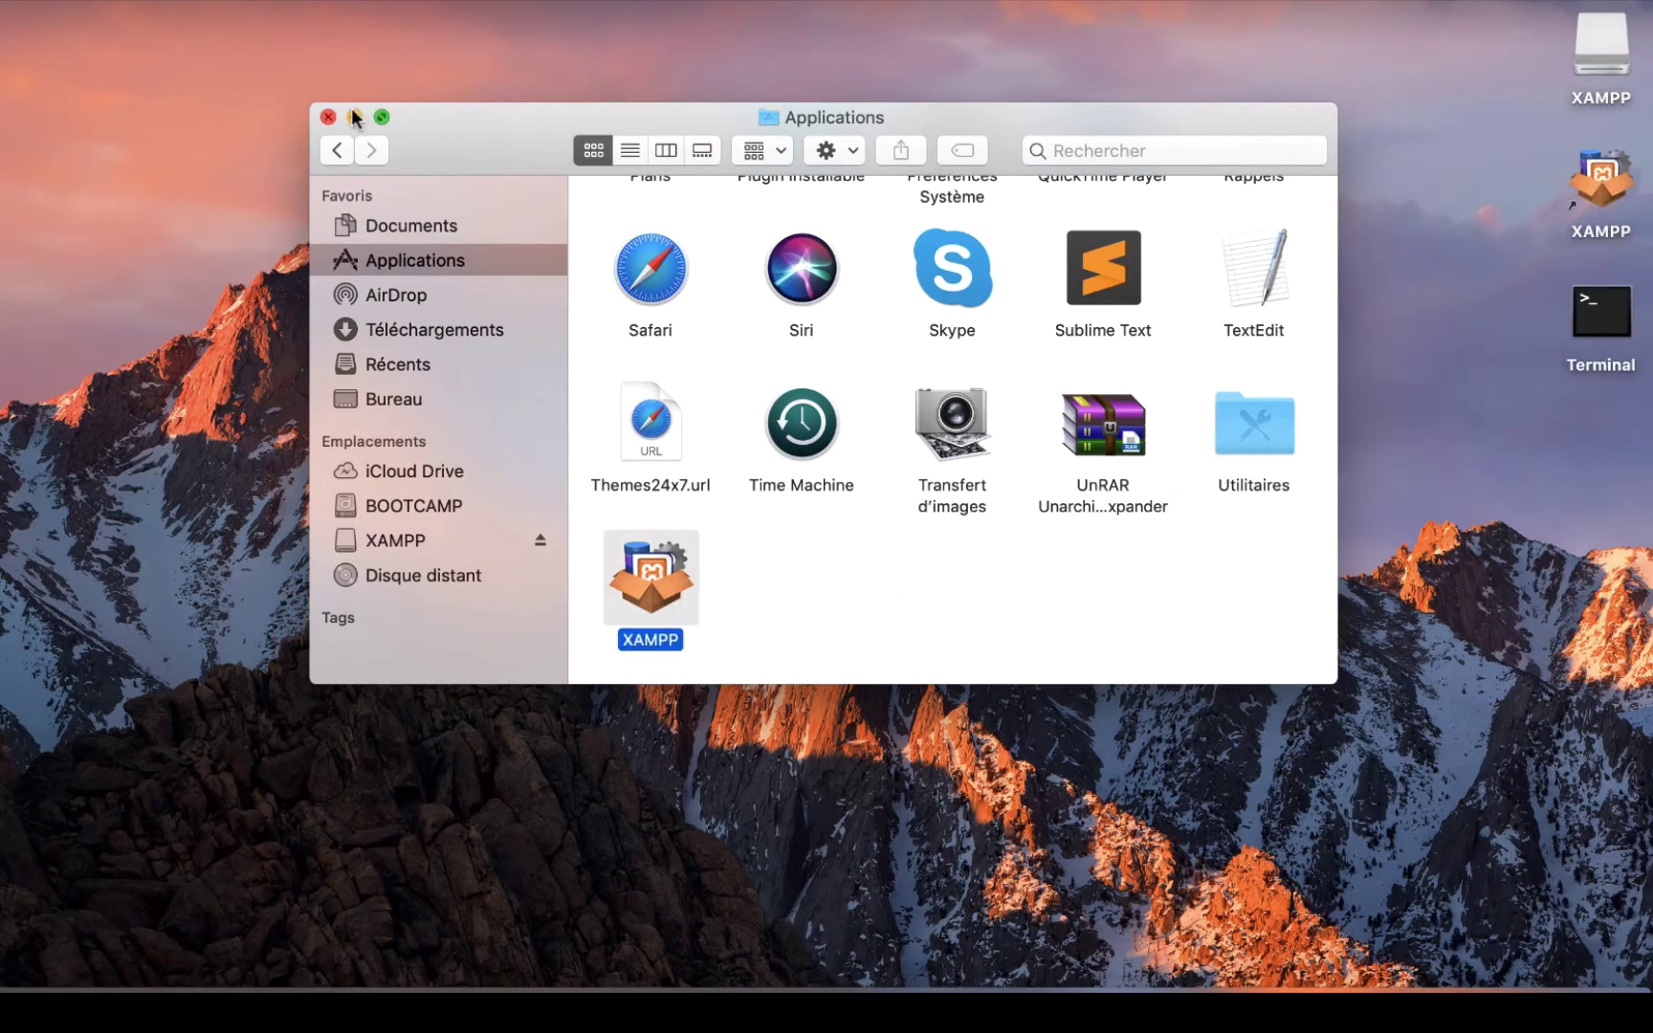
click(328, 117)
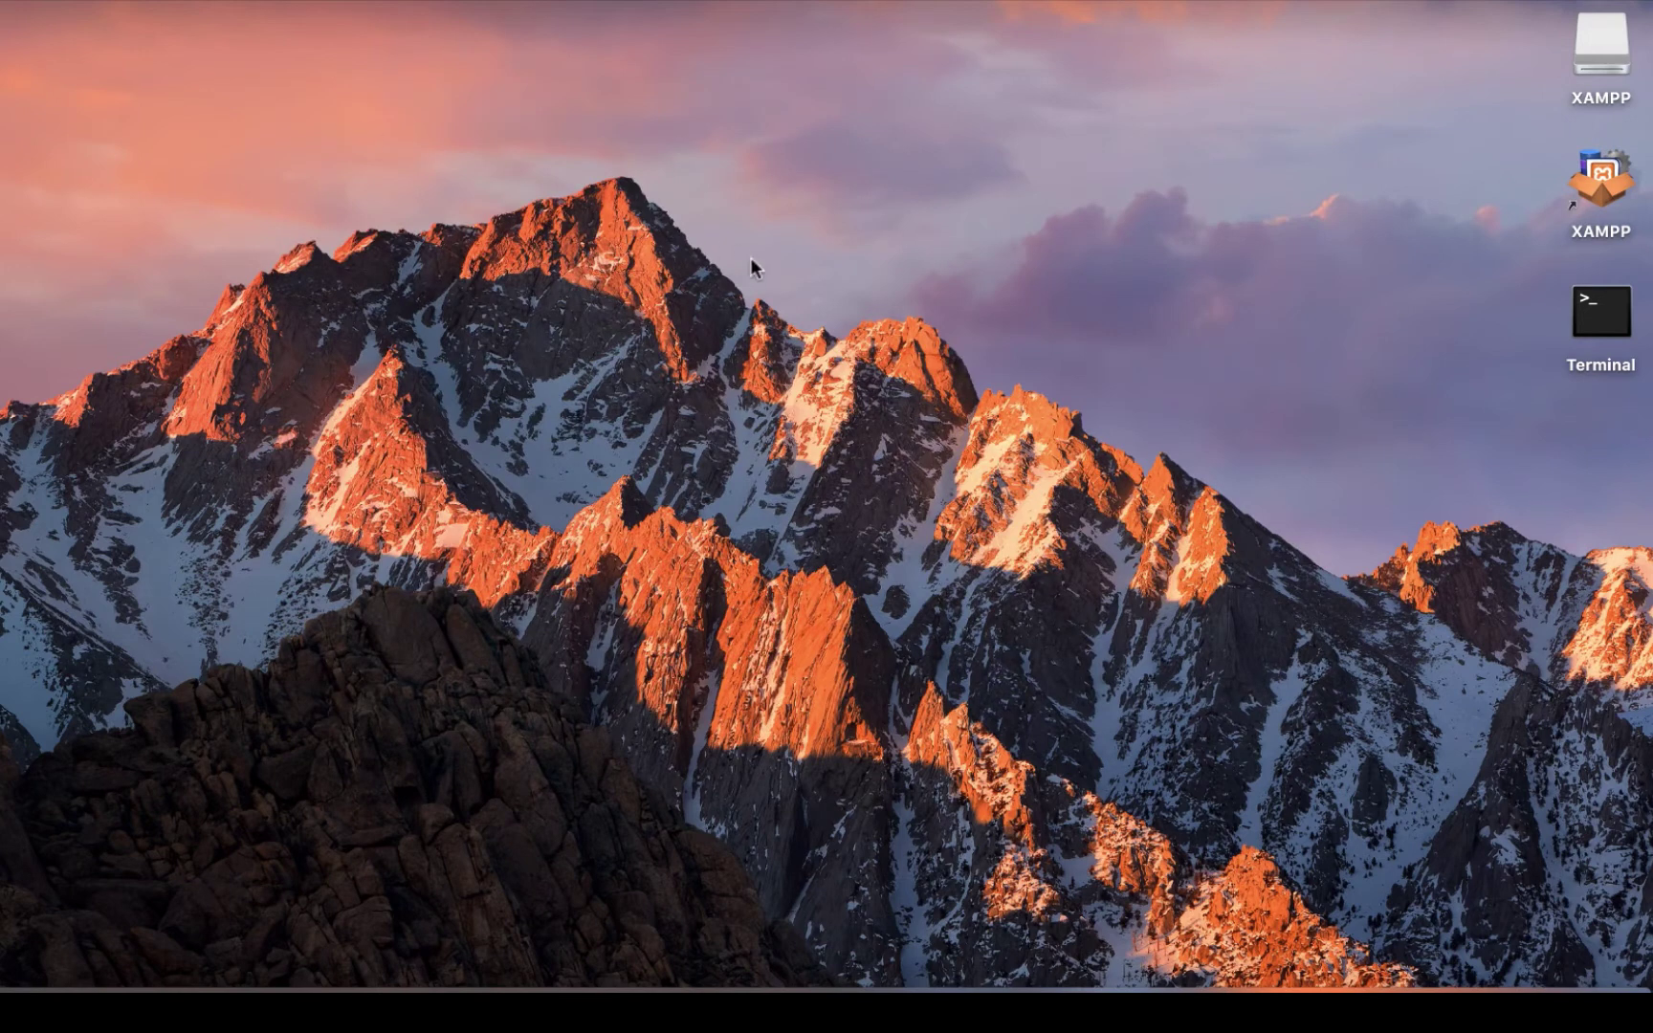
Launch XAMPP from its desktop alias and start the stack together with all of its services
double_click(1603, 184)
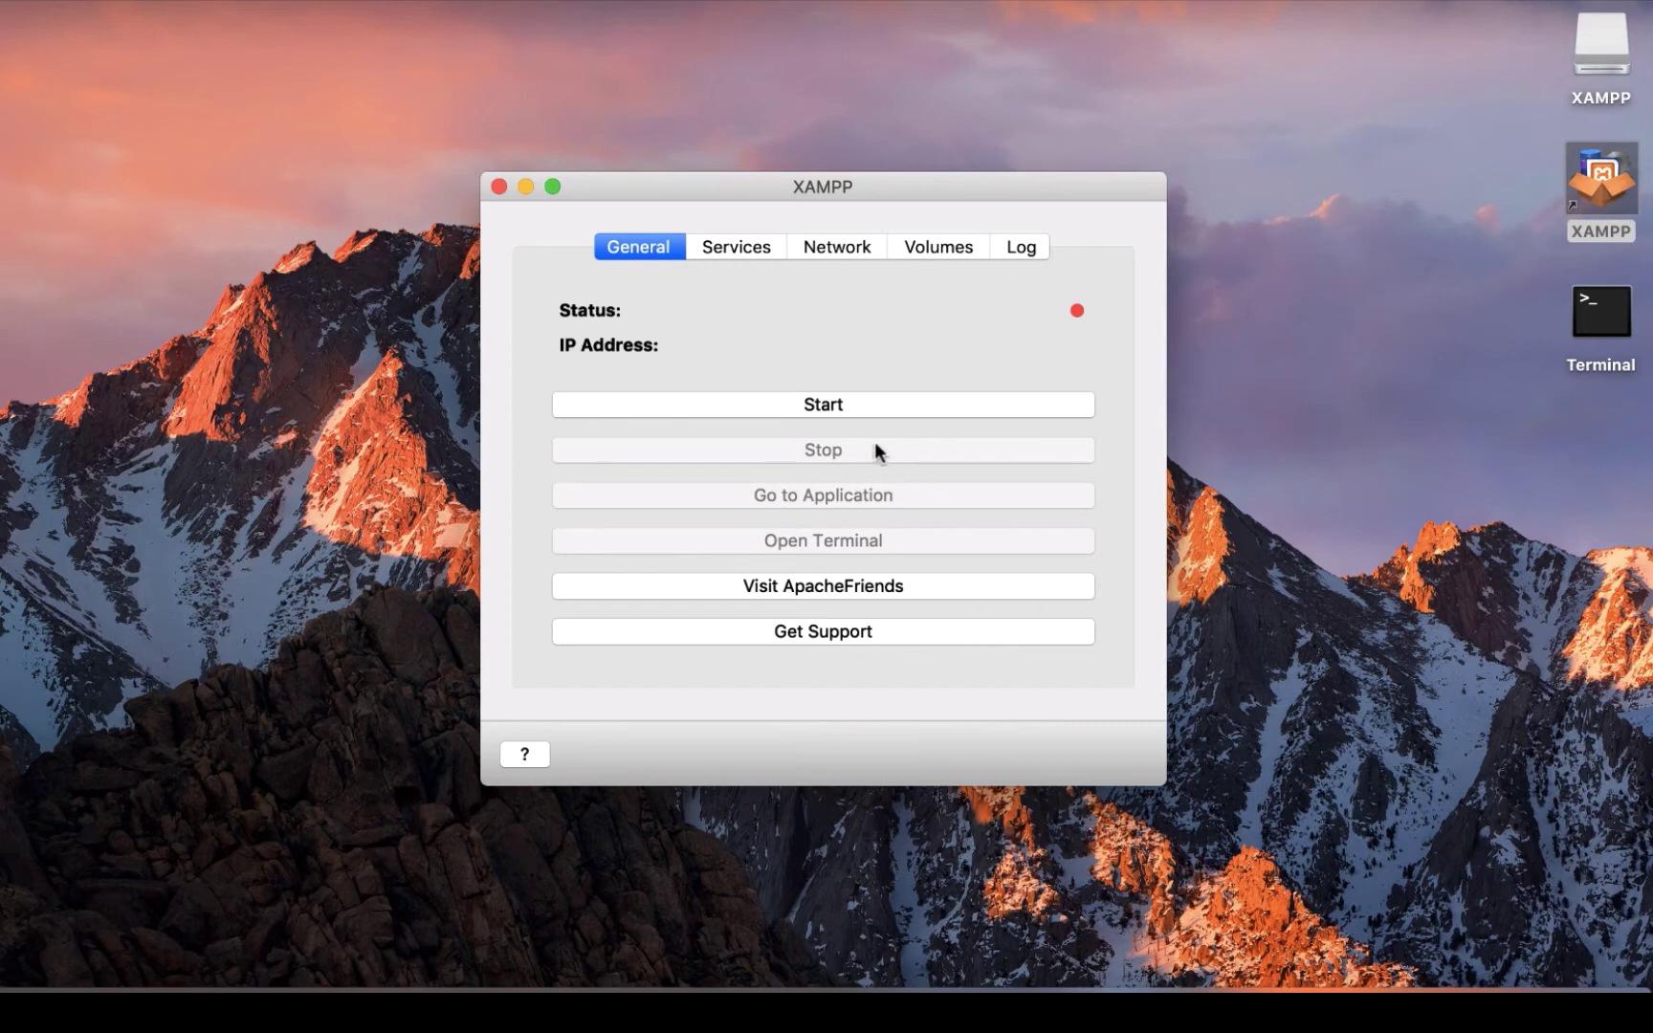
click(829, 402)
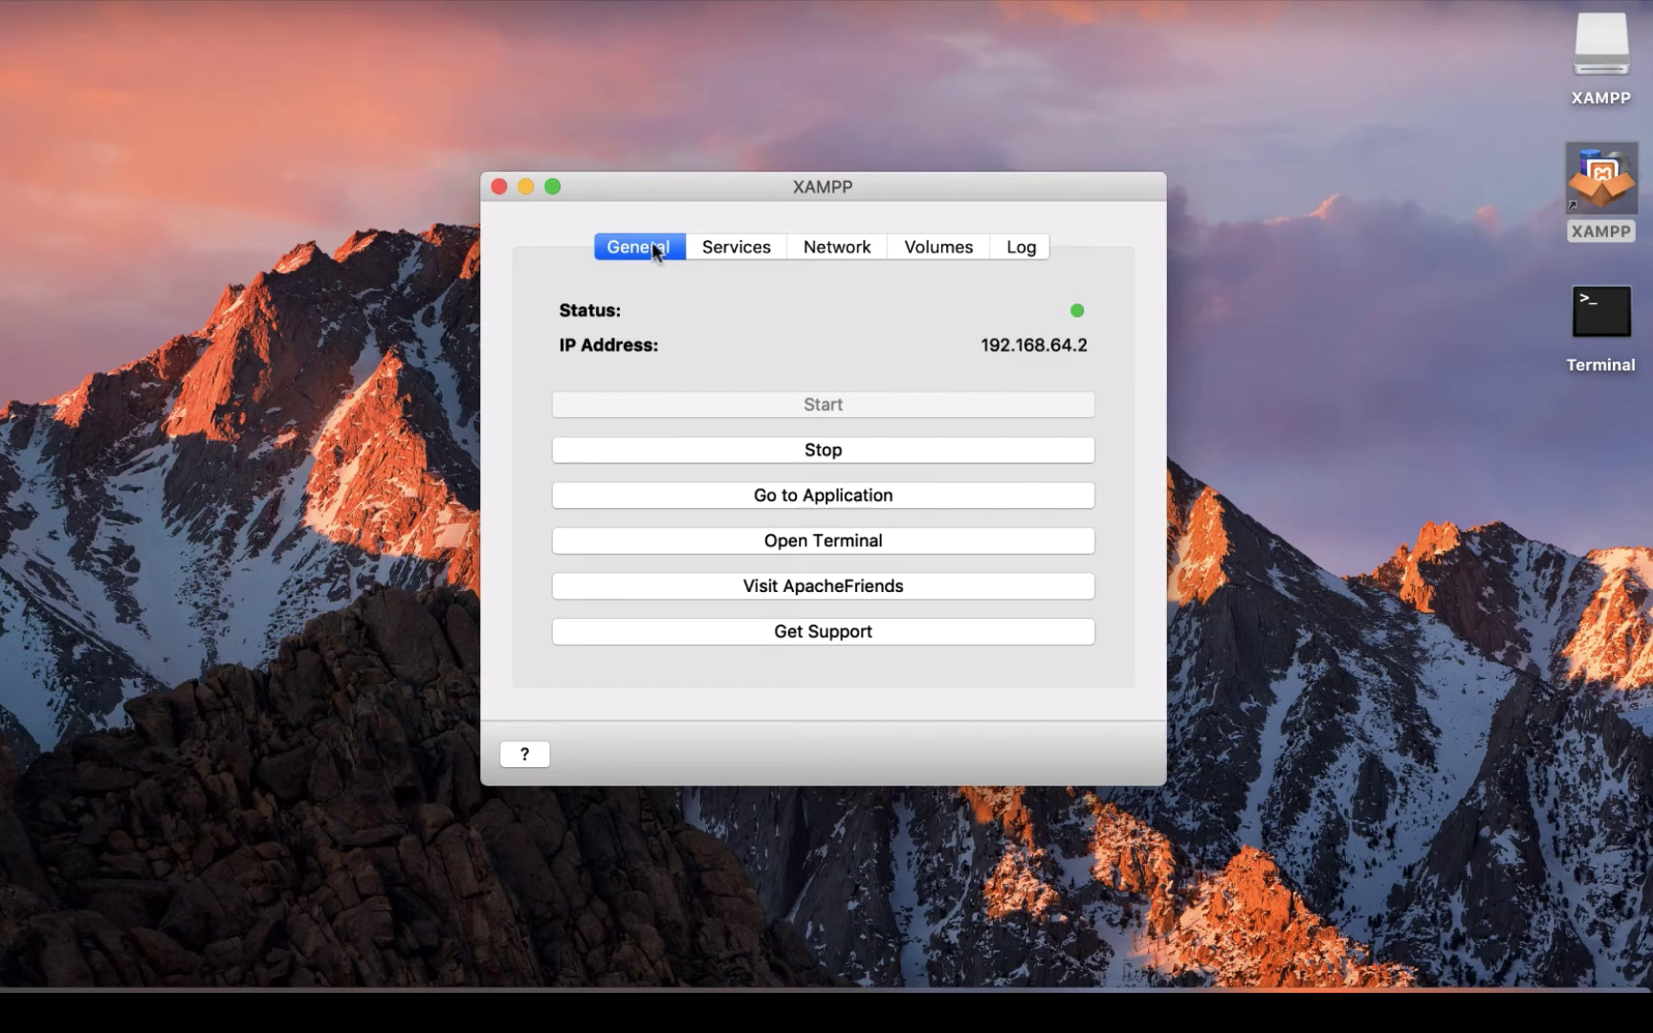
click(741, 246)
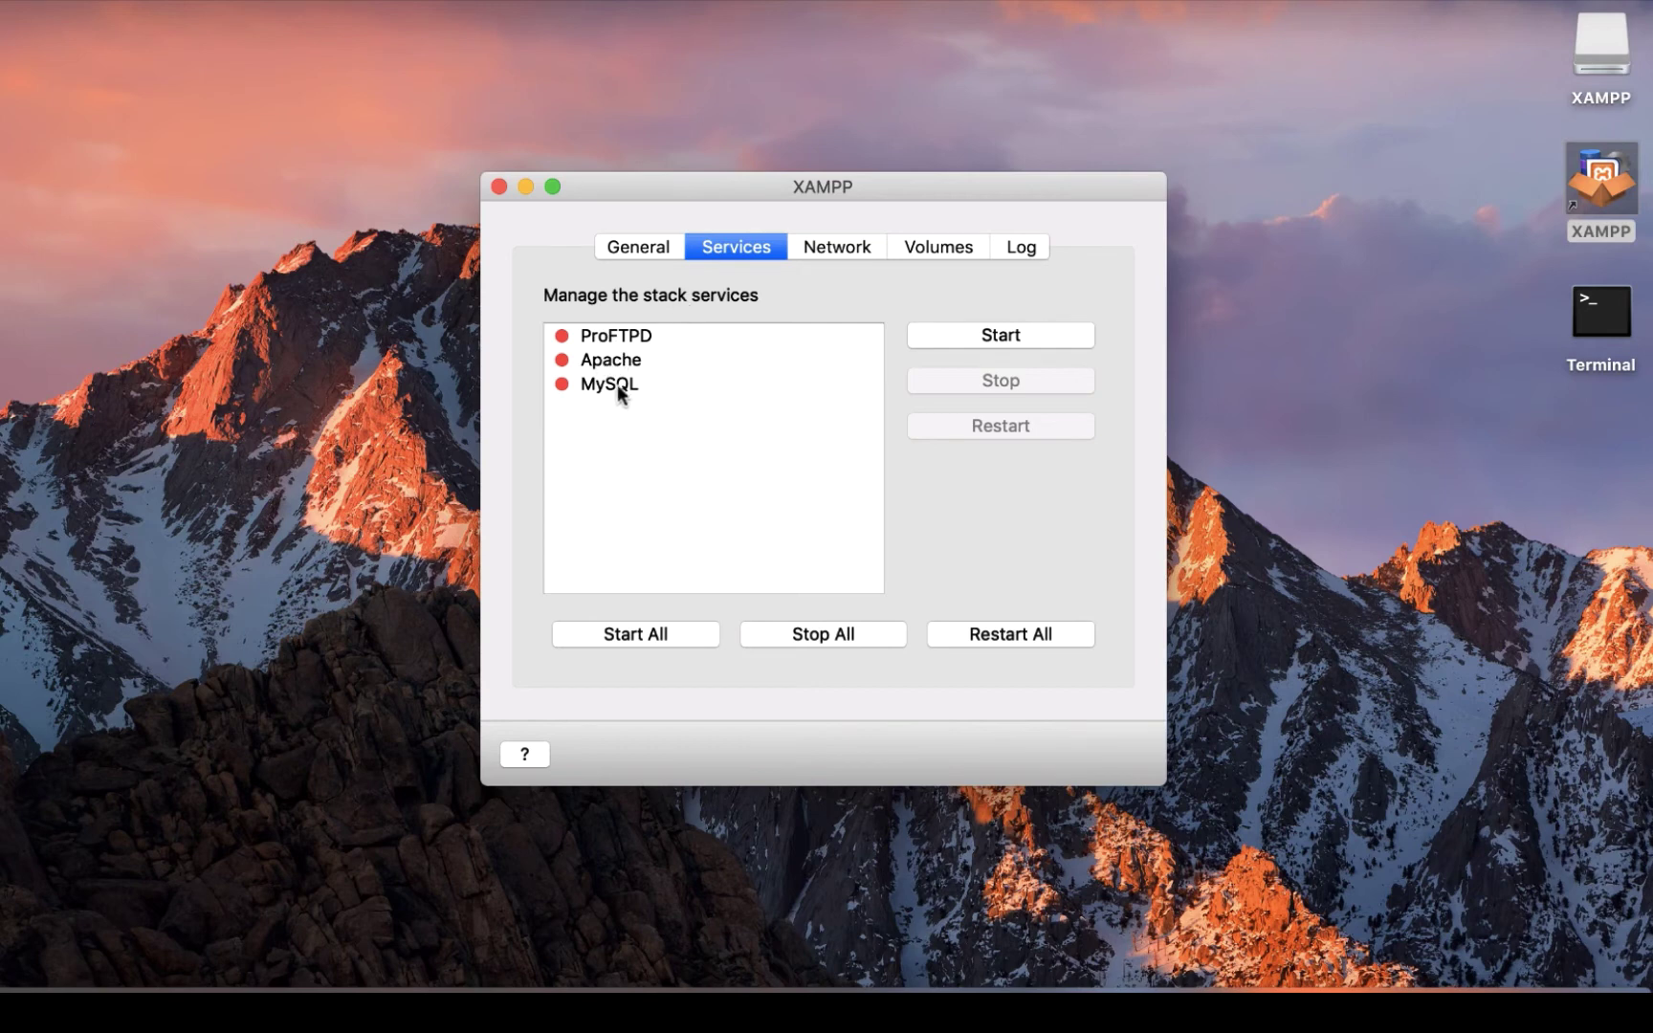
click(650, 637)
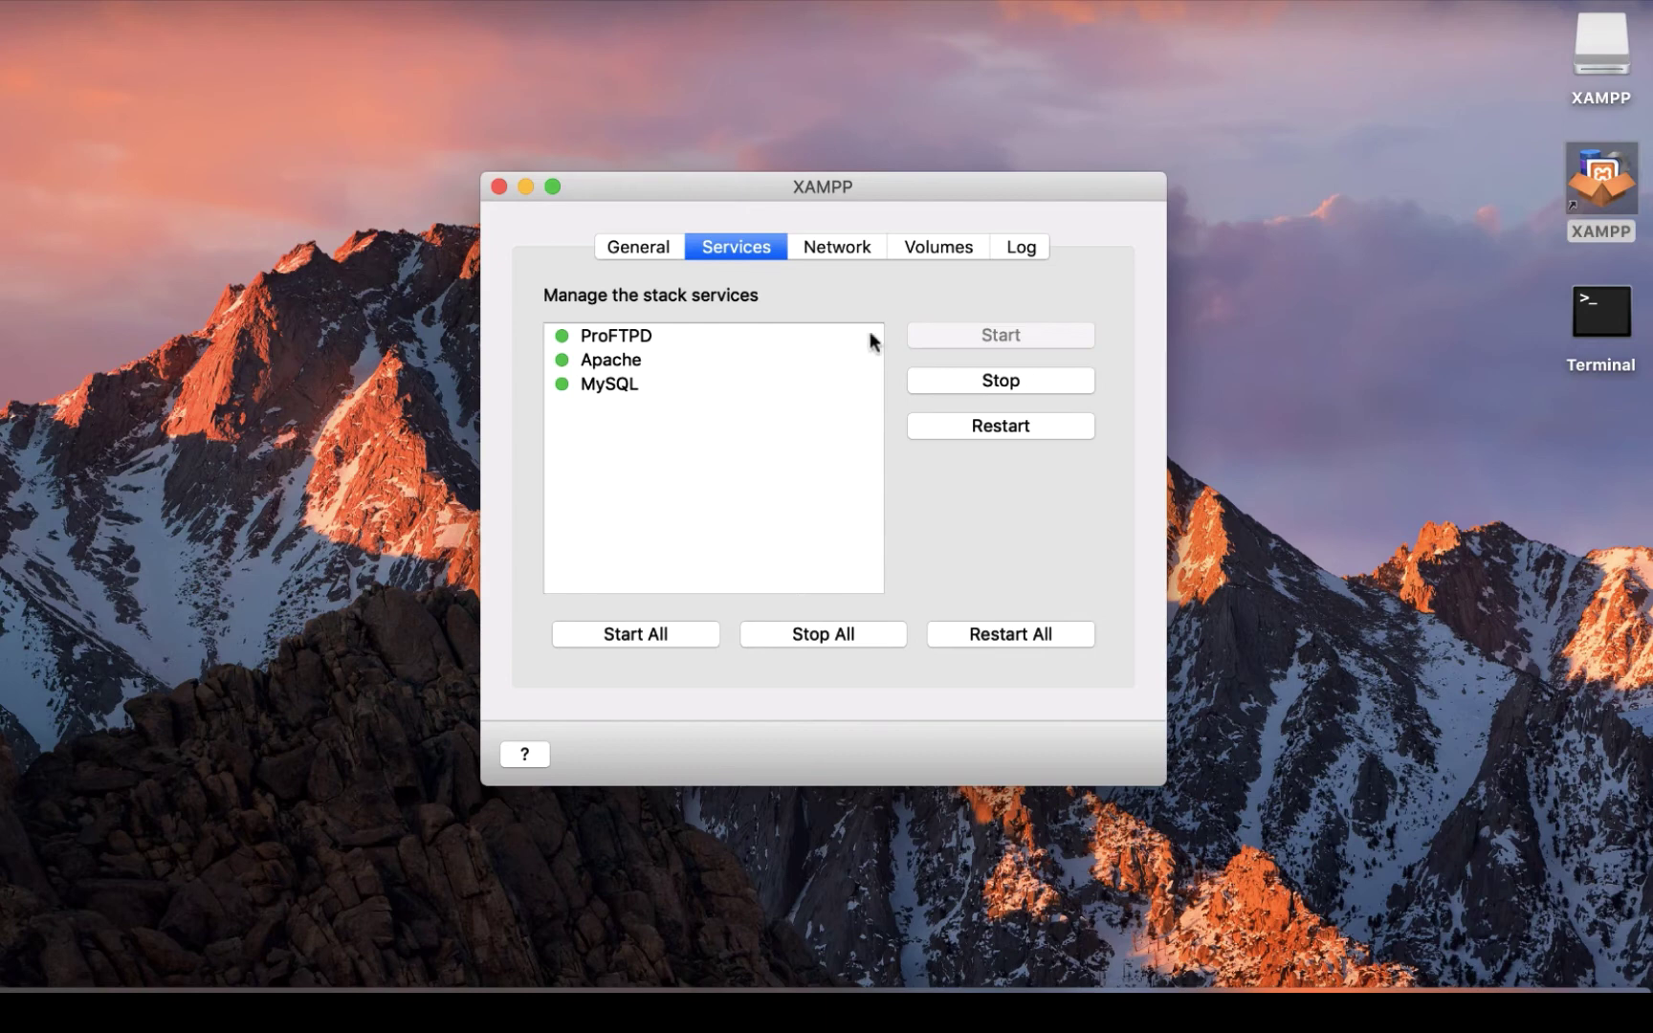
Enable the port forwarding rule localhost:8080 -> 80 (Over SSH) in XAMPP's network settings
click(850, 251)
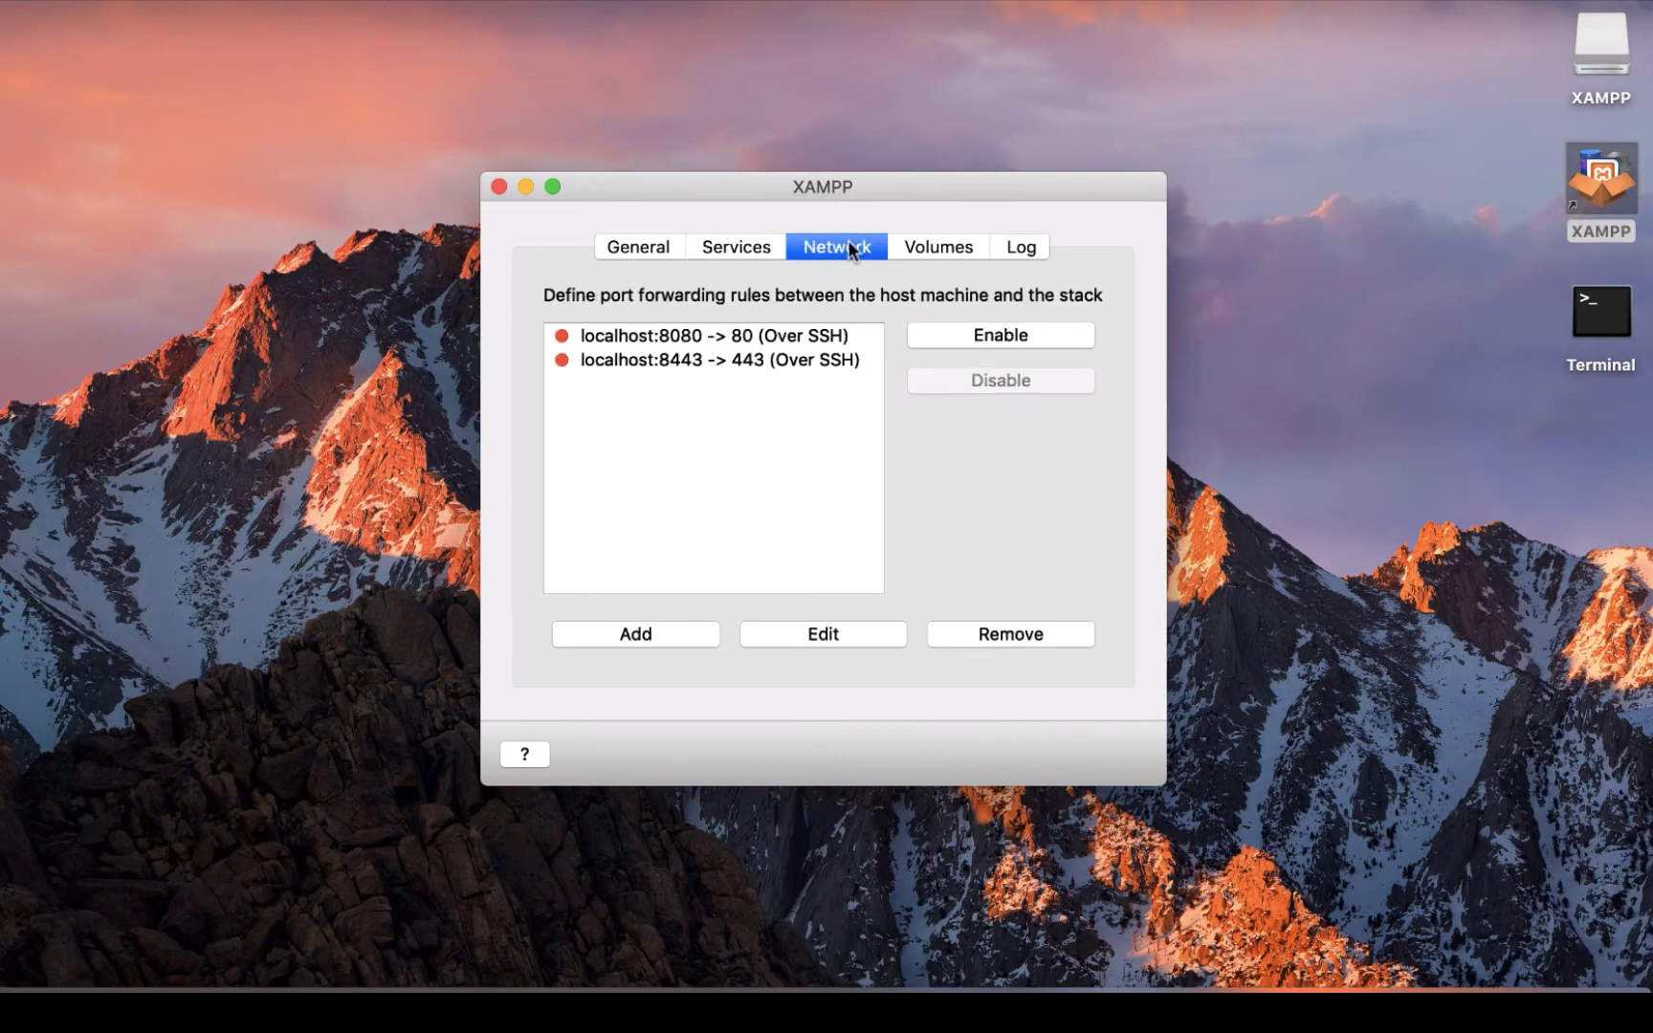
click(650, 335)
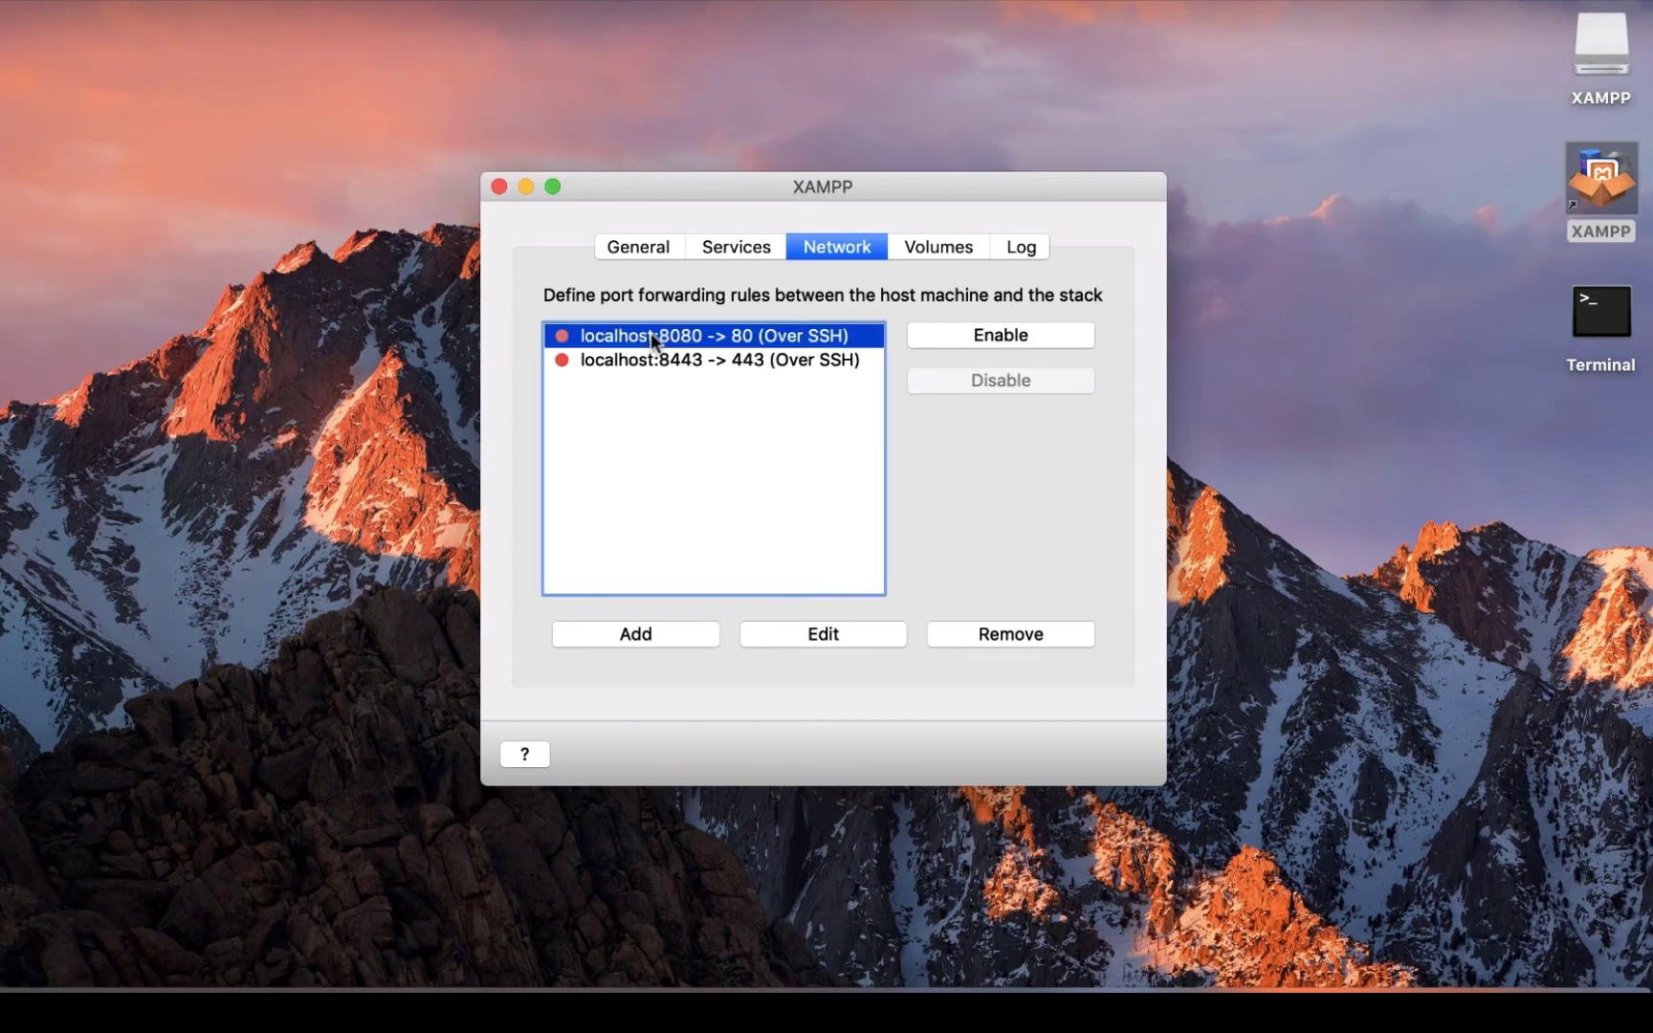
click(998, 335)
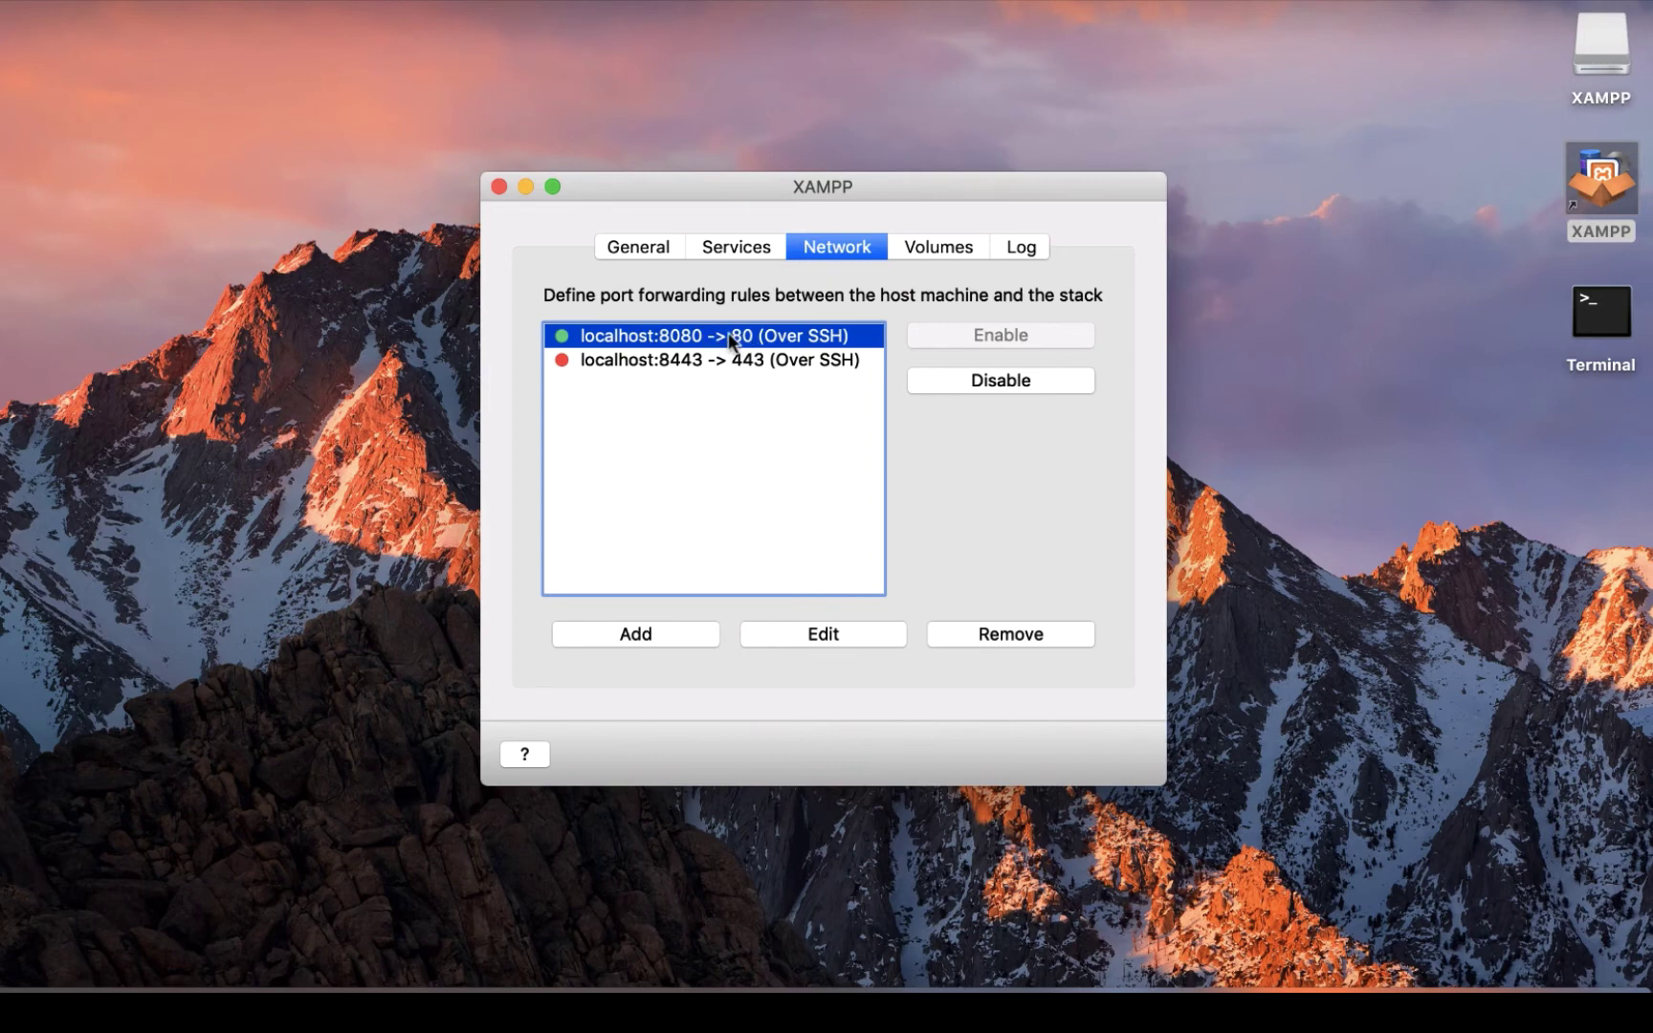
Mount the /opt/lampp volume in XAMPP and open it in Finder
click(935, 250)
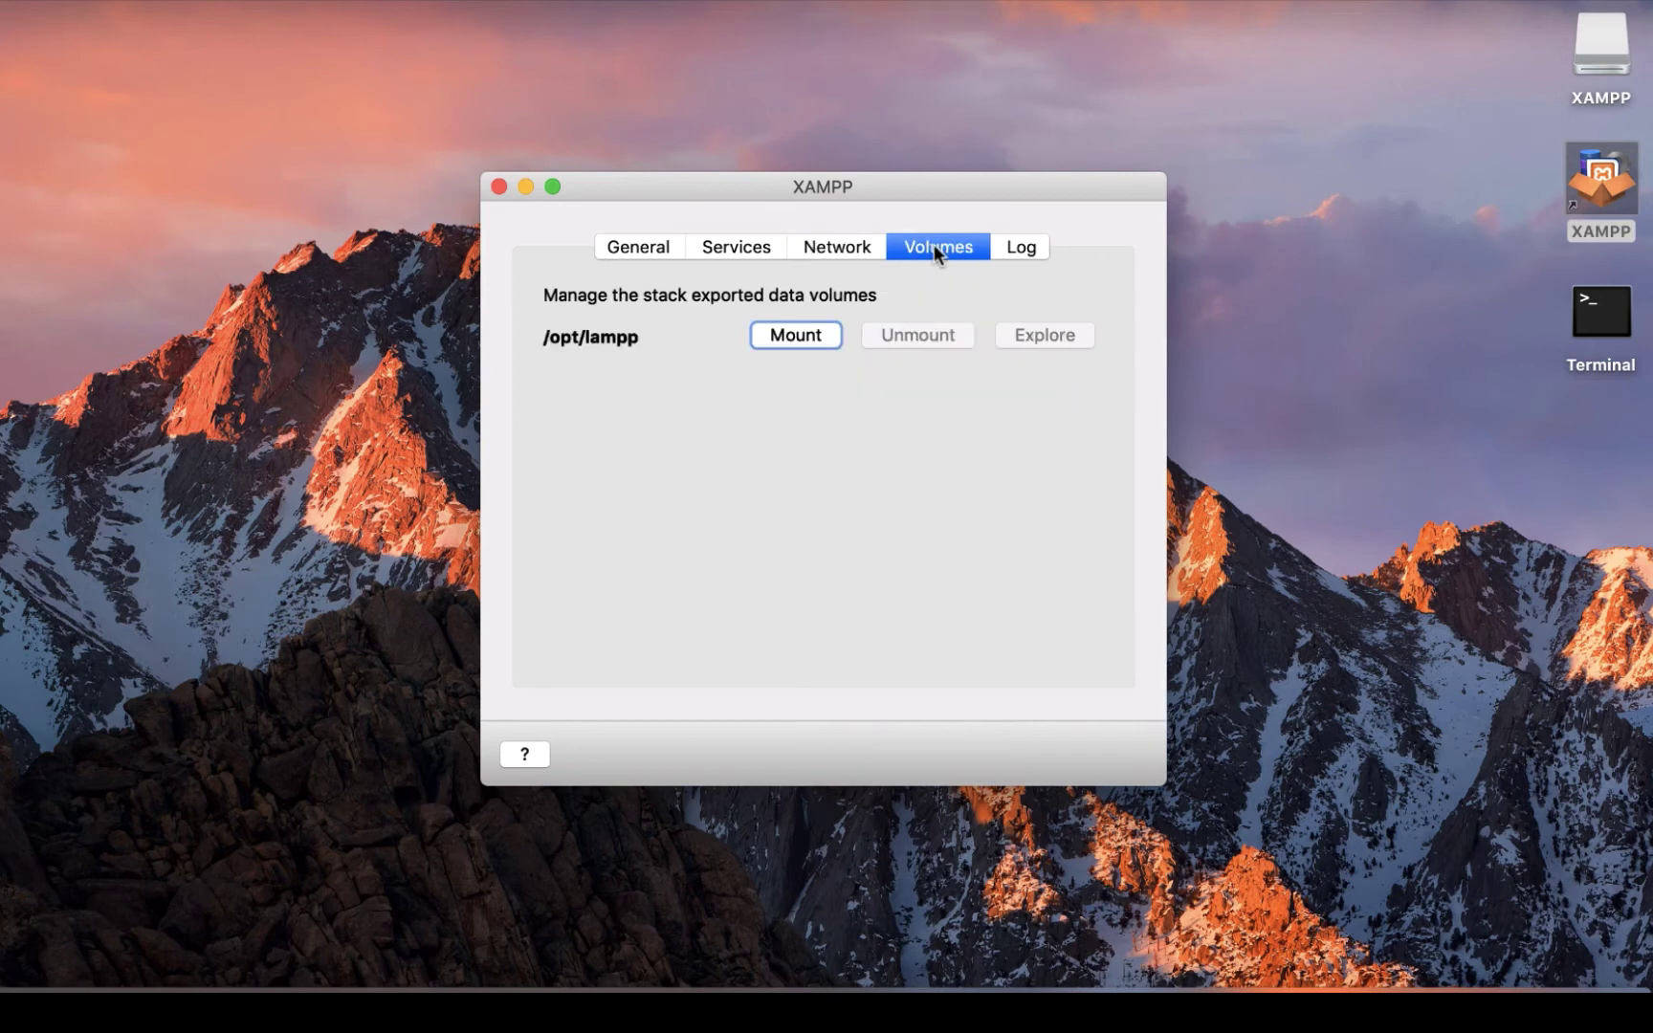
click(800, 335)
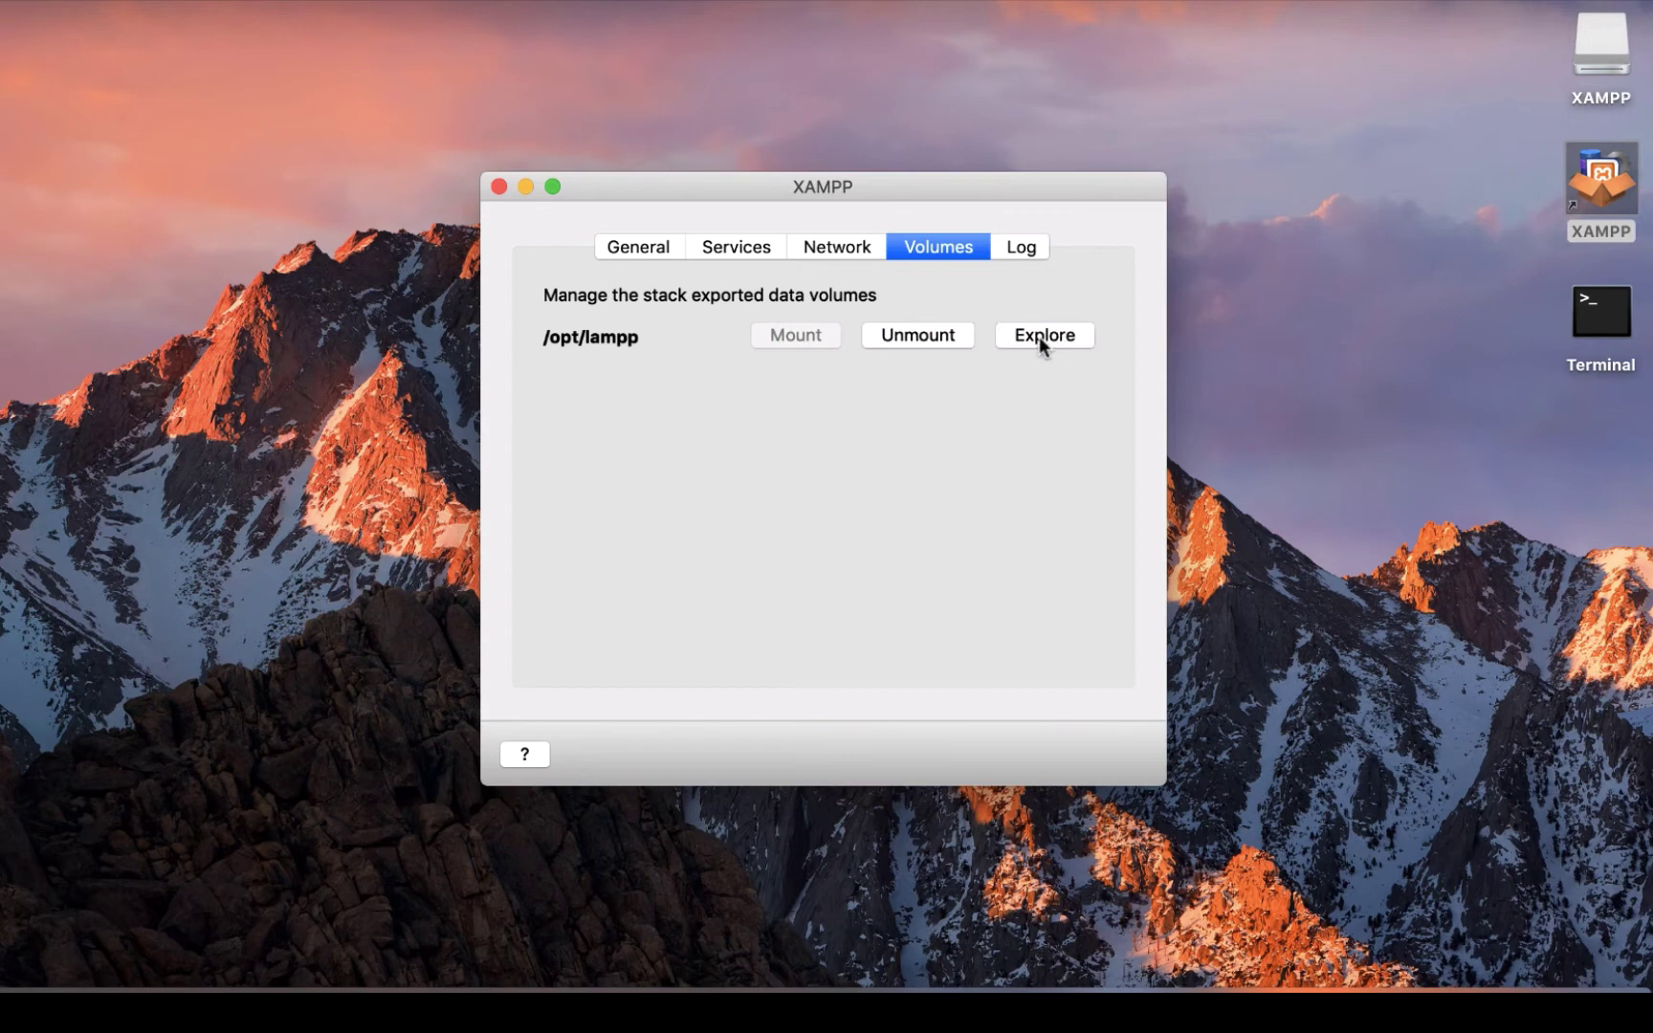
click(1043, 337)
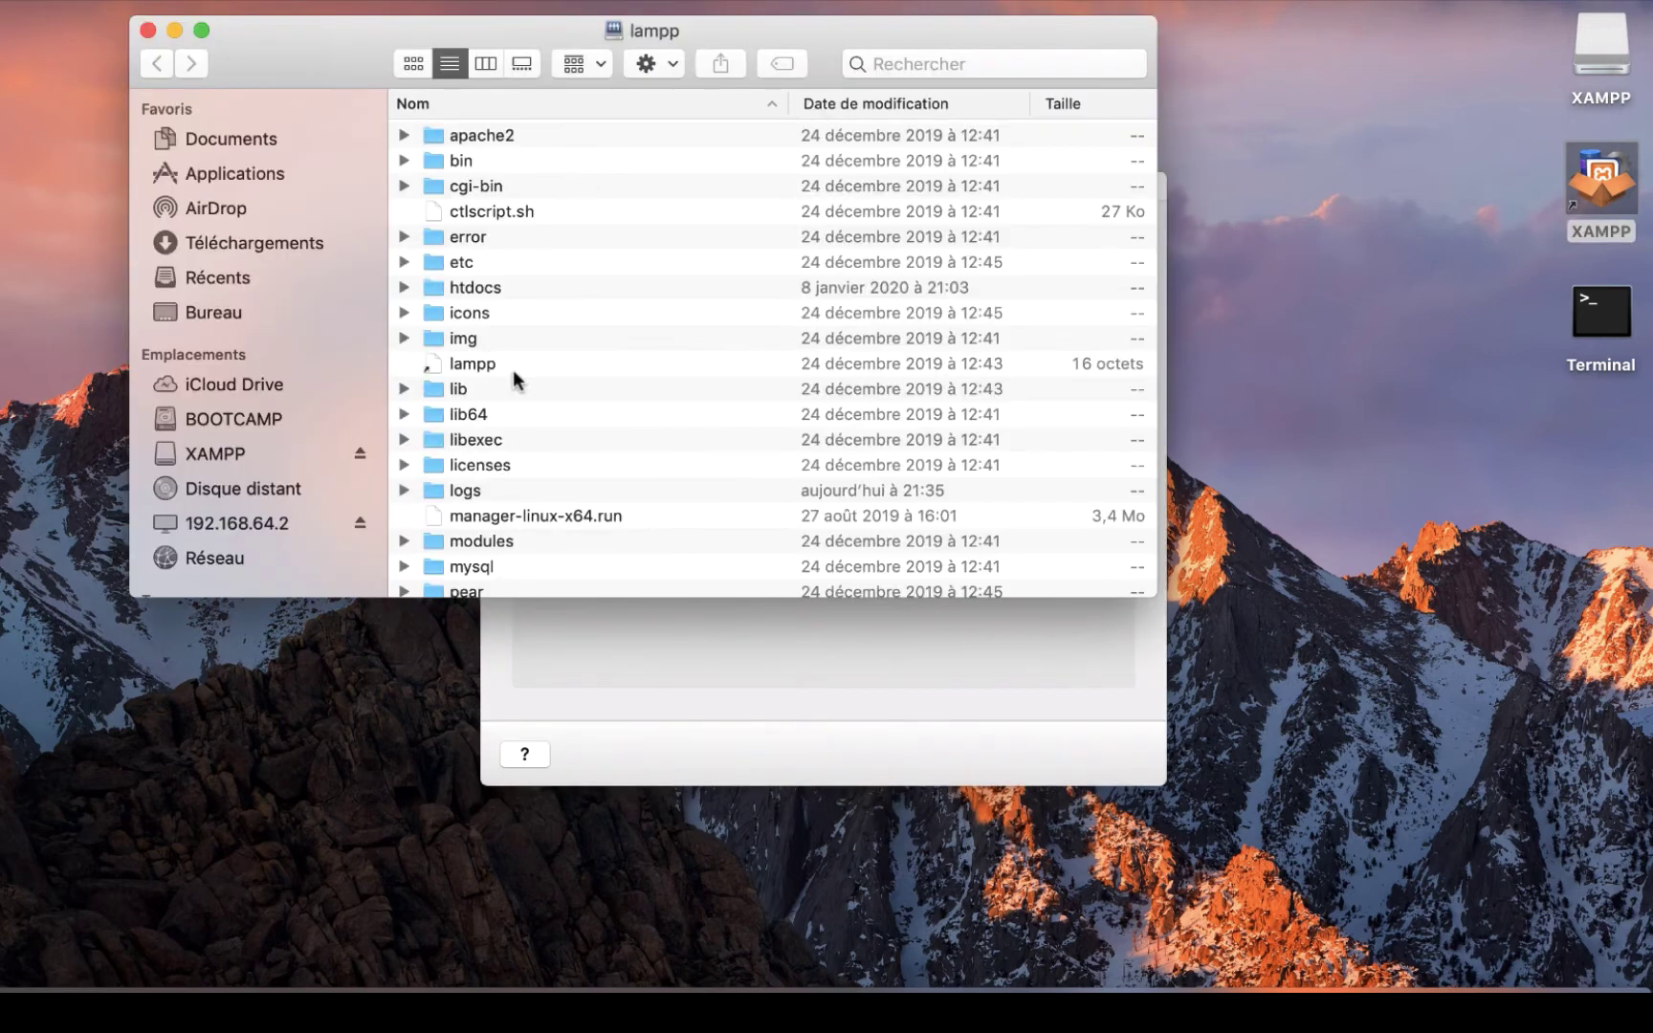
Look through the lampp folder, expand its htdocs subfolder, and select index.php
scroll(573, 305, down, 10)
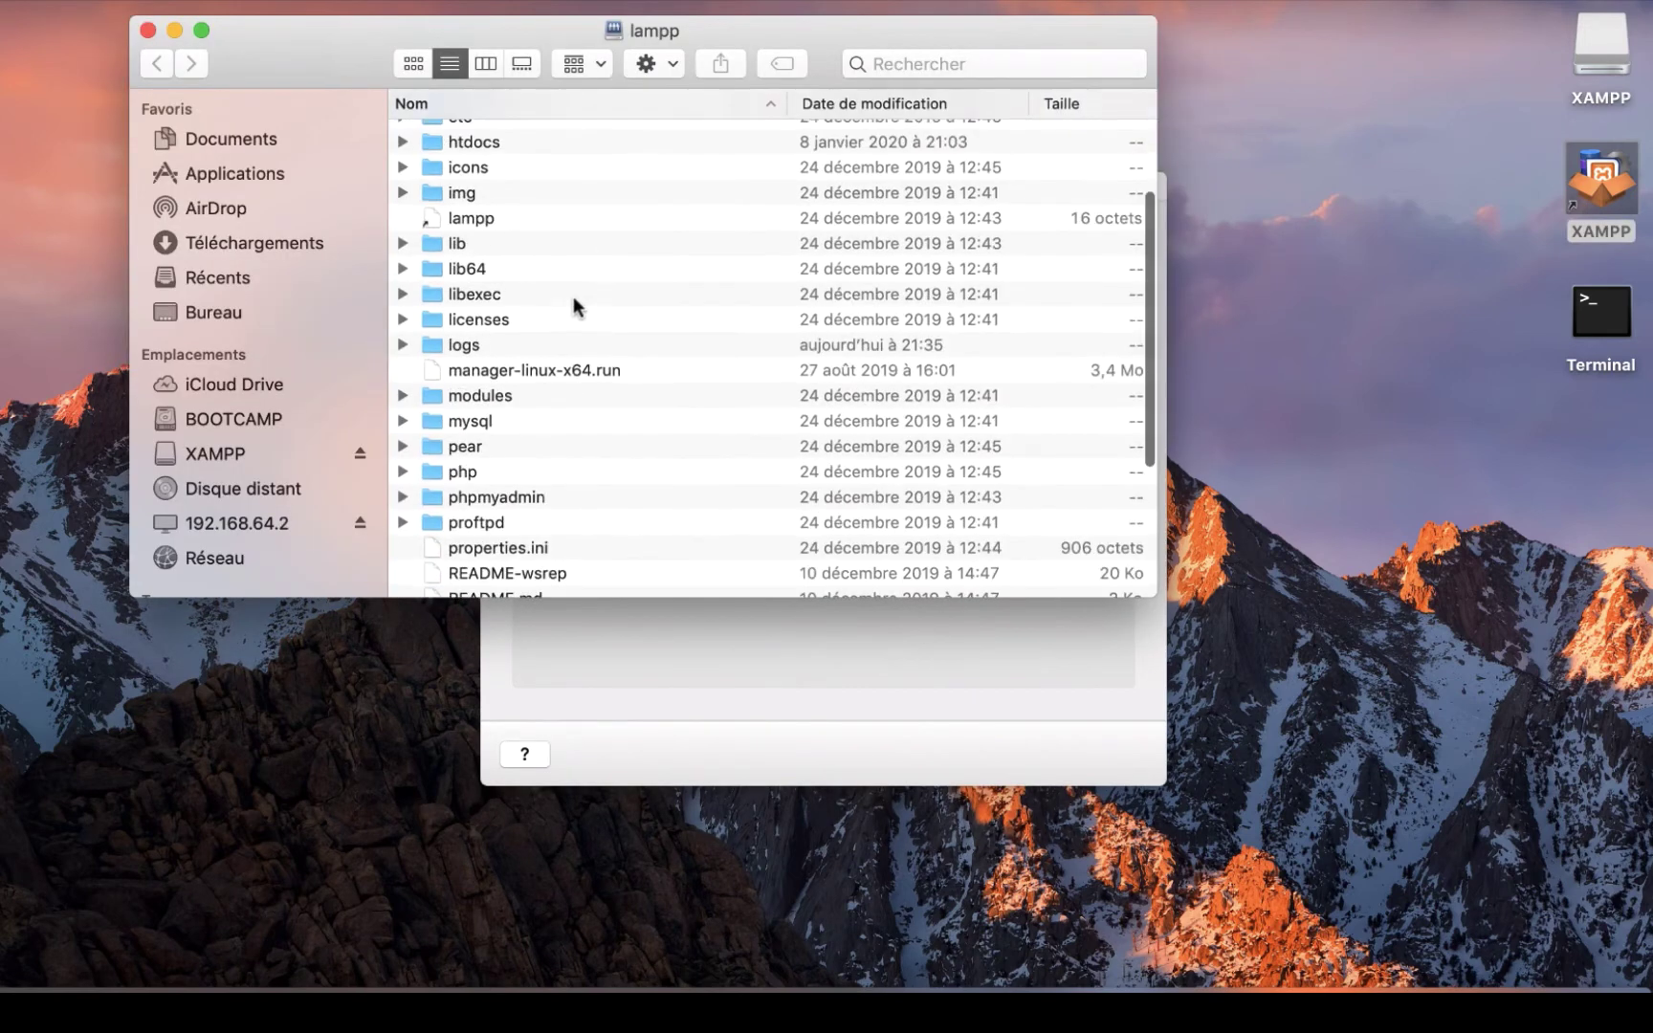
scroll(573, 296, up, 3)
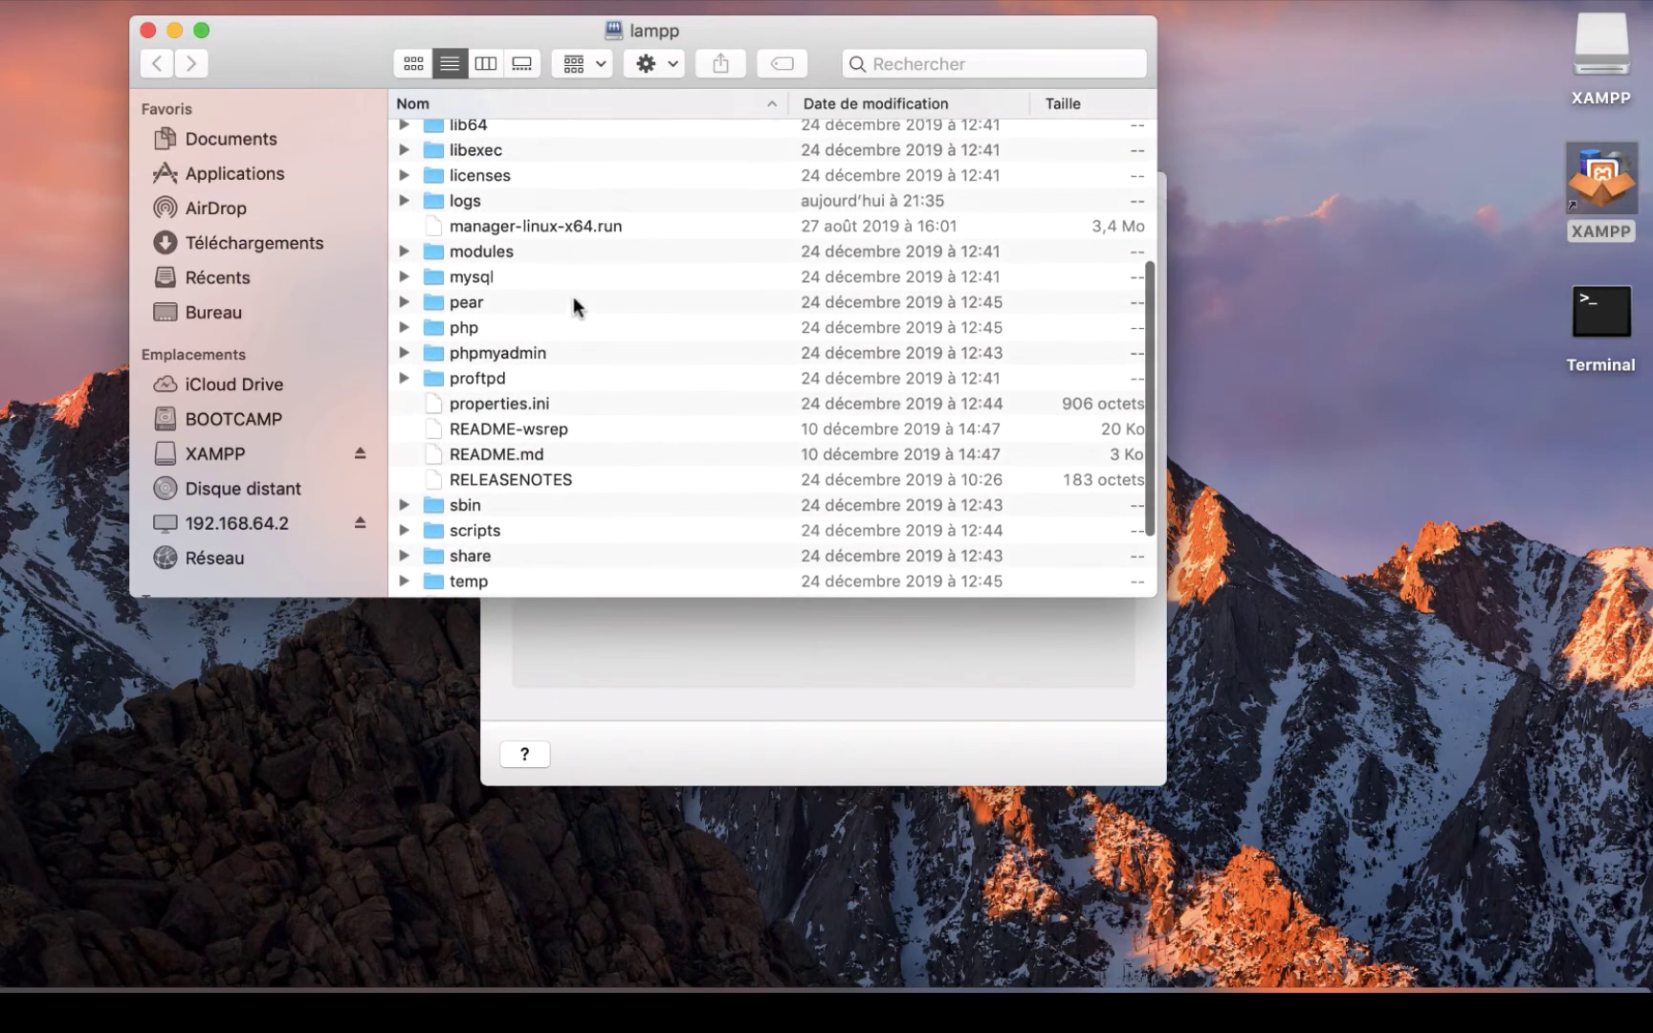
scroll(573, 297, up, 5)
scroll(573, 301, up, 1)
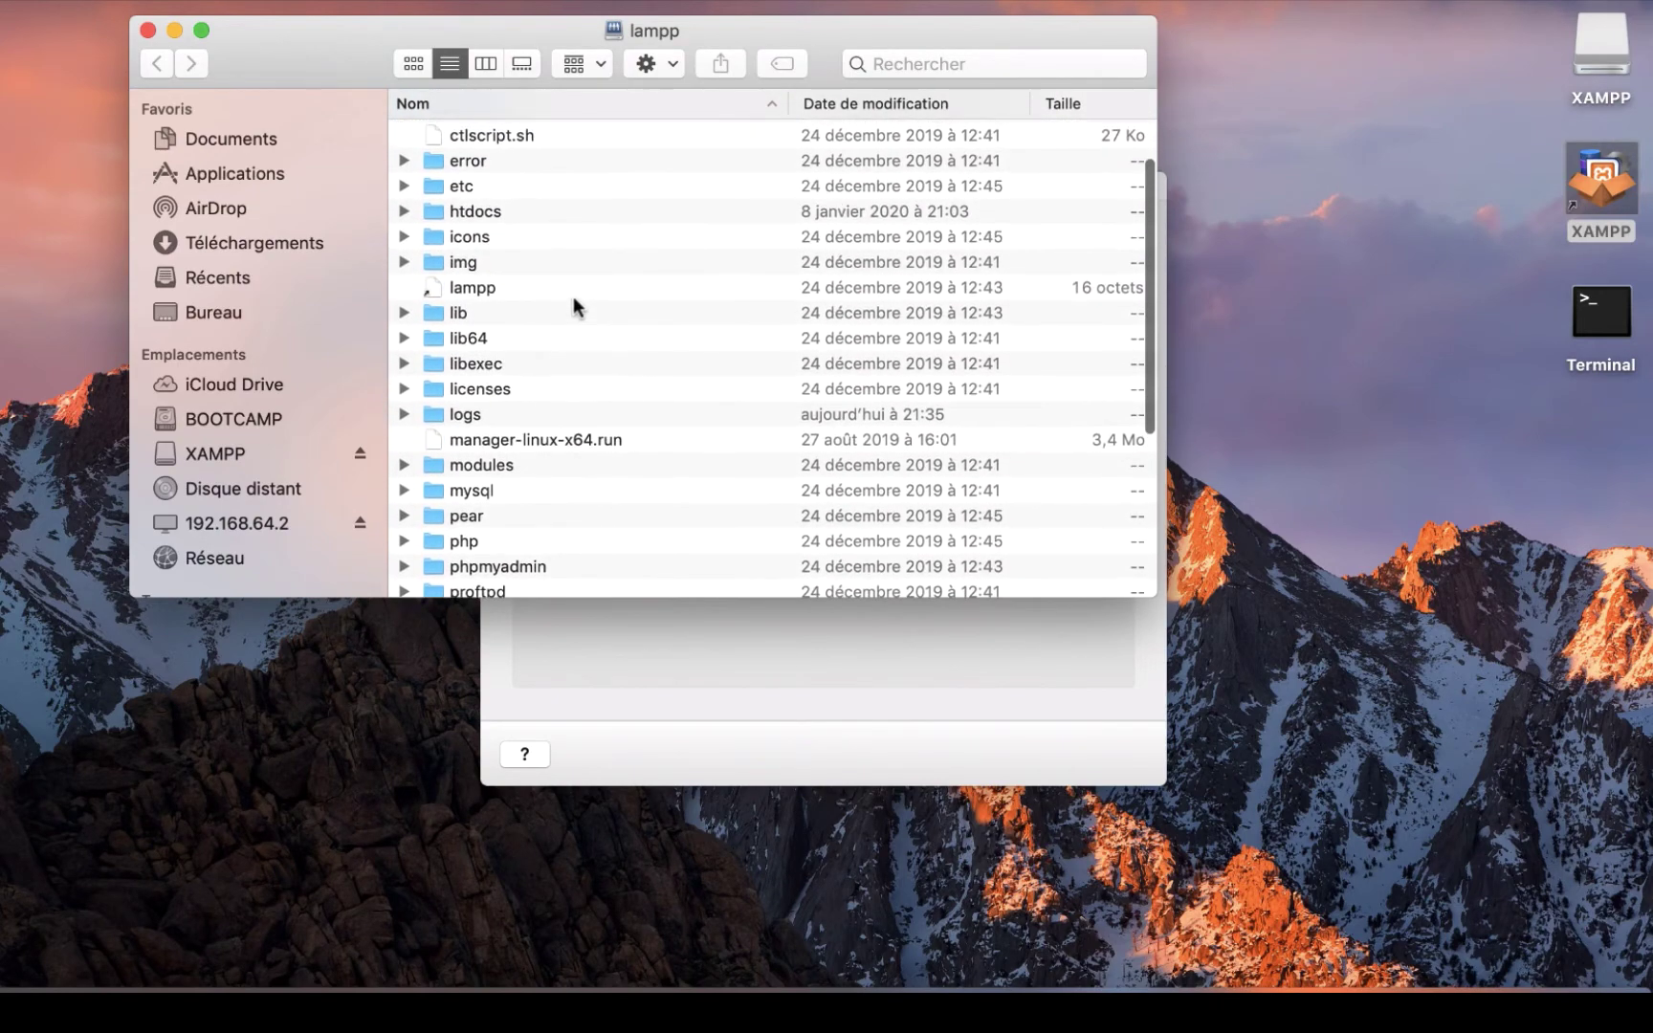
click(573, 296)
scroll(574, 297, up, 2)
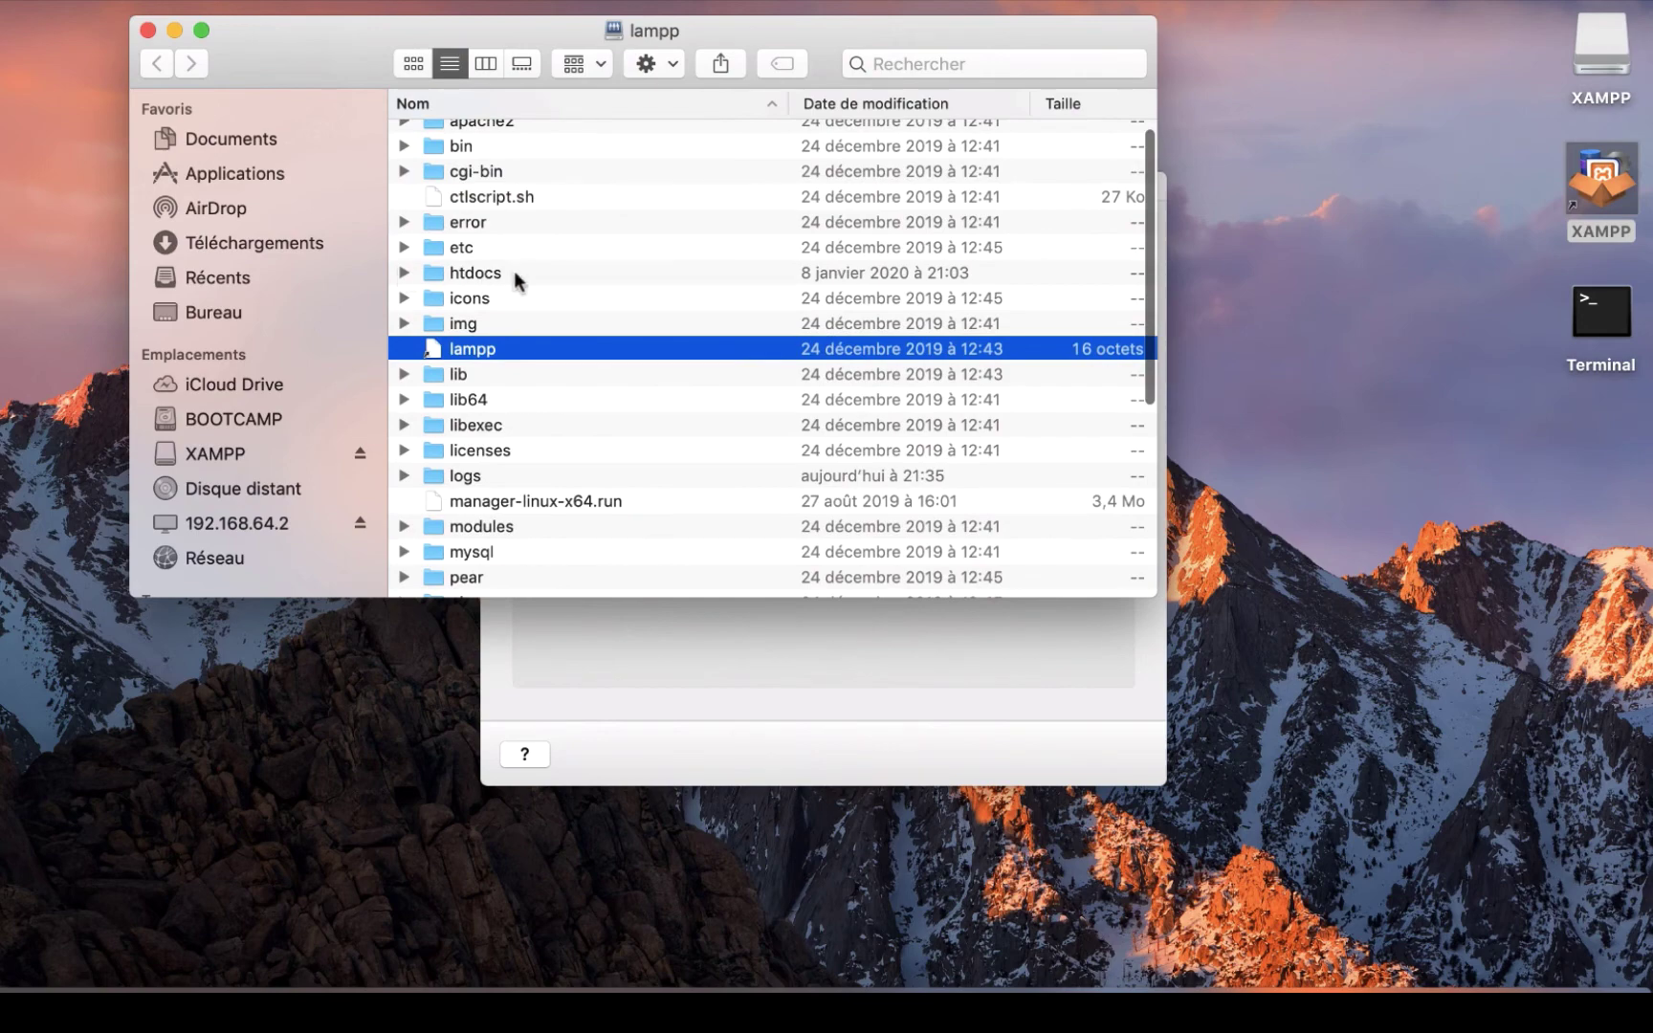
click(461, 274)
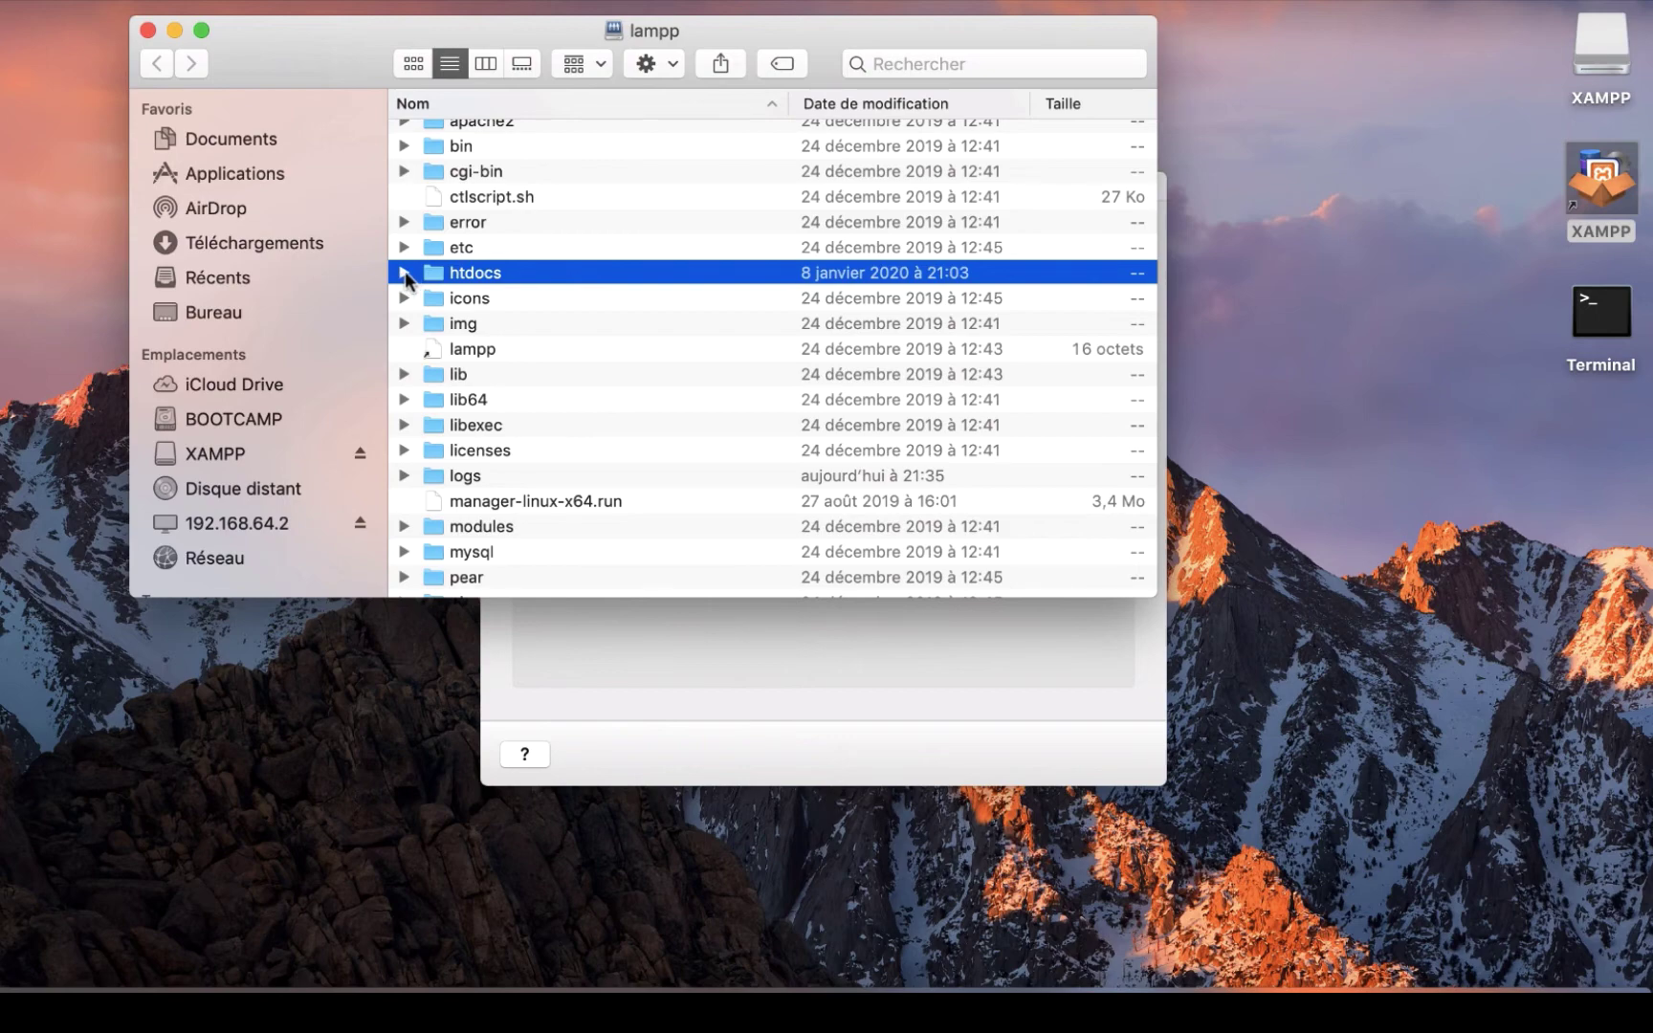
key(Right)
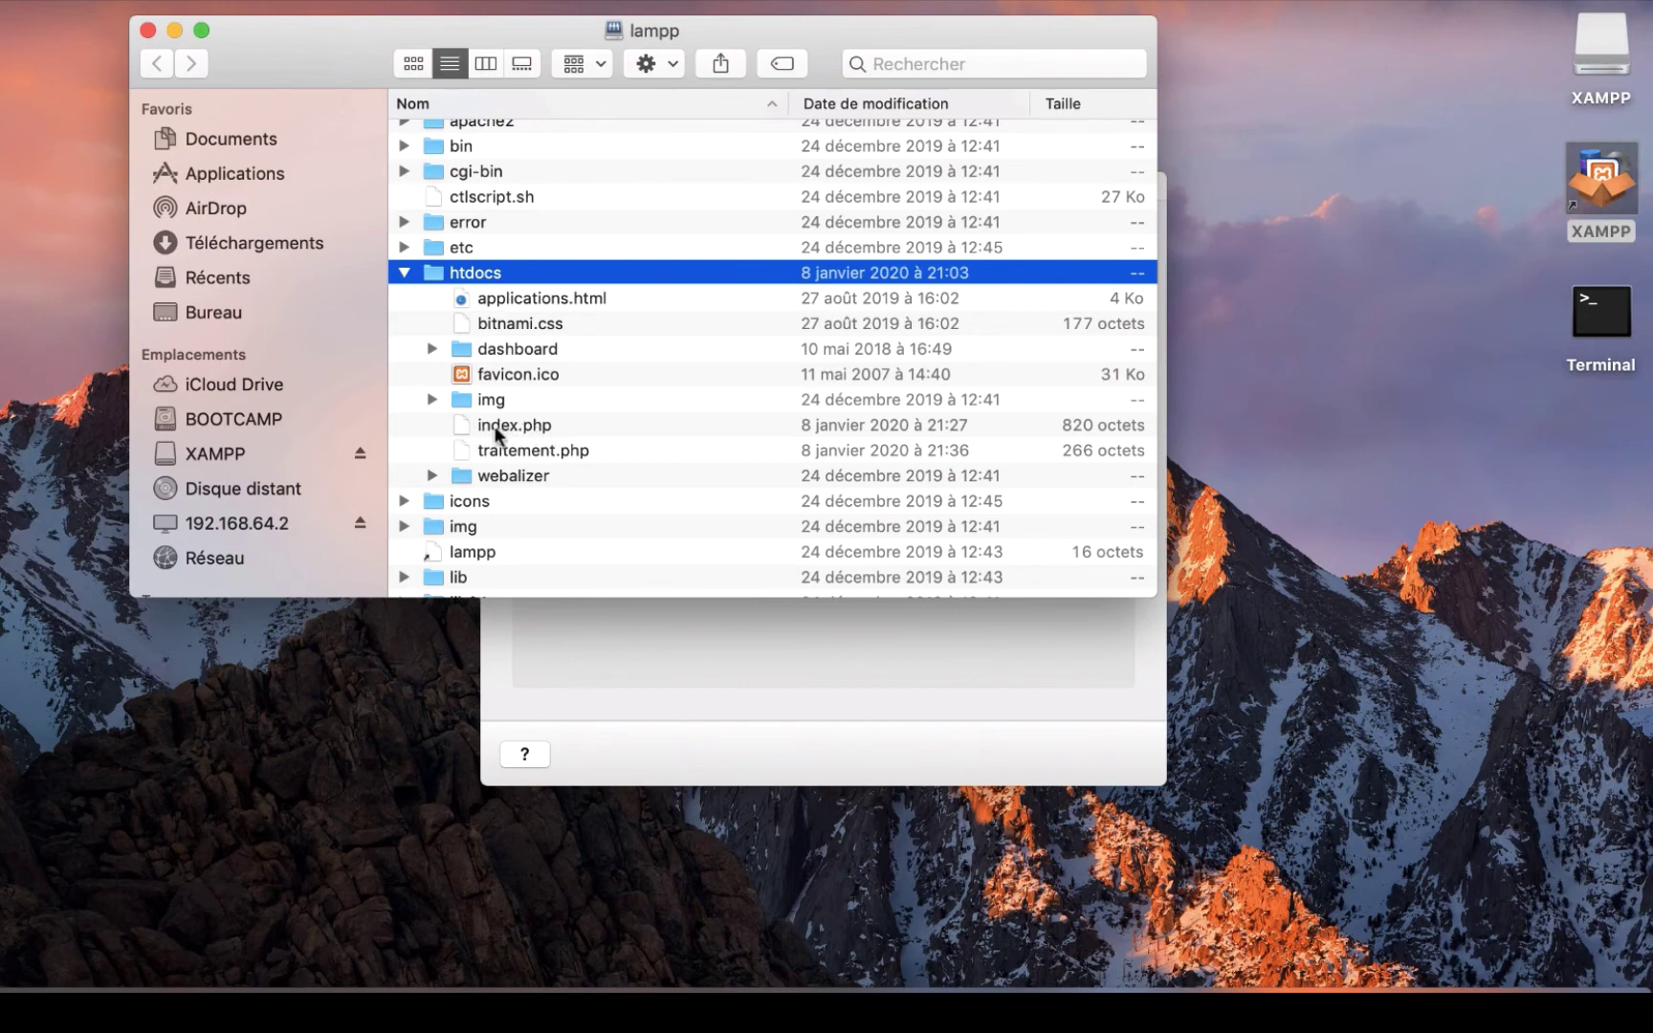
click(546, 428)
Switch to Chrome in a new window and load localhost:8080 to test the local server
right_click(177, 1005)
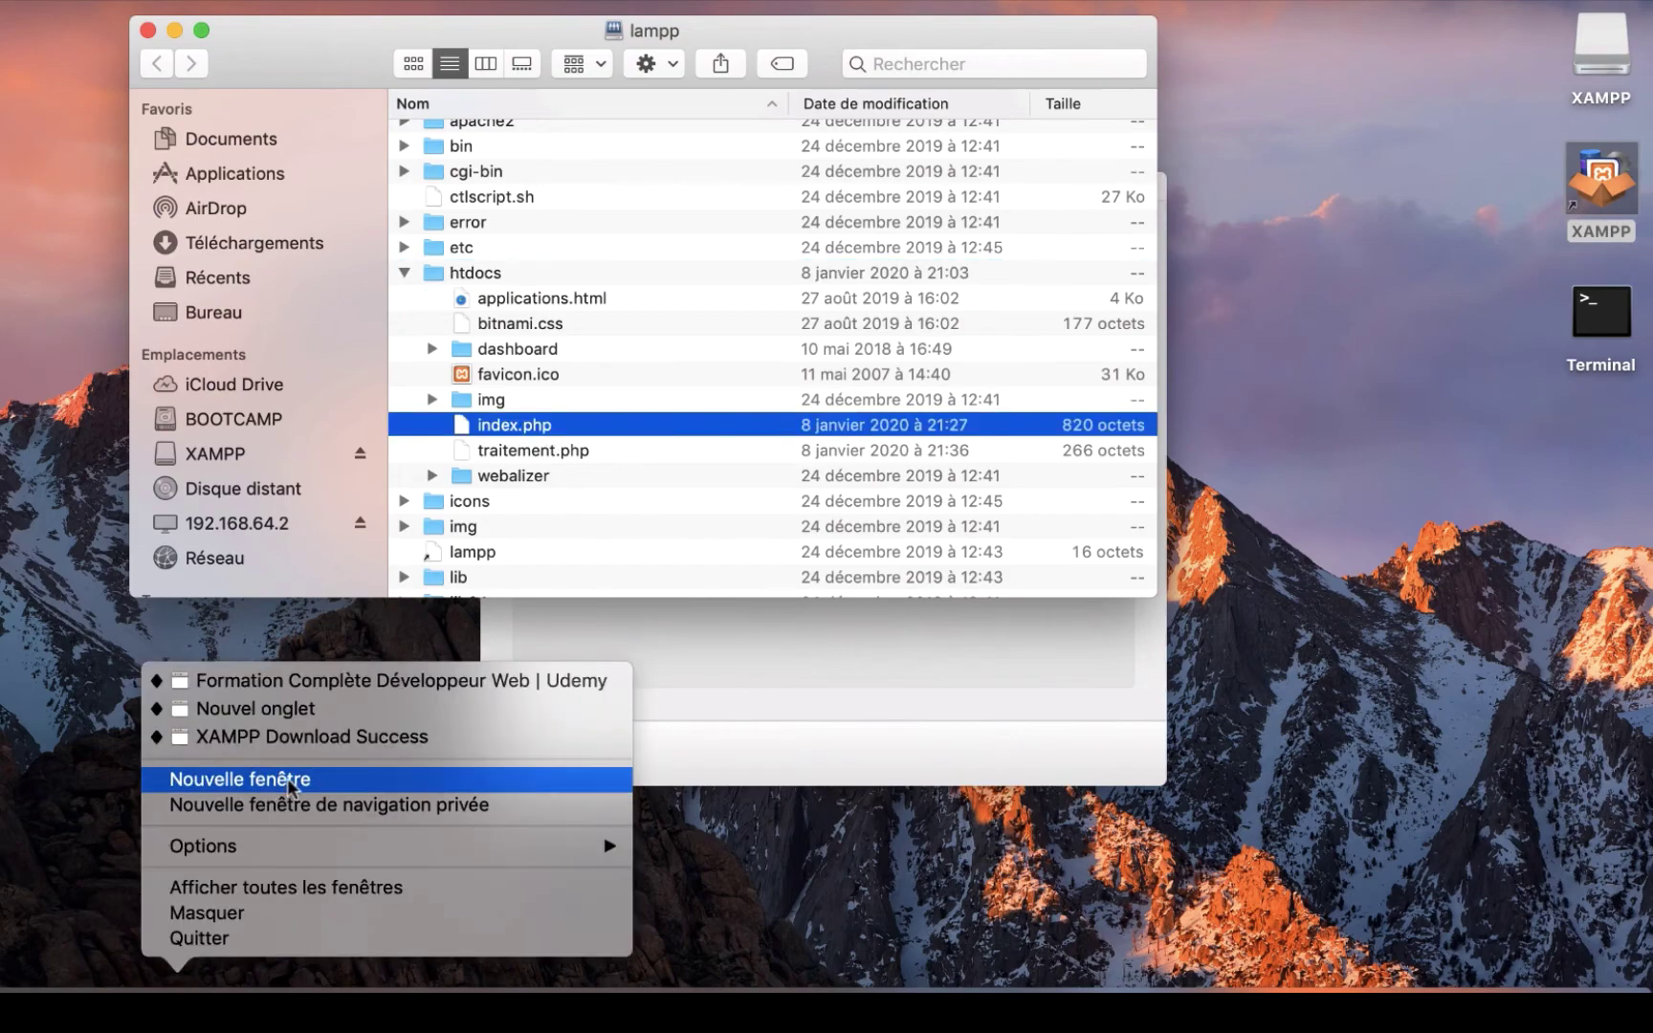
click(297, 777)
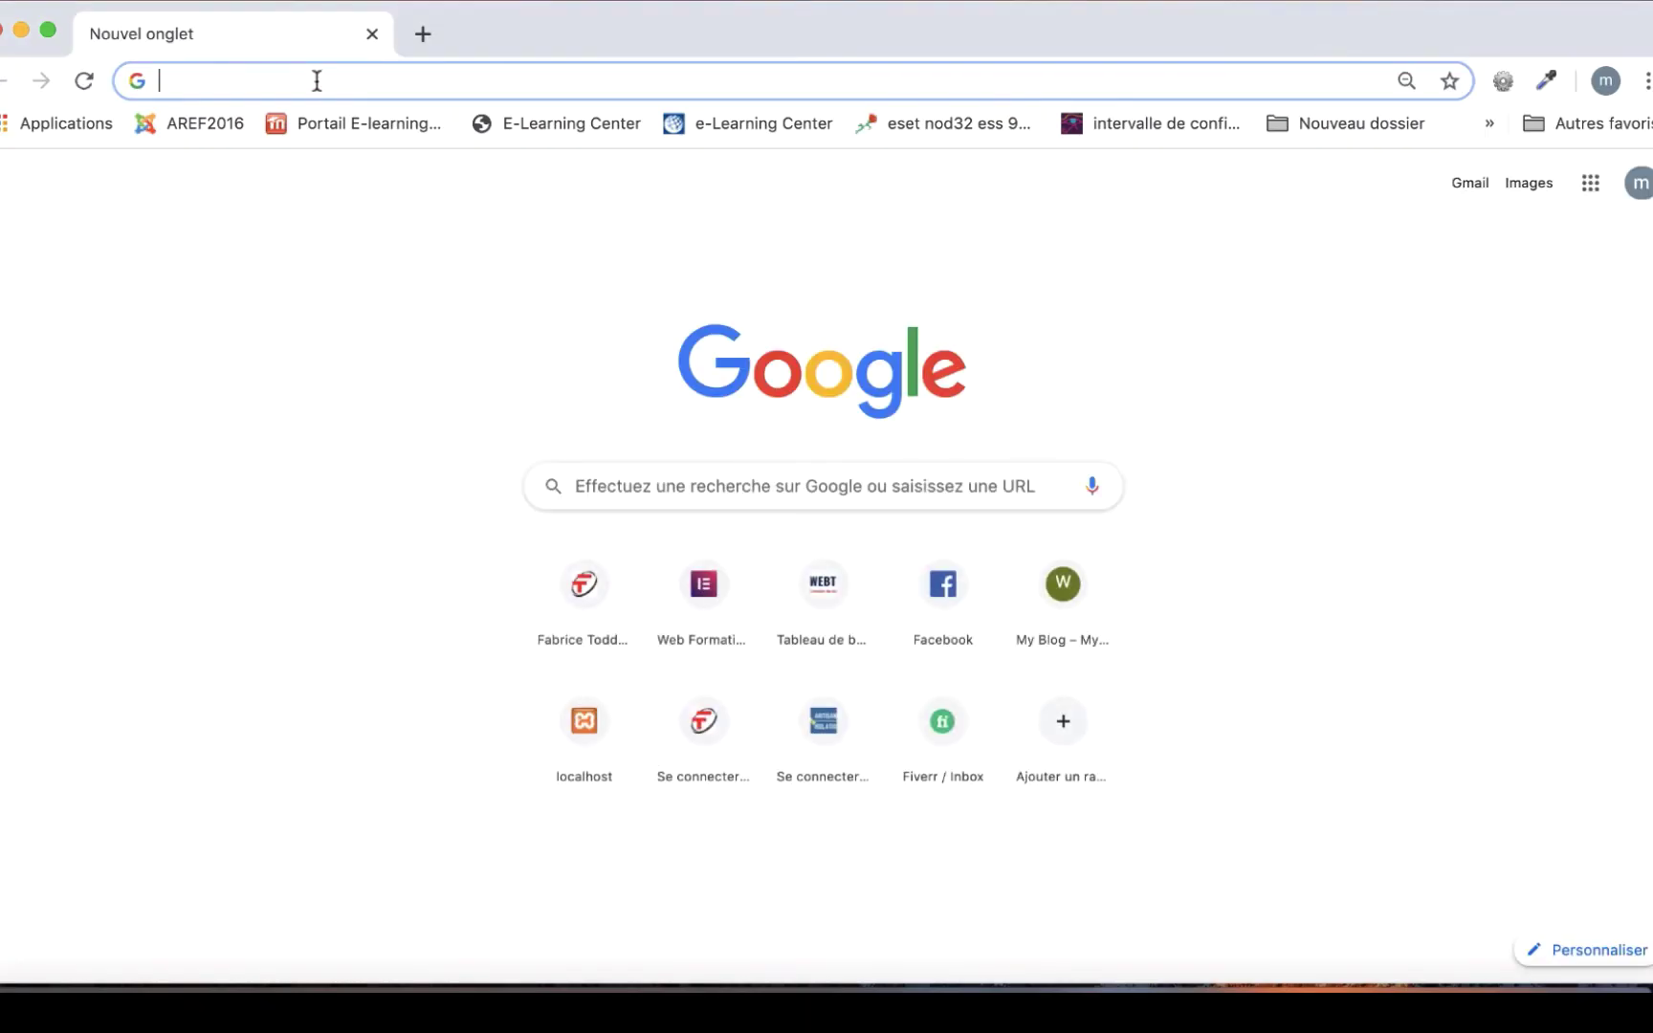
text(localhost:8080)
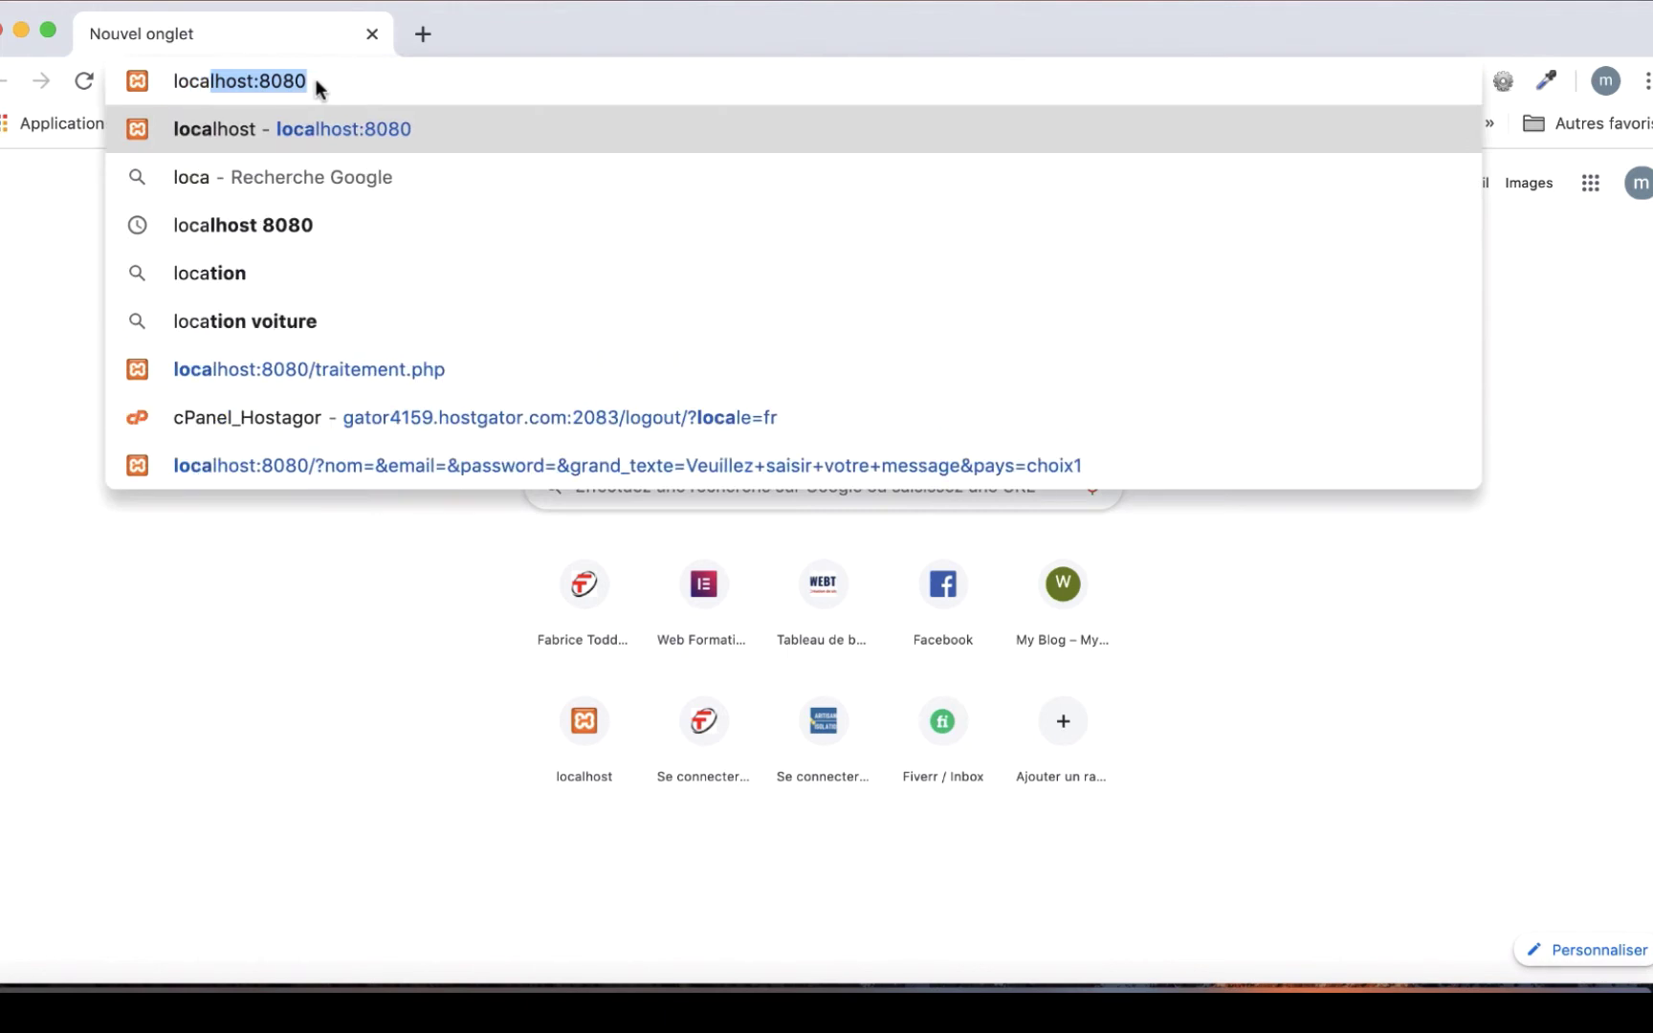
key(Right)
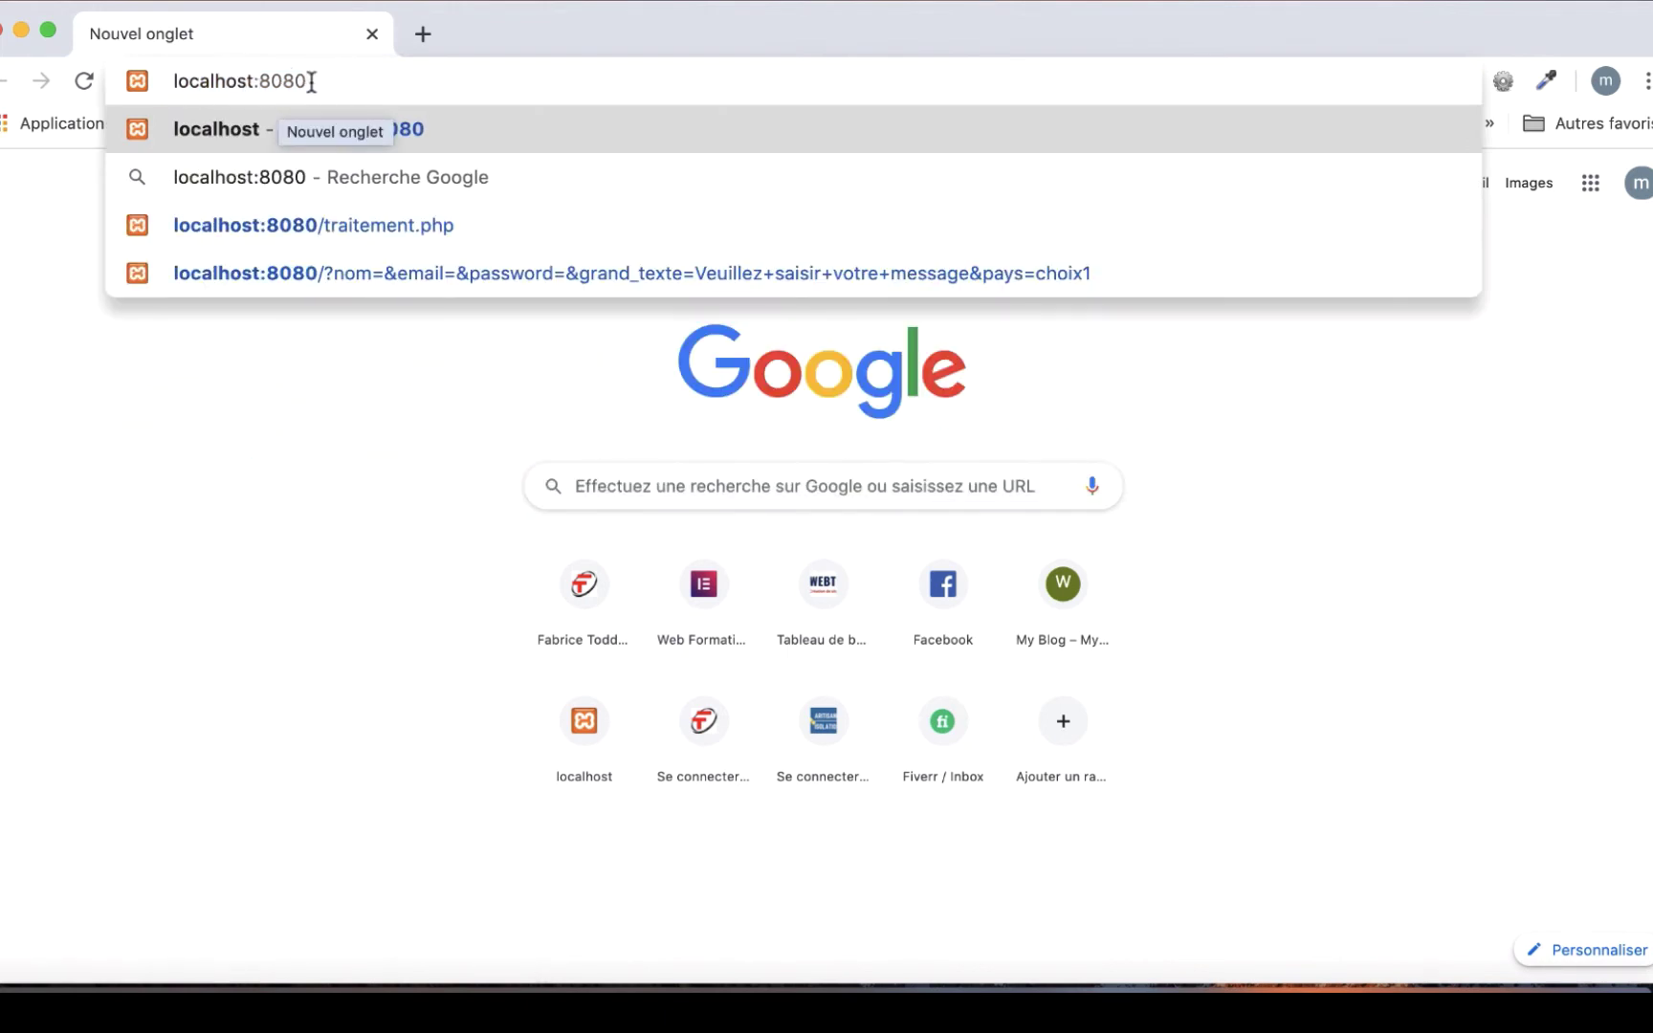
key(Return)
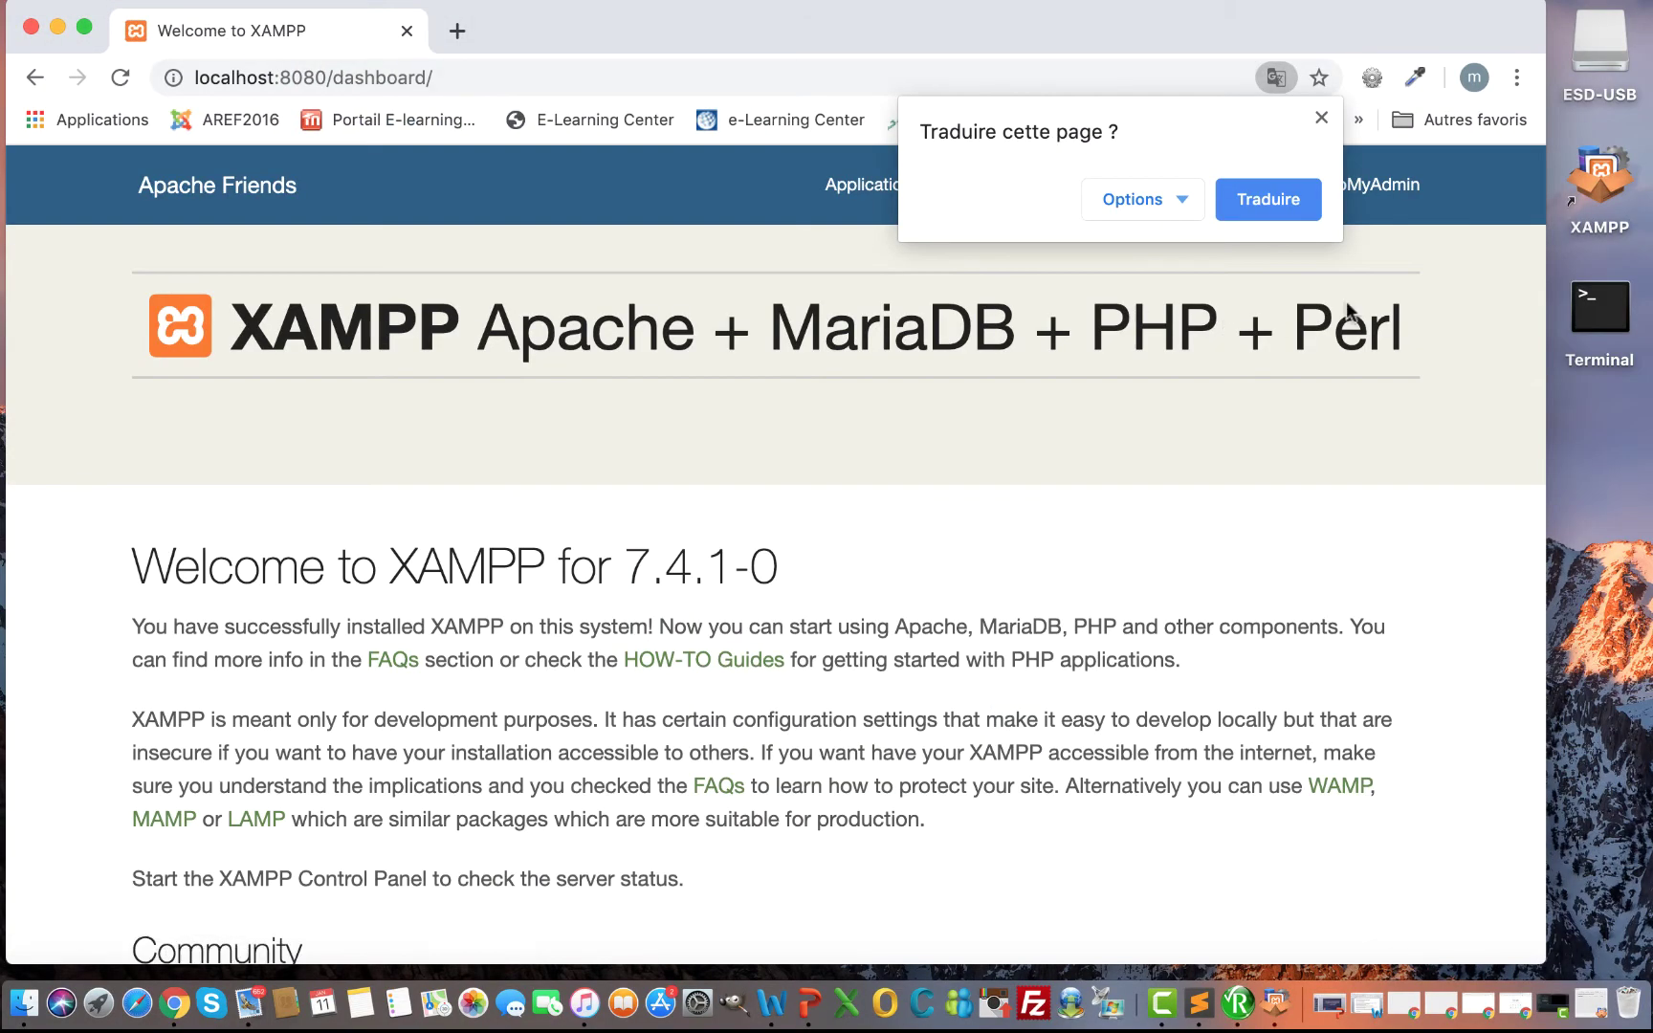
Dismiss the page translation offer and read through the XAMPP welcome page on the local server
click(1321, 117)
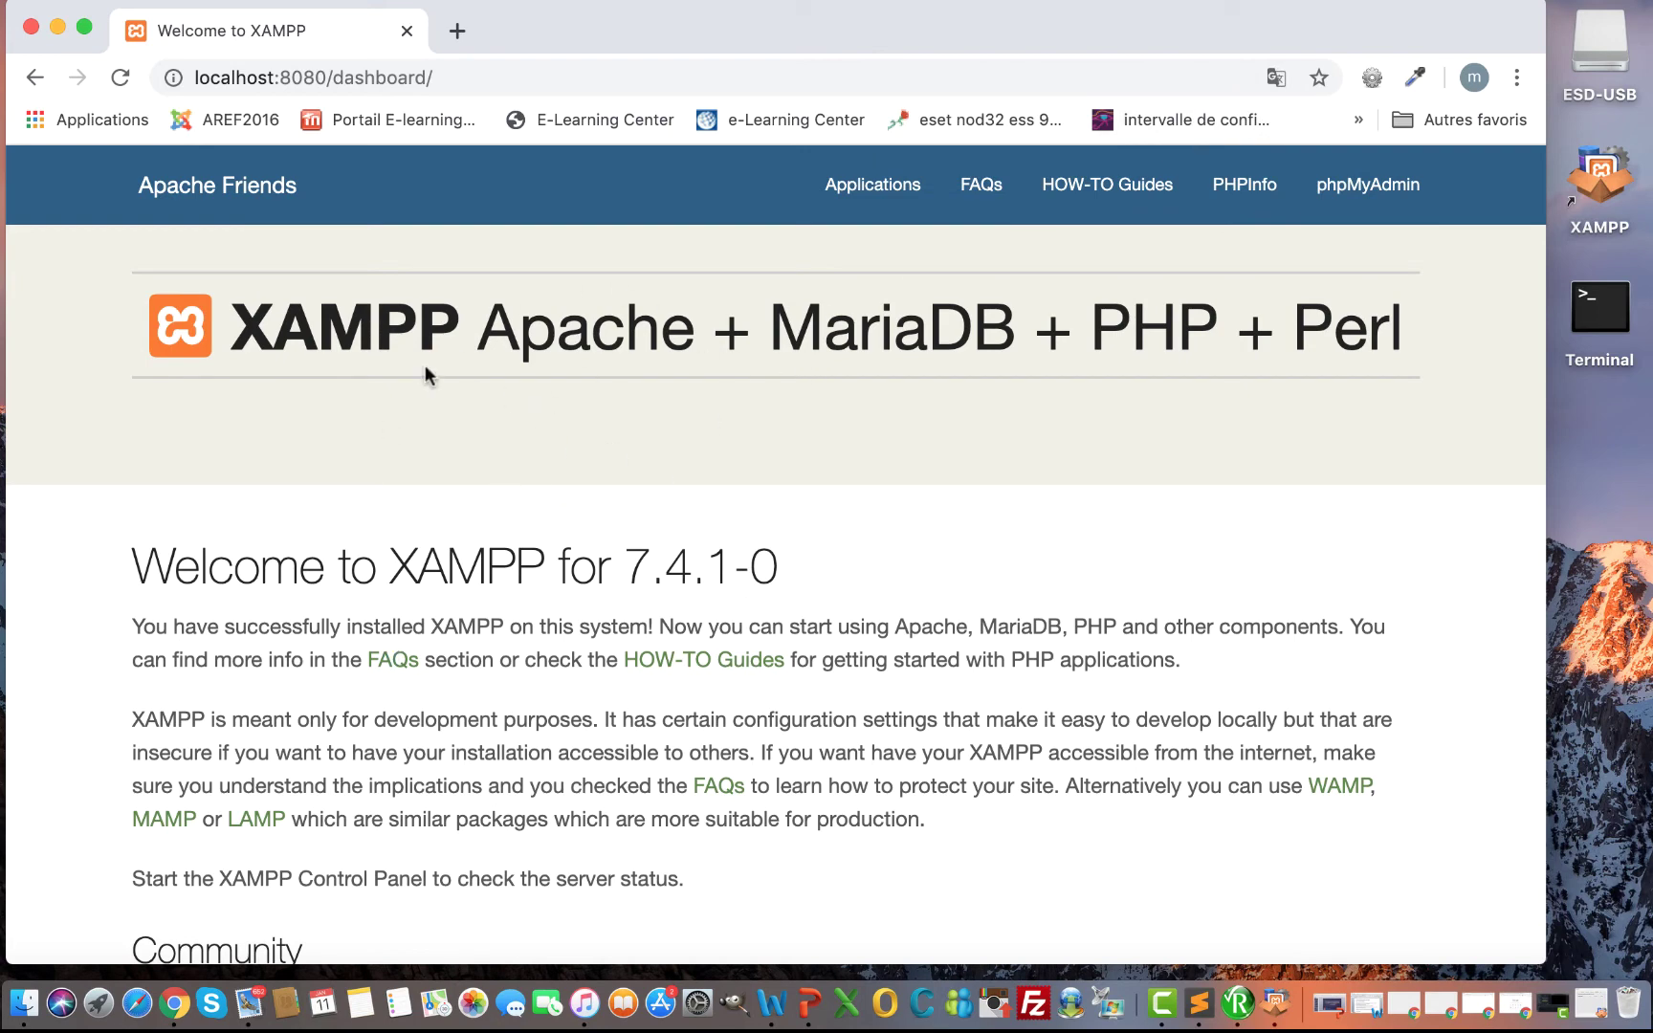
scroll(613, 570, down, 3)
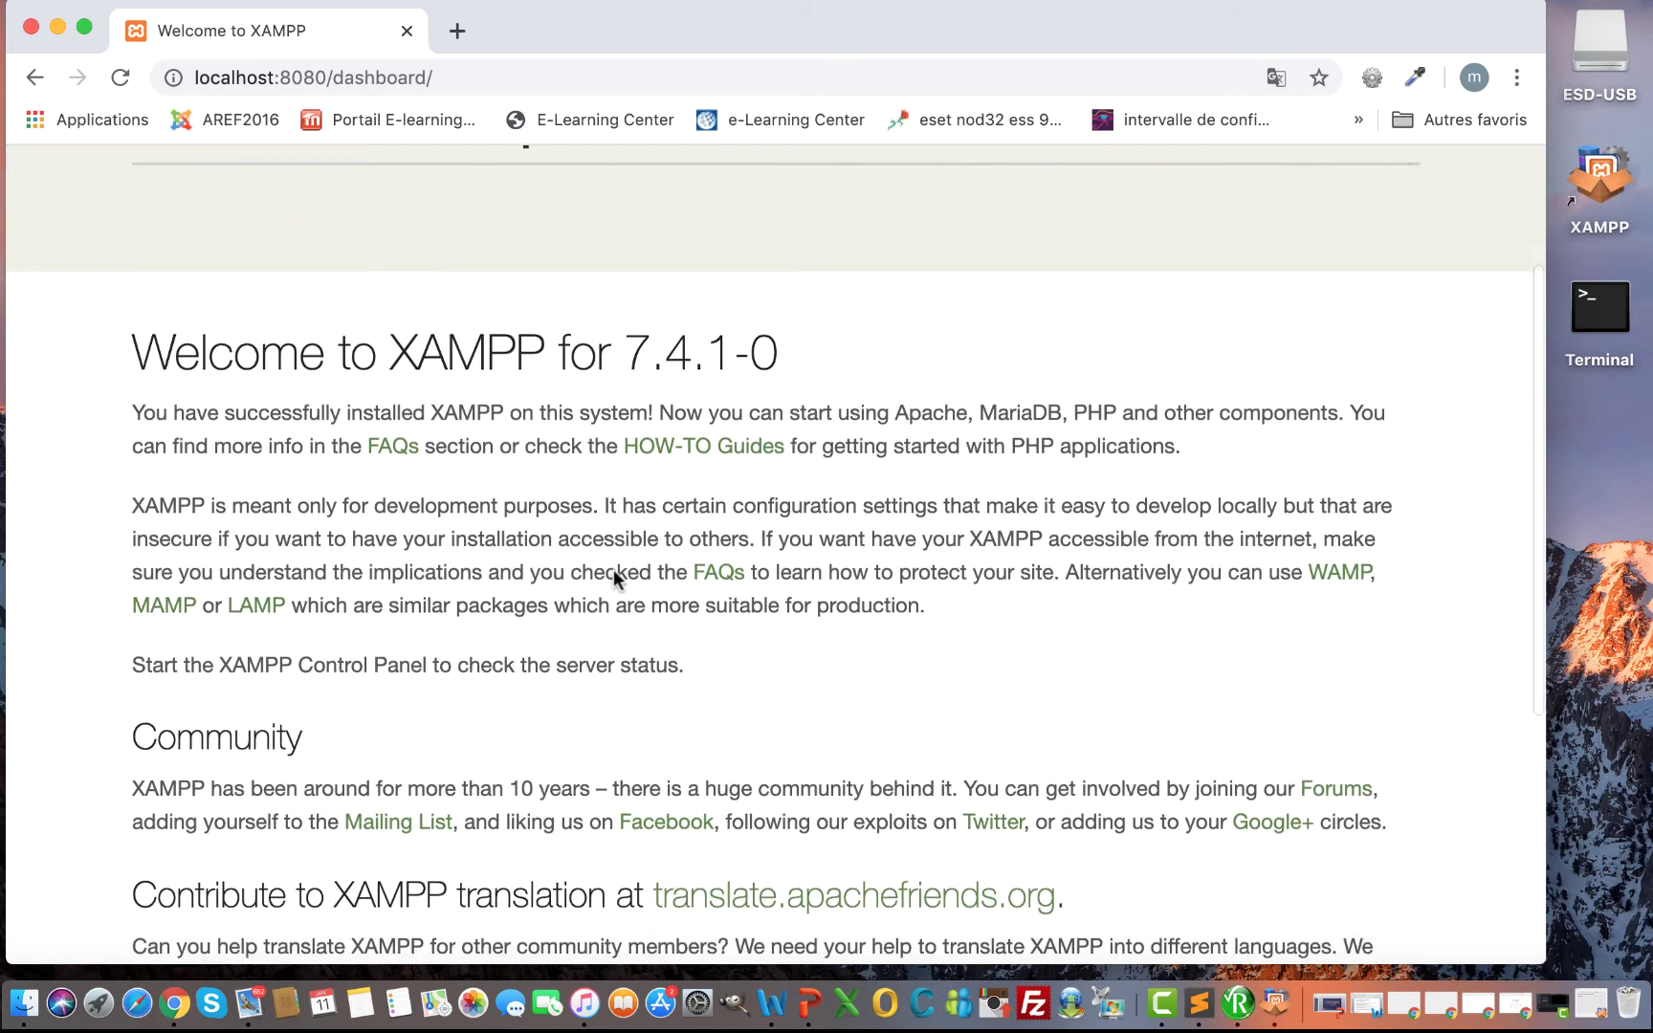
scroll(613, 570, down, 5)
scroll(620, 554, up, 8)
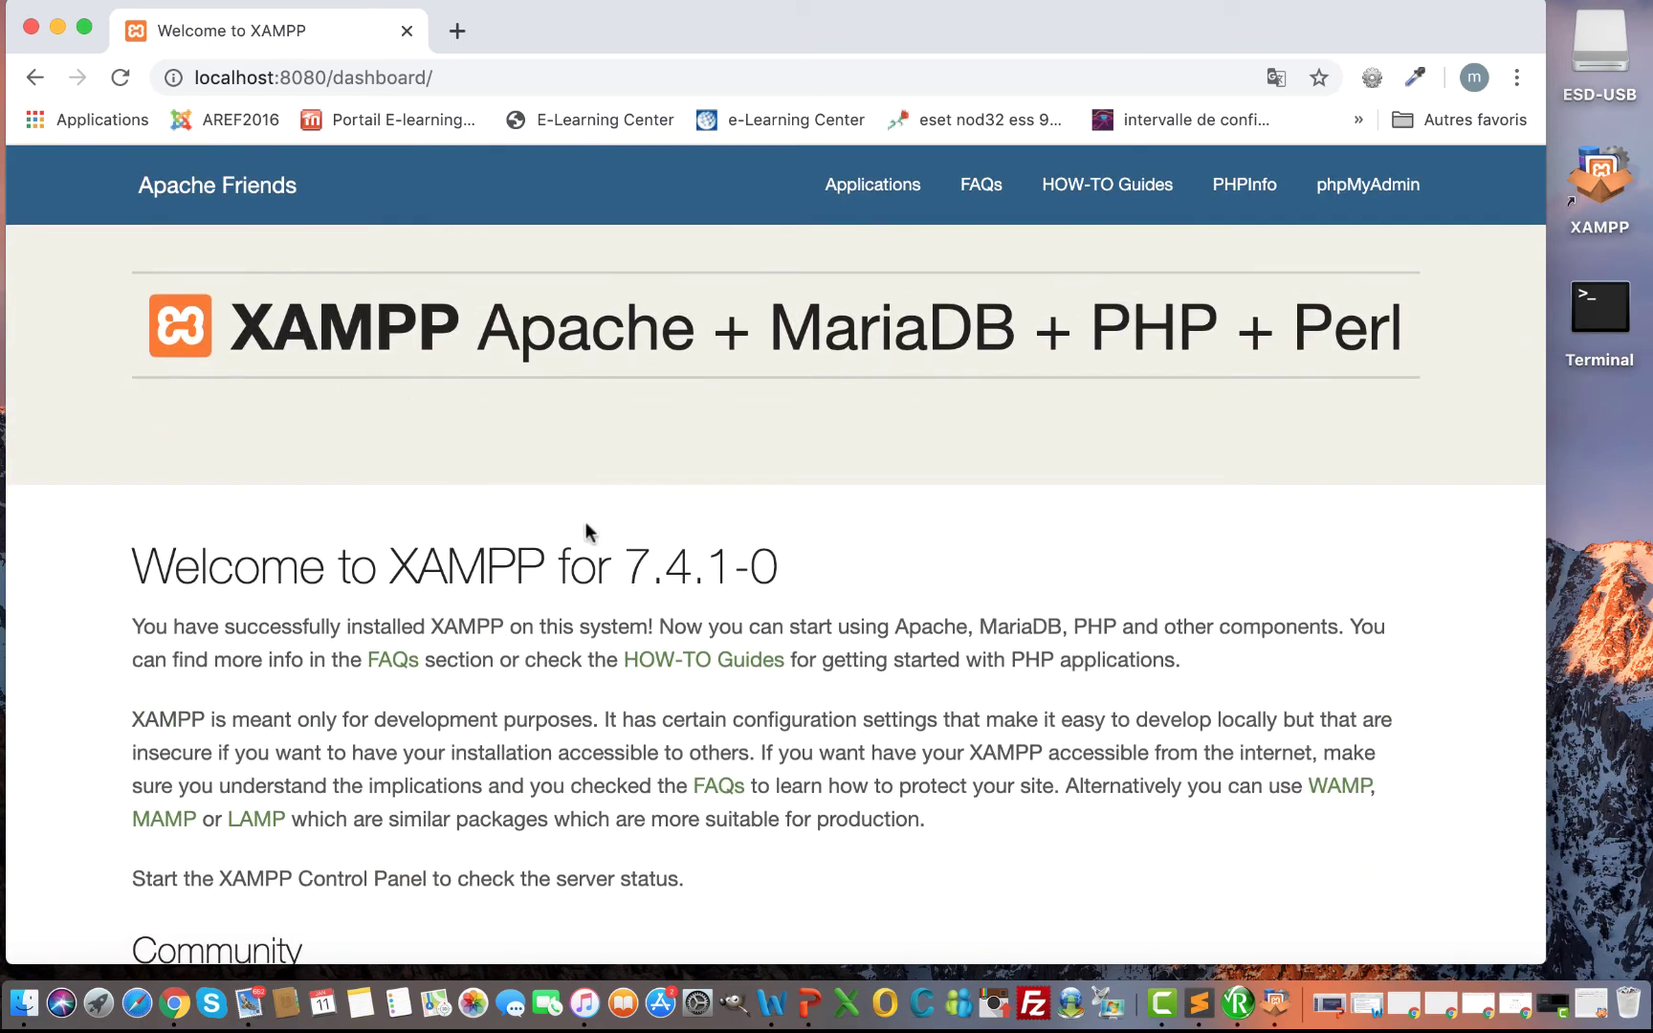
scroll(595, 536, down, 3)
scroll(595, 542, up, 1)
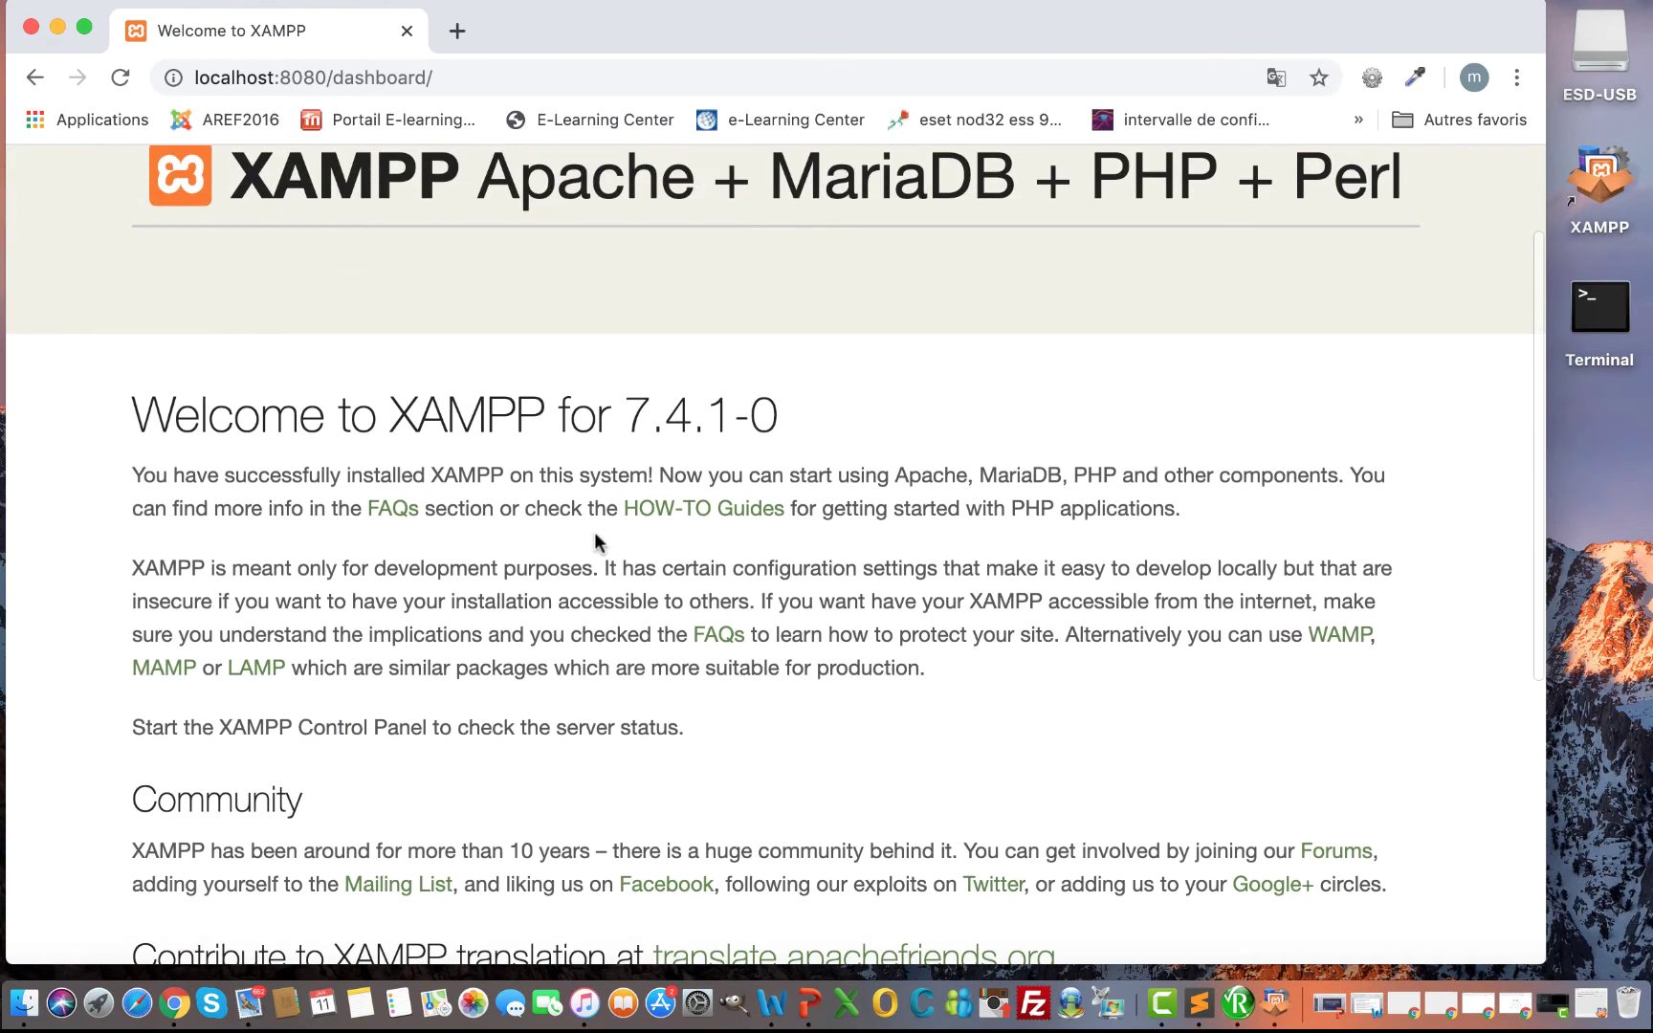
scroll(595, 541, up, 3)
scroll(595, 541, down, 2)
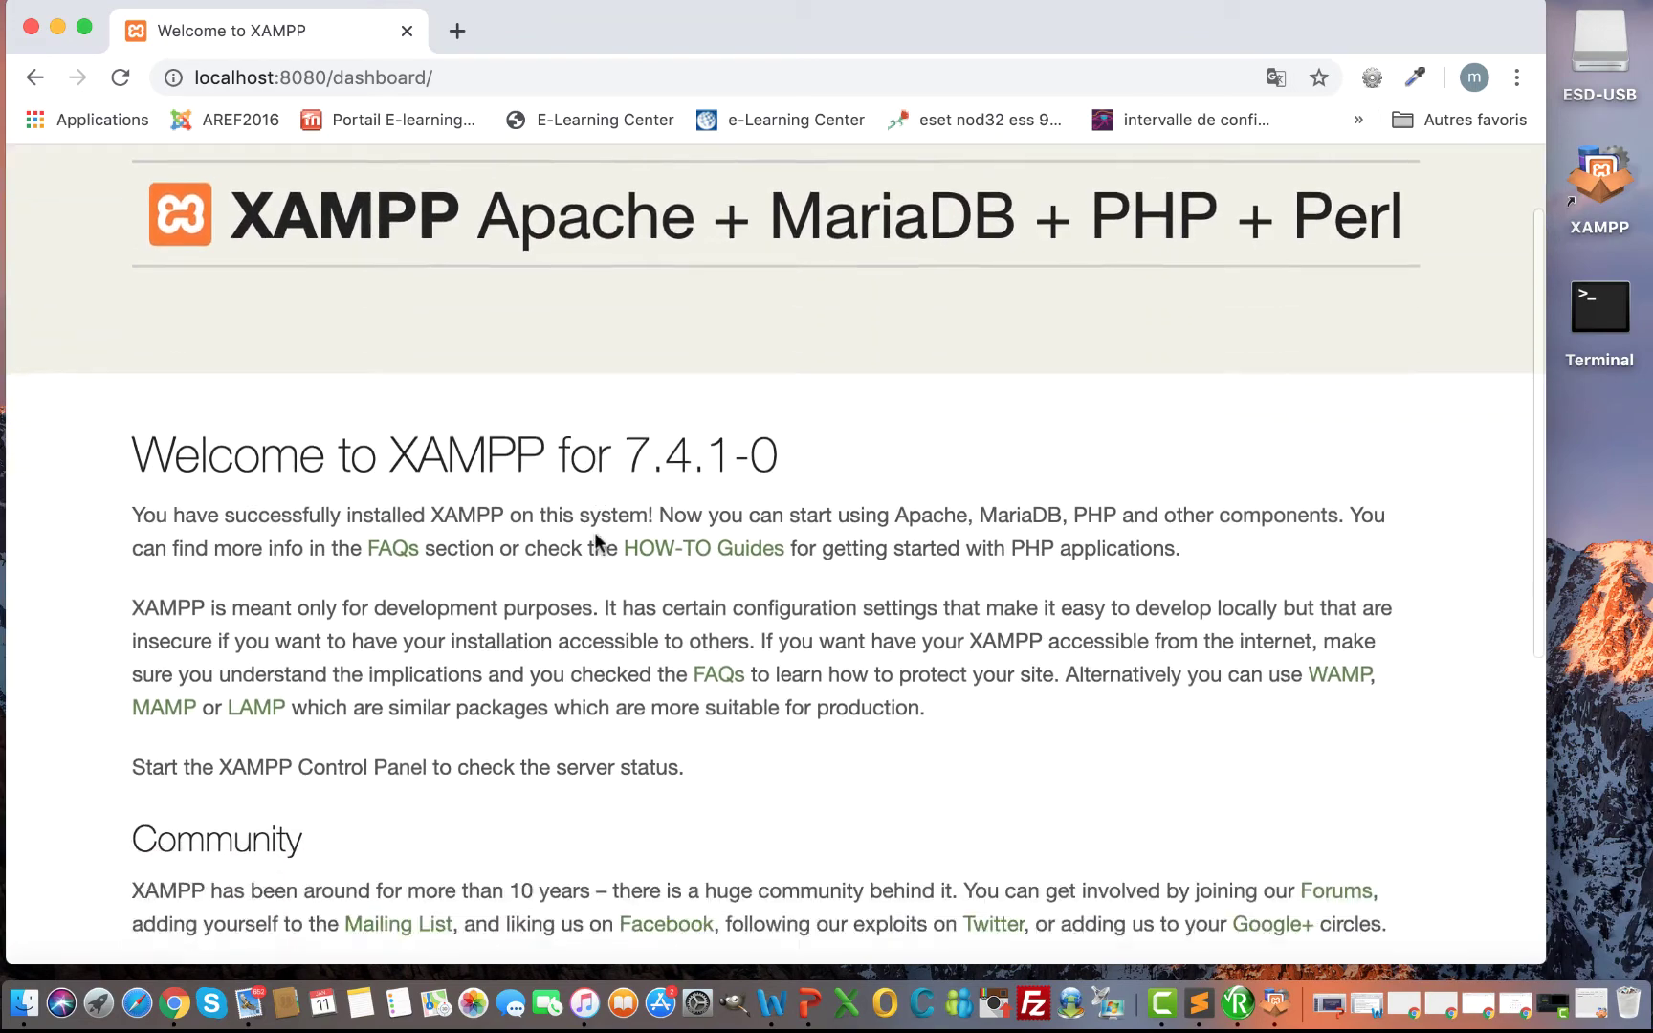
scroll(595, 539, down, 2)
scroll(595, 539, up, 3)
scroll(595, 539, down, 1)
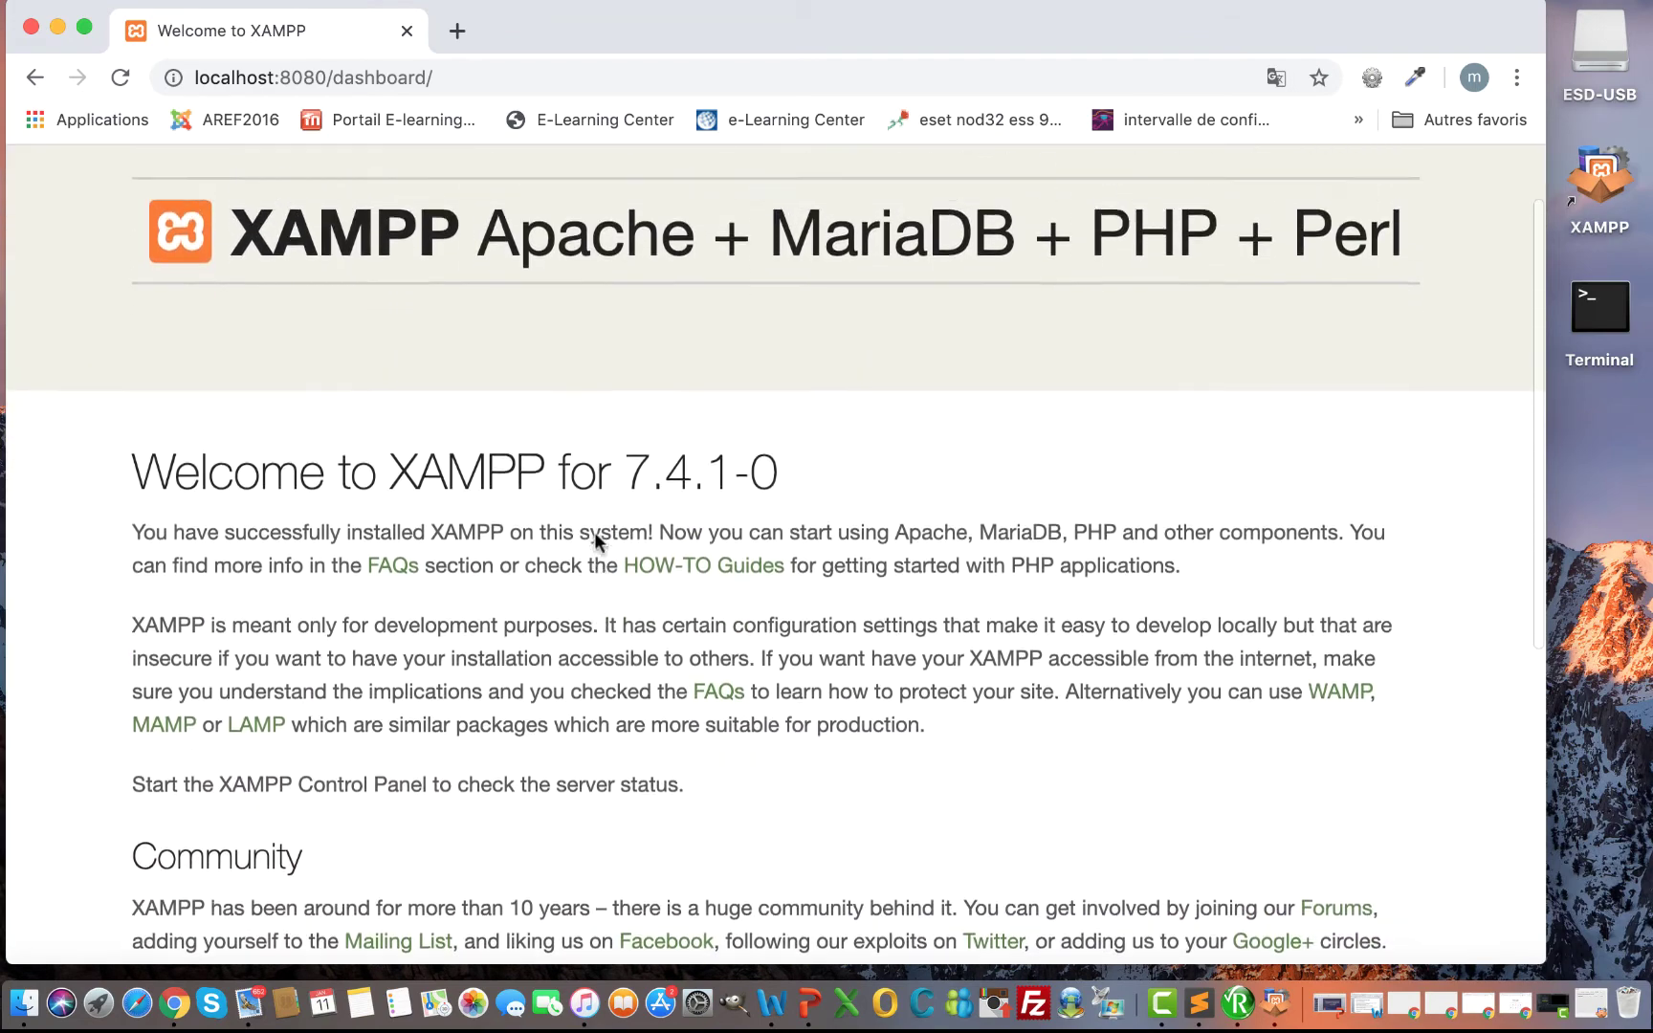
scroll(594, 532, up, 2)
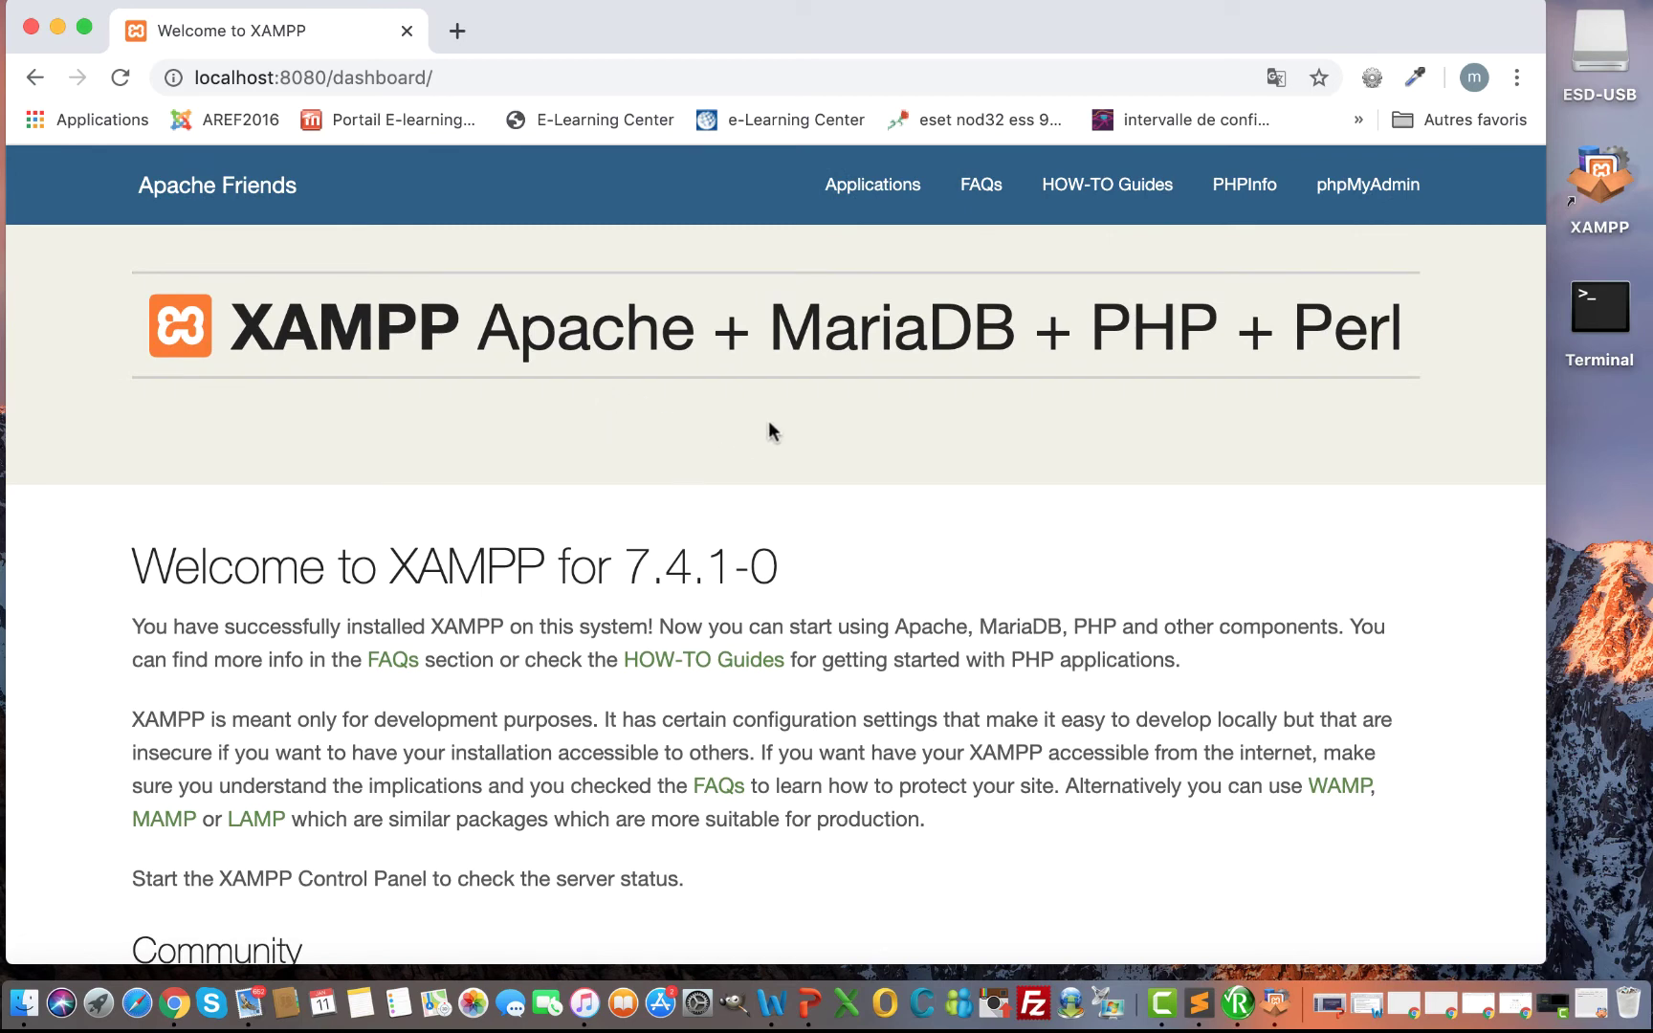
Bring the XAMPP and lampp folder windows forward, enlarge the lampp window, and select the htdocs folder
click(1600, 177)
double_click(1609, 182)
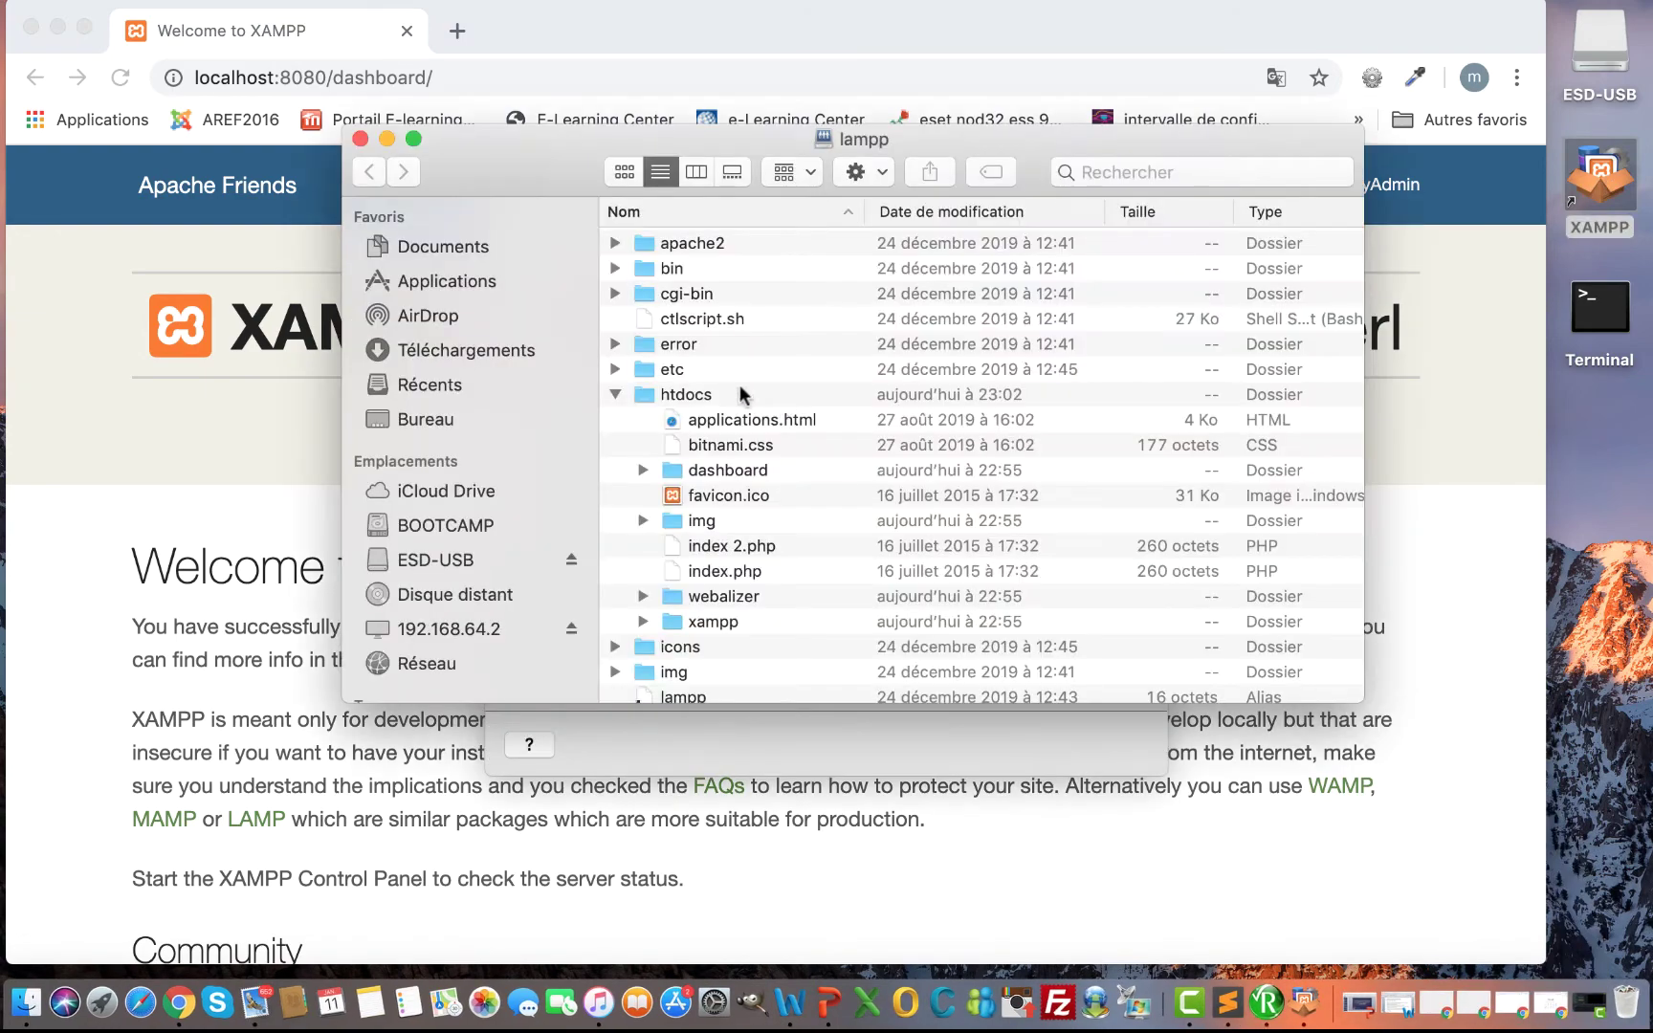
click(413, 138)
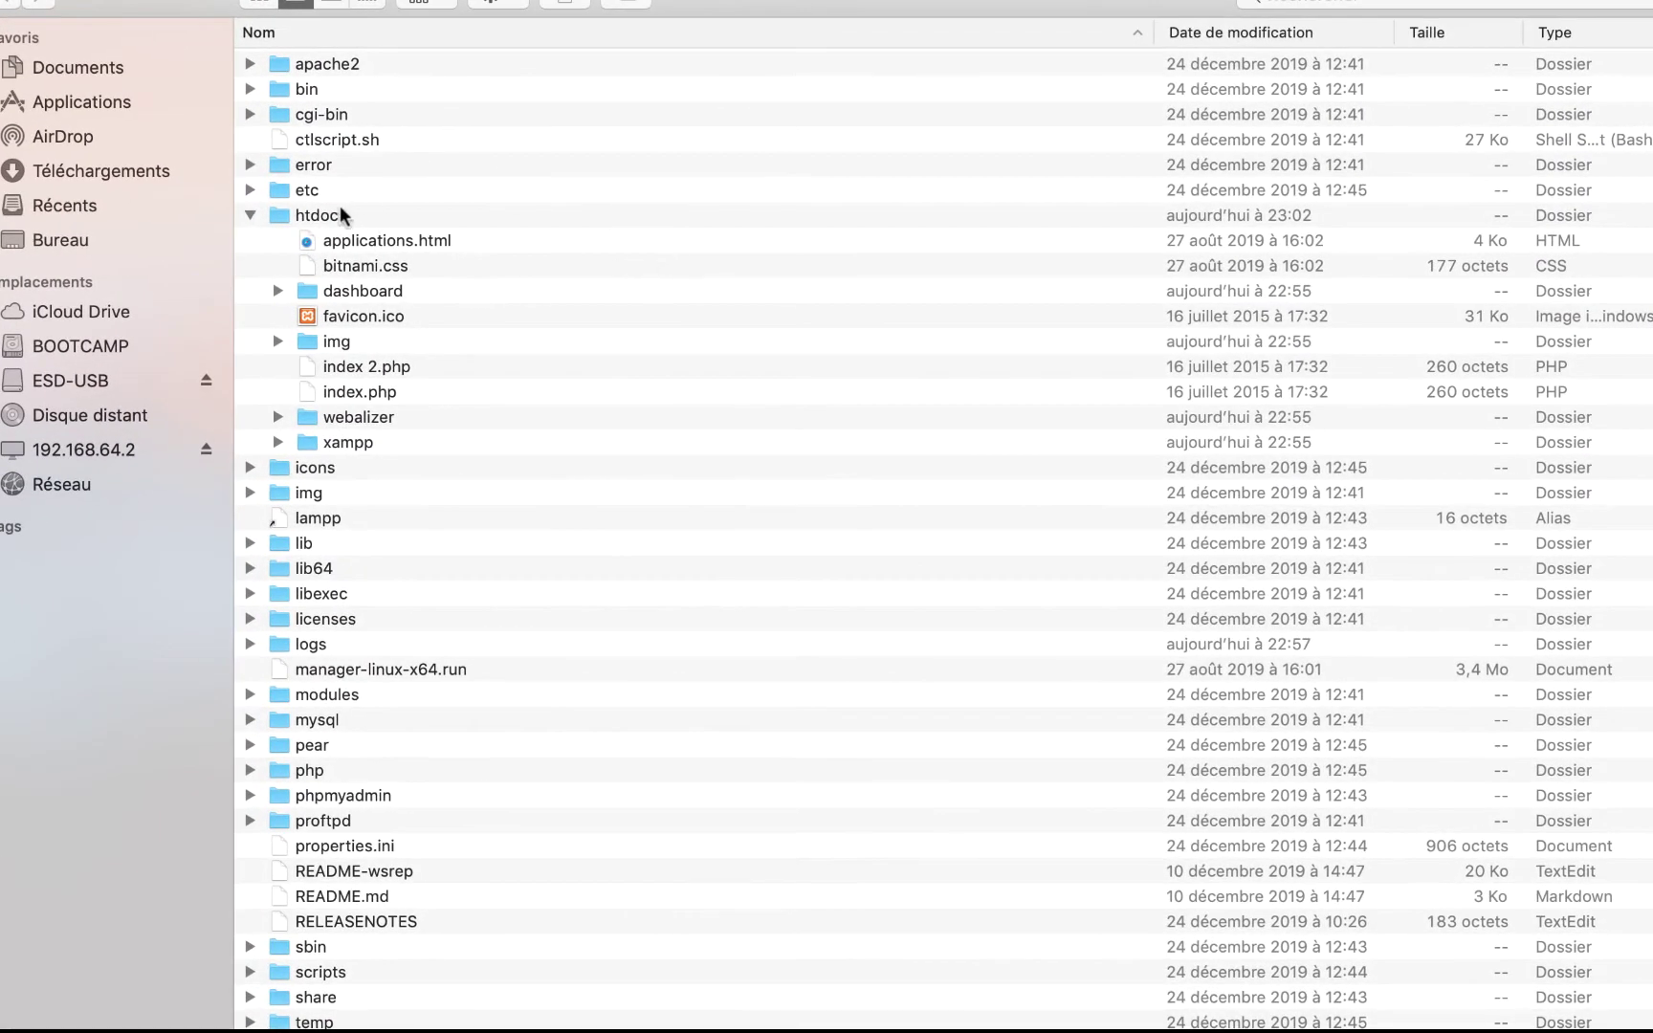
click(308, 220)
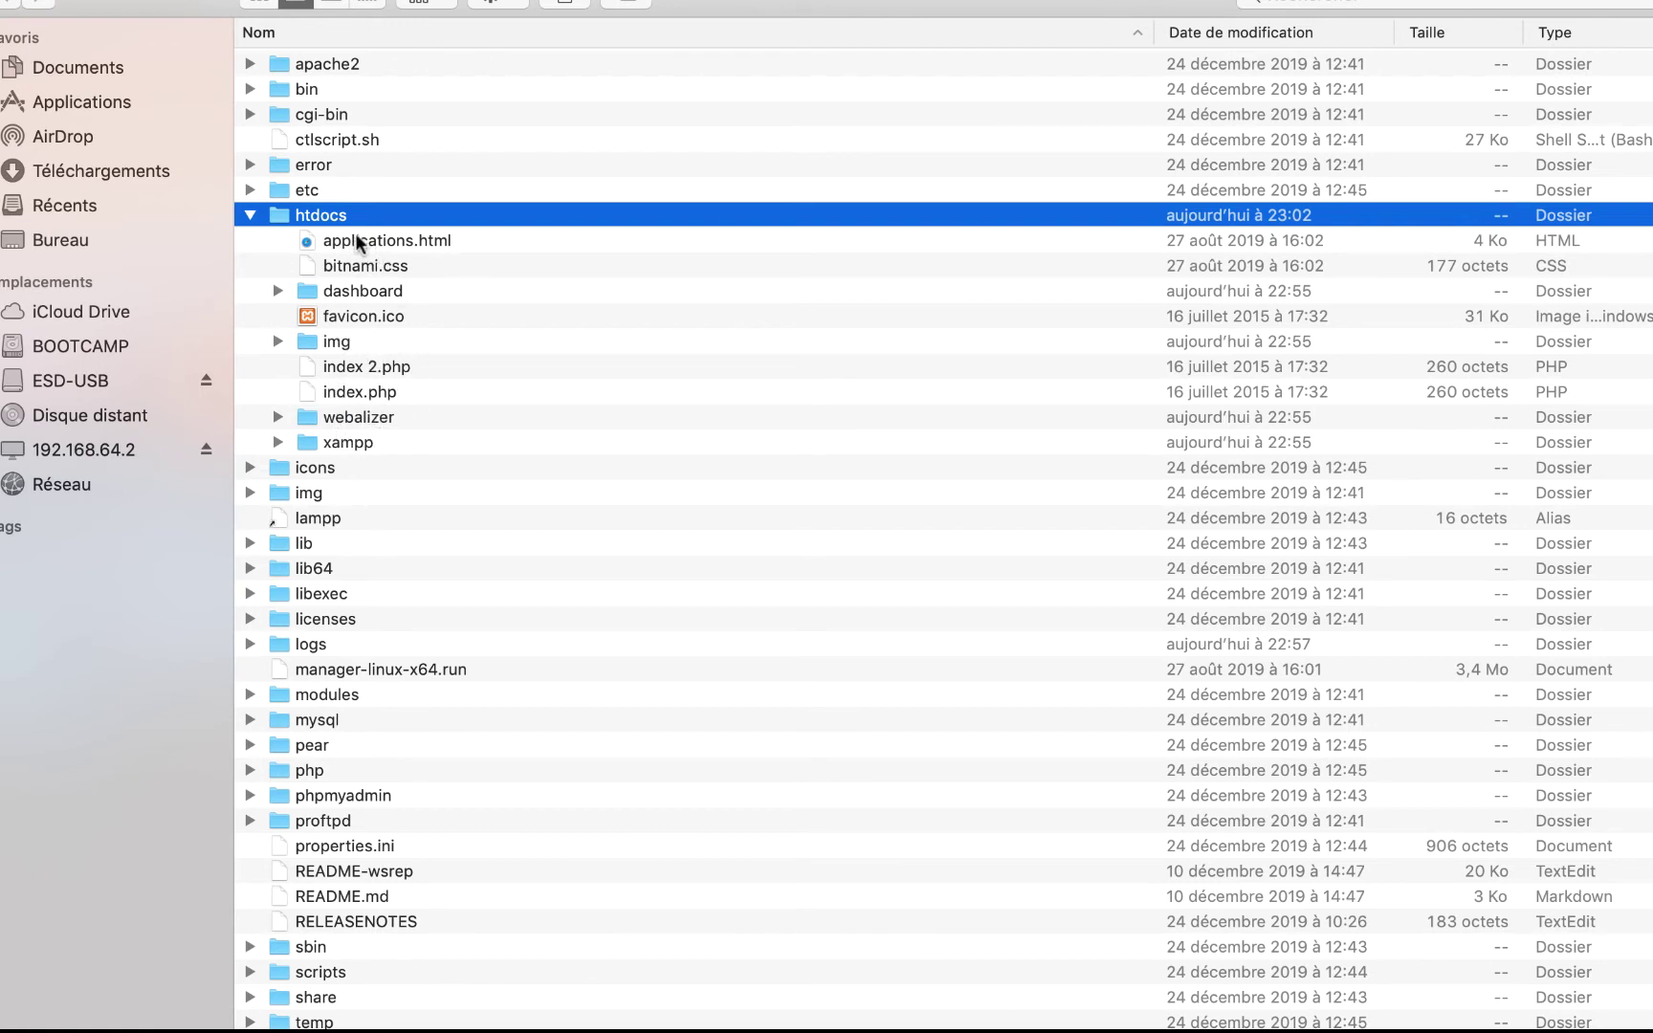
Permanently delete everything in htdocs except index.php: applications.html, bitnami.css, dashboard, favicon.ico, img, index 2.php, webalizer and xampp
click(356, 245)
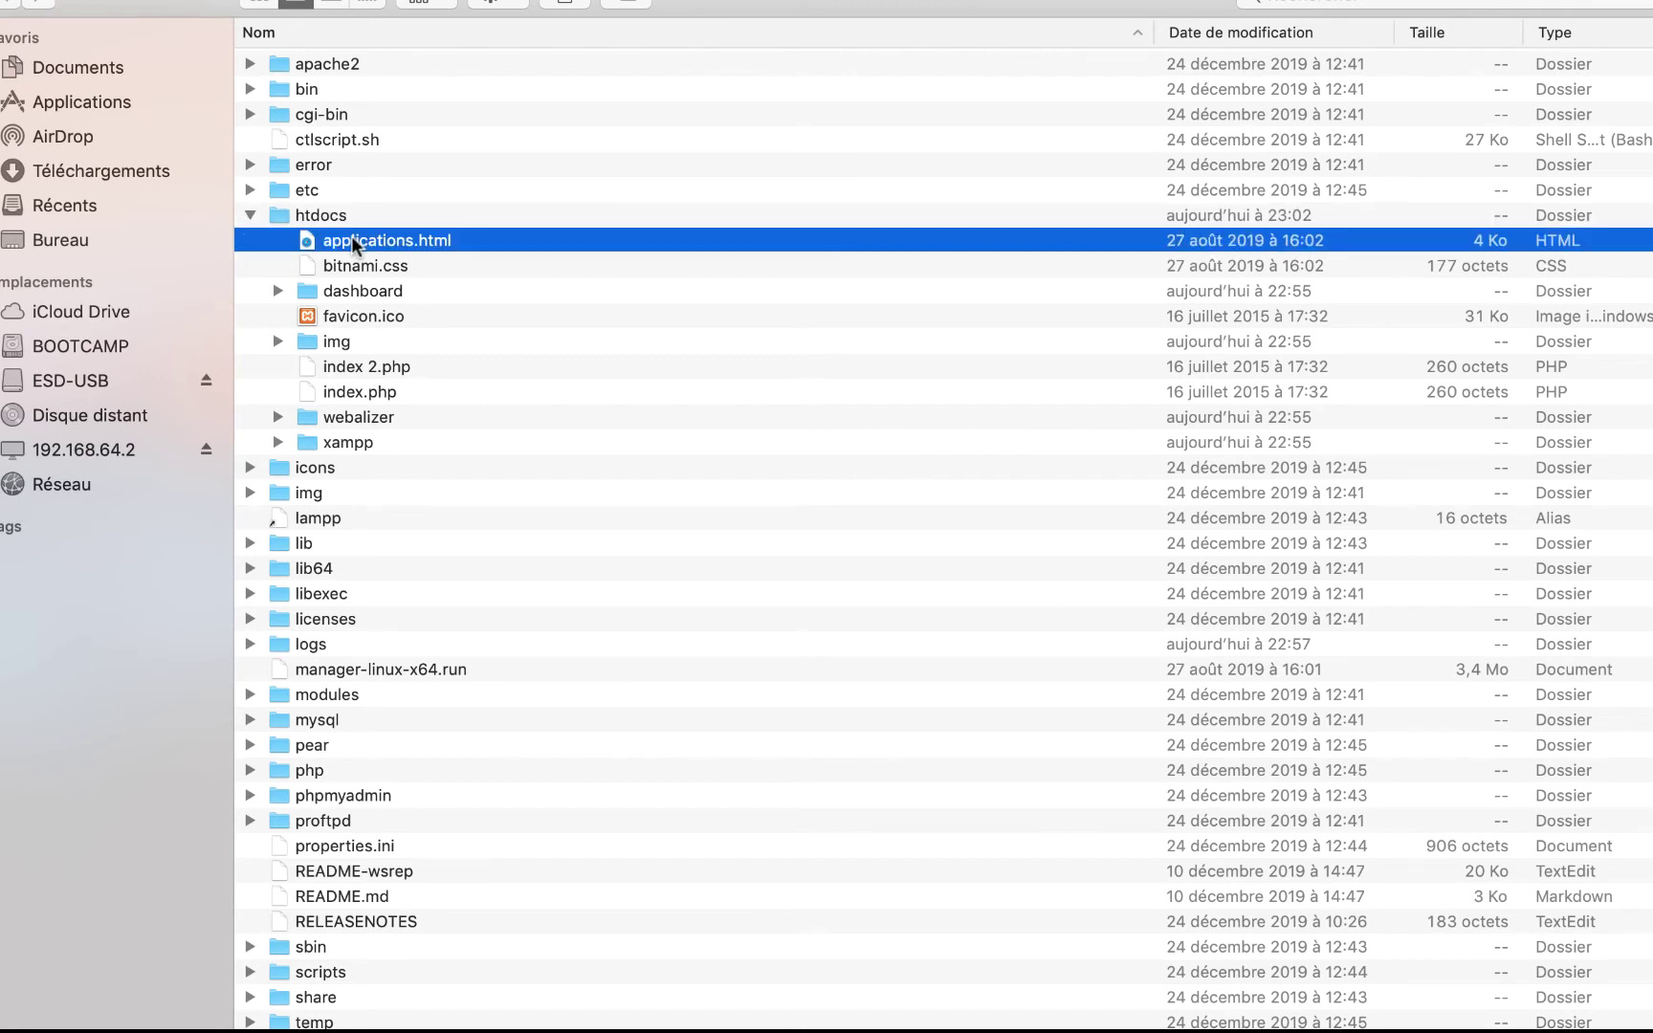
shift+click(361, 271)
shift+click(367, 295)
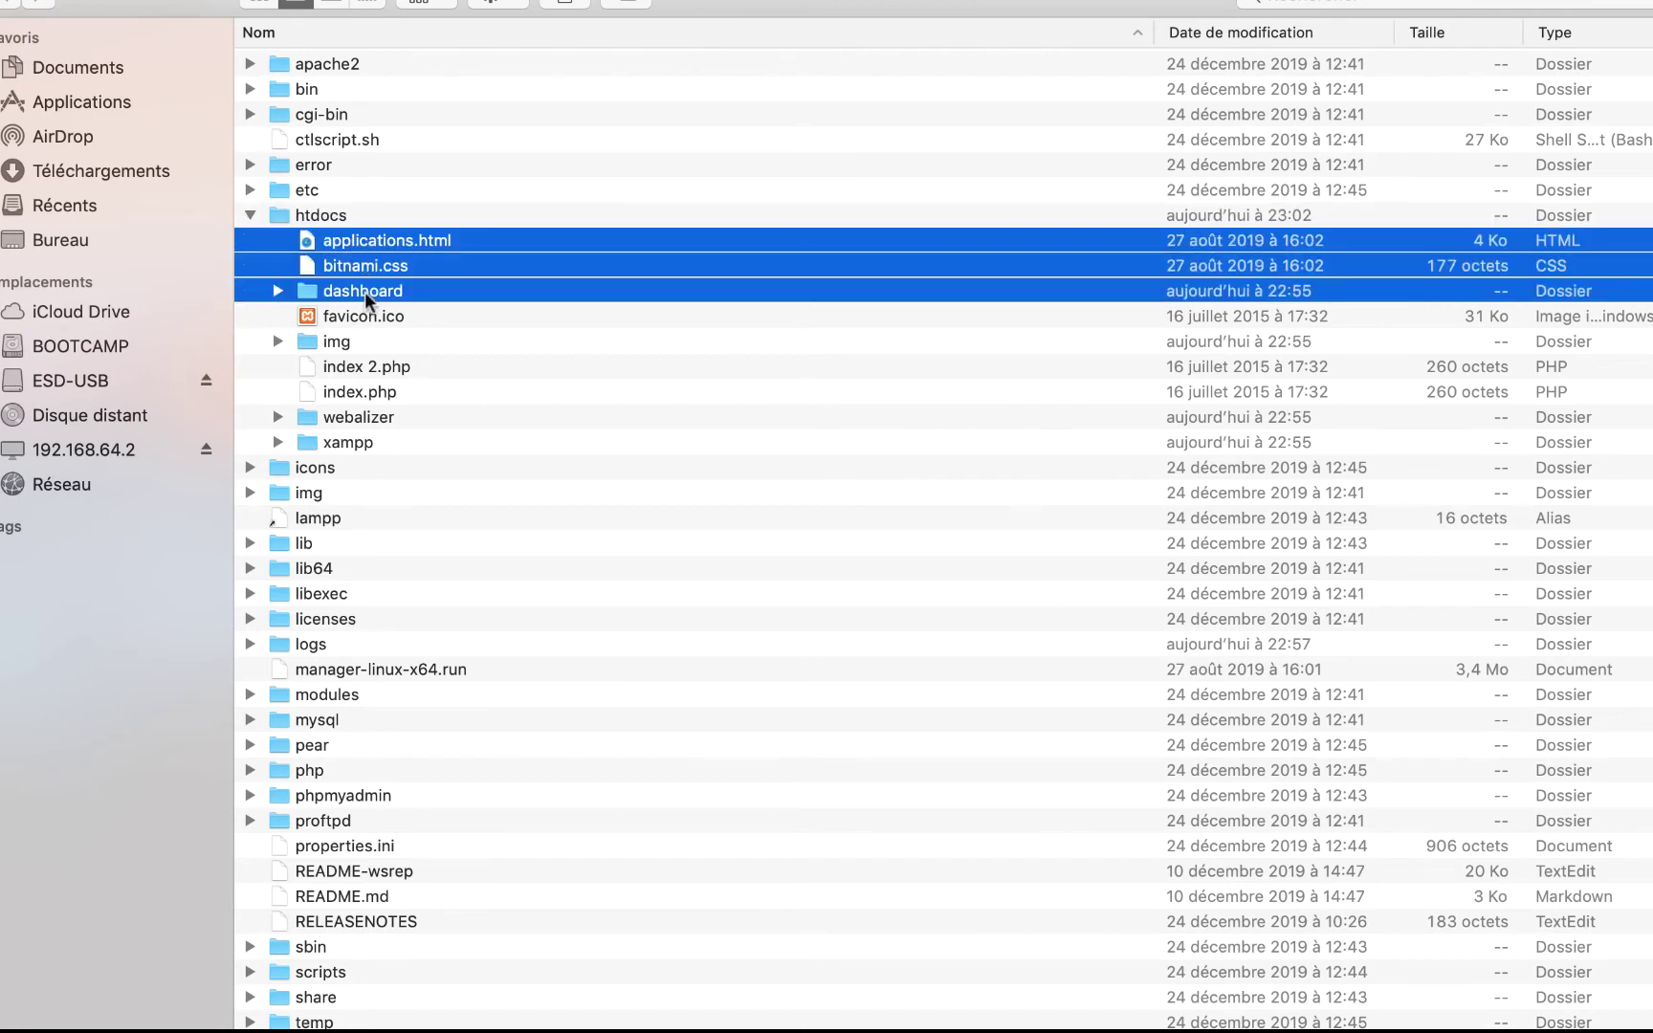
shift+click(363, 320)
shift+click(337, 342)
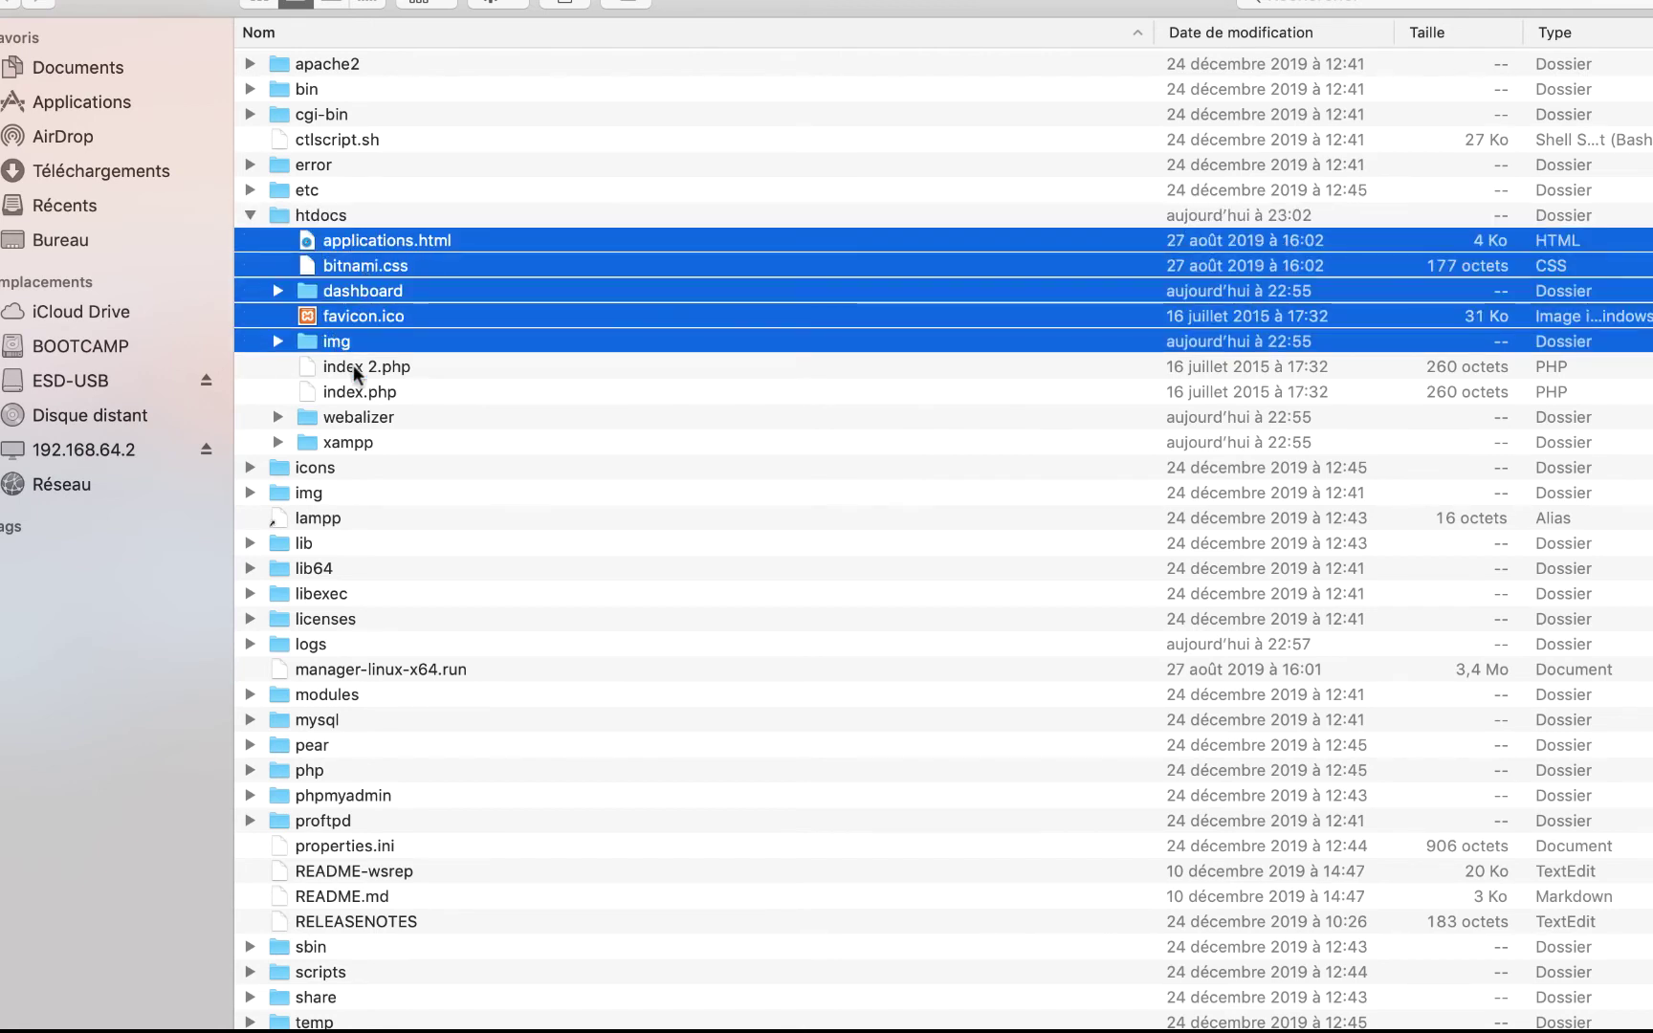
shift+click(355, 367)
super+click(354, 415)
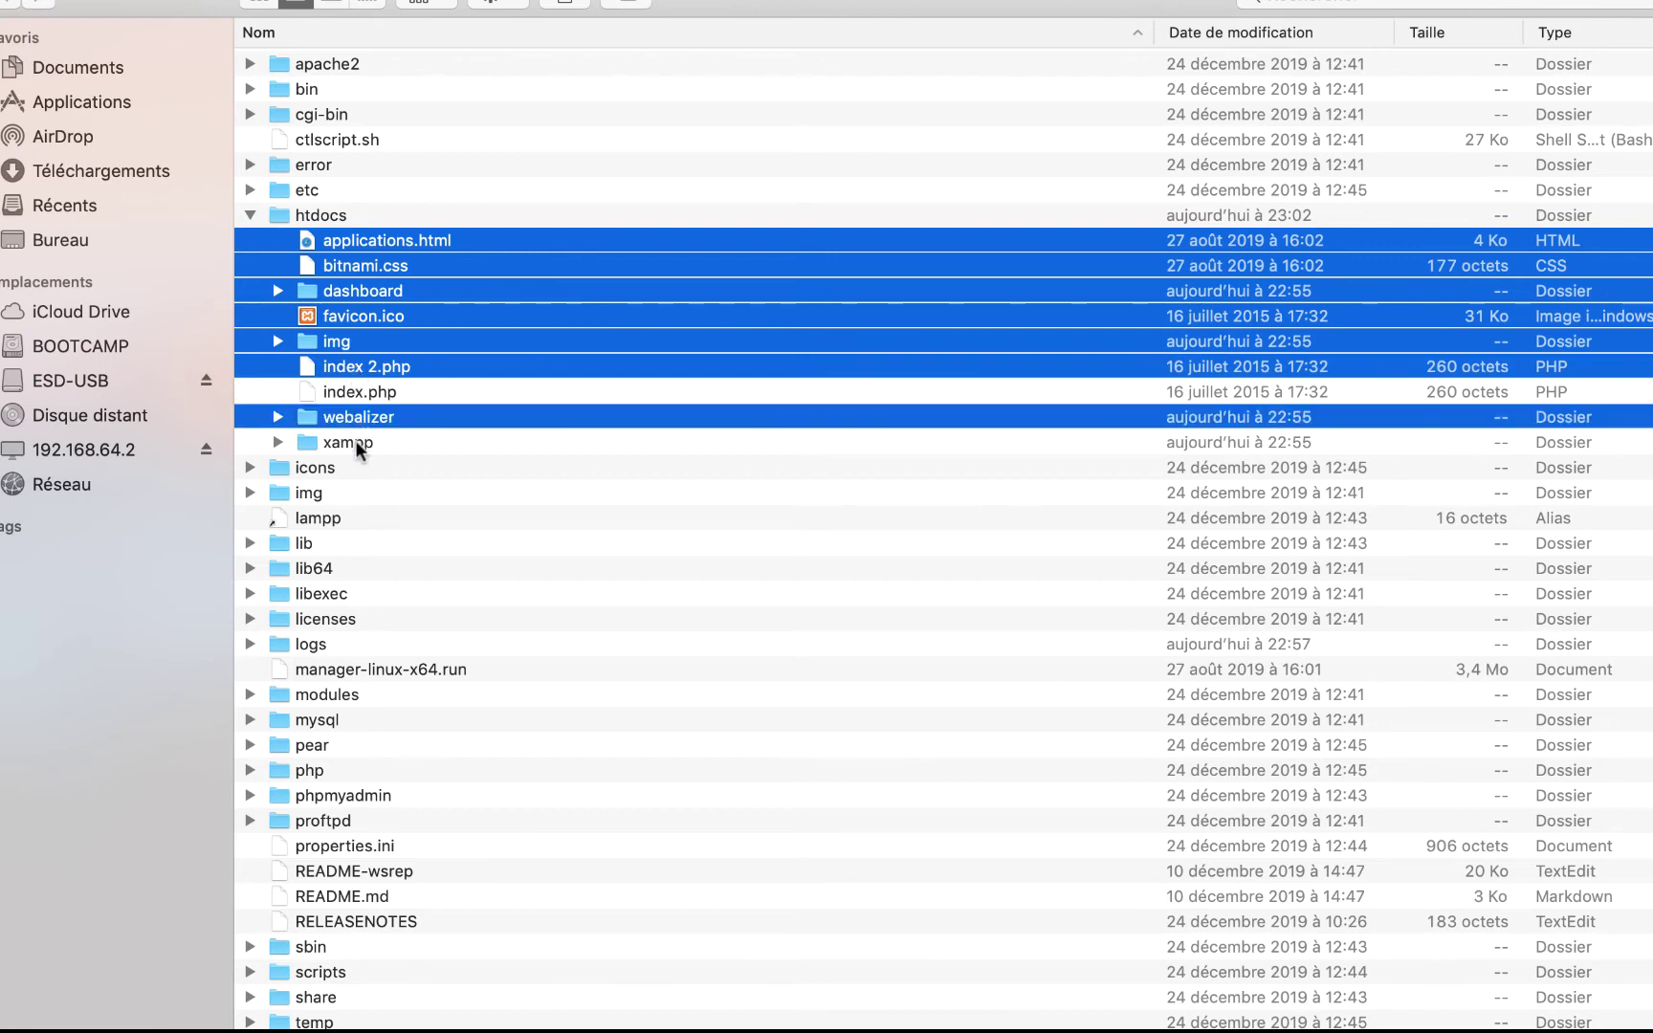
super+click(355, 440)
key(alt+super+BackSpace)
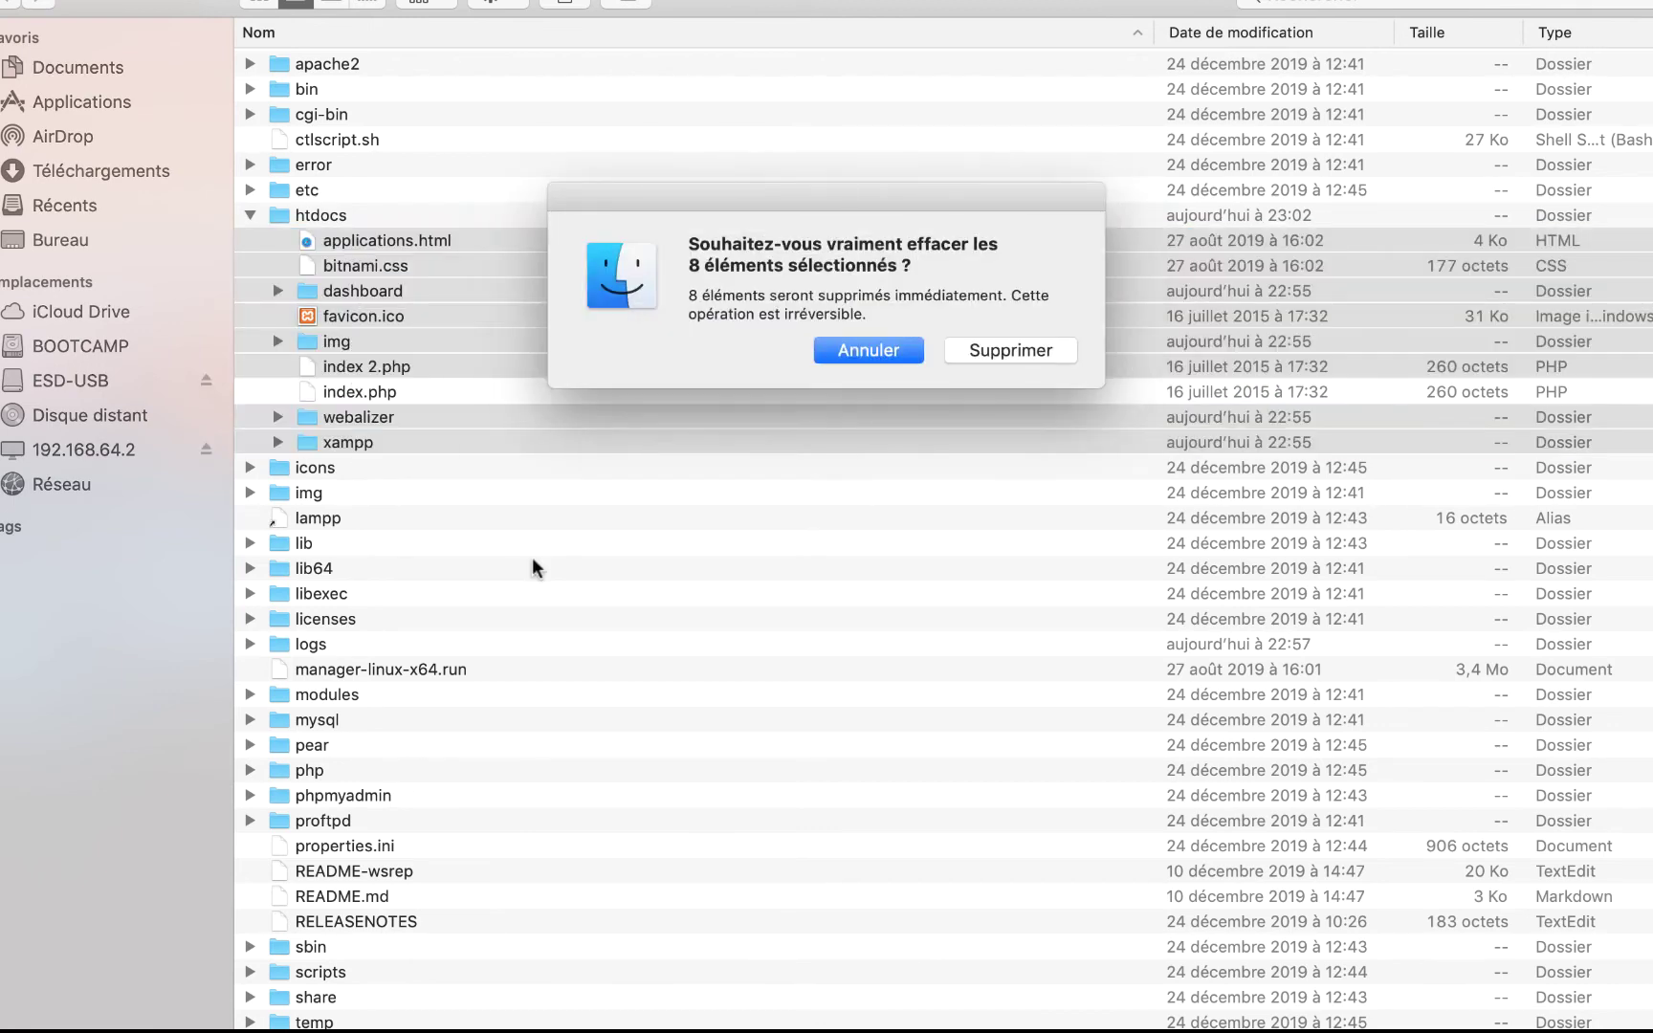
click(1038, 353)
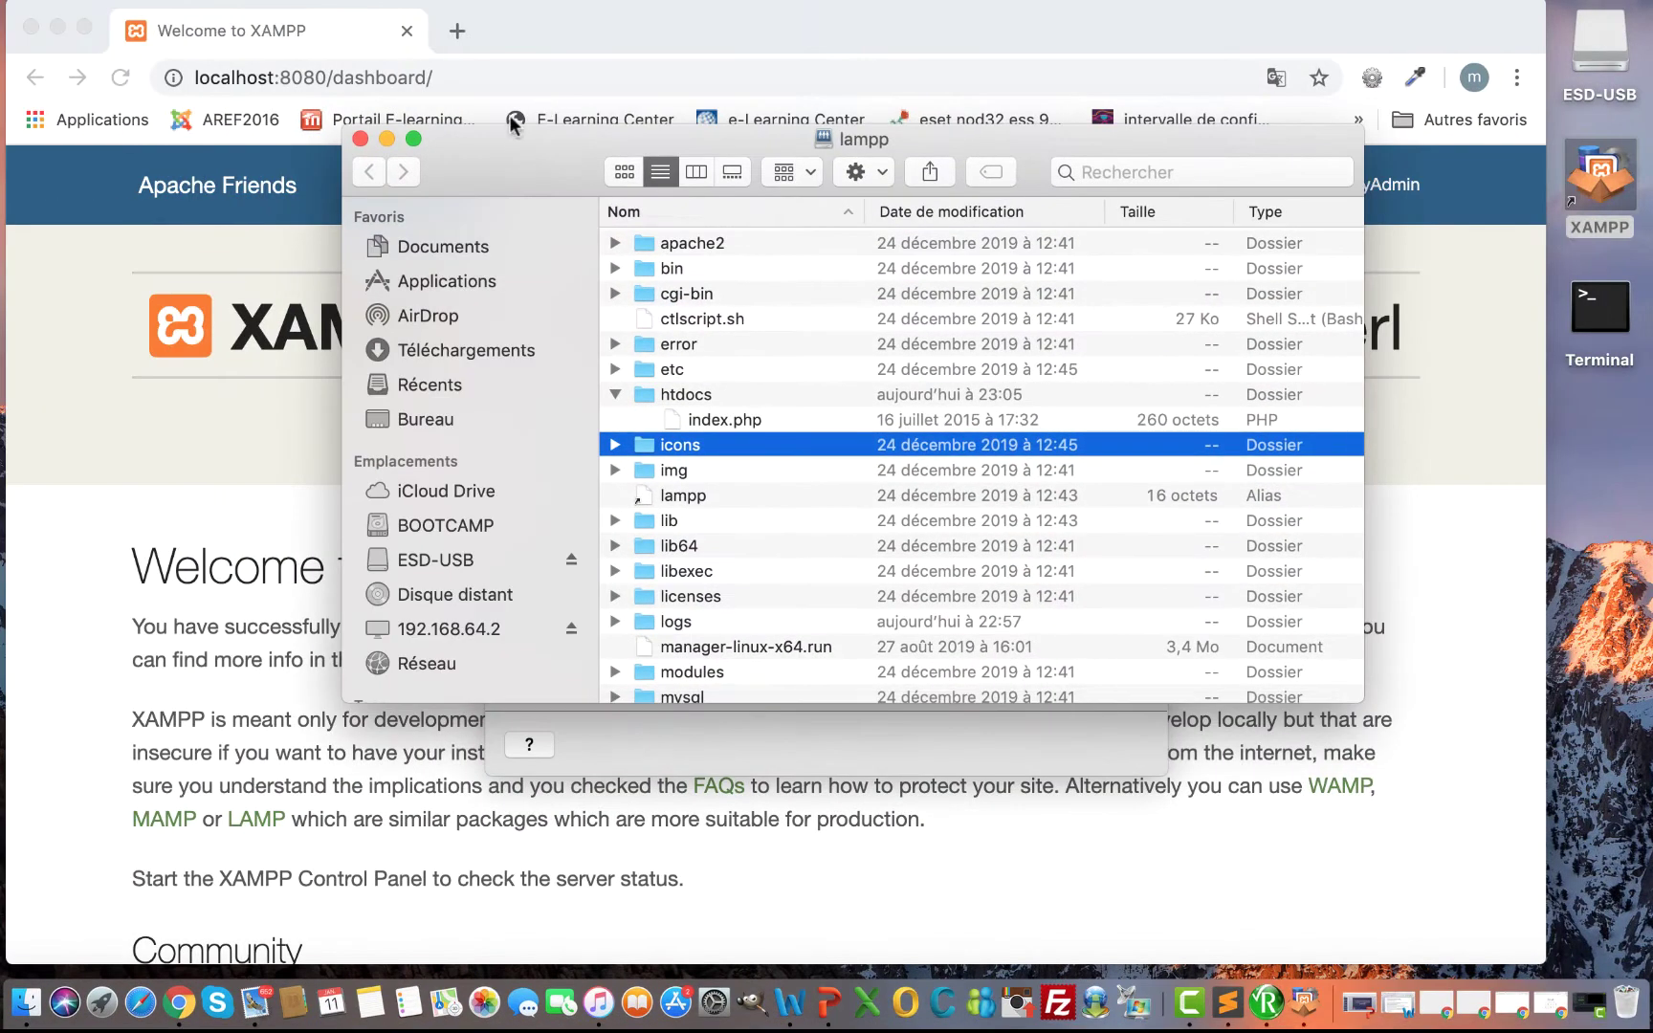
Put the lampp and XAMPP windows away and search Google for "brackets editor" in a new Chrome tab
click(238, 83)
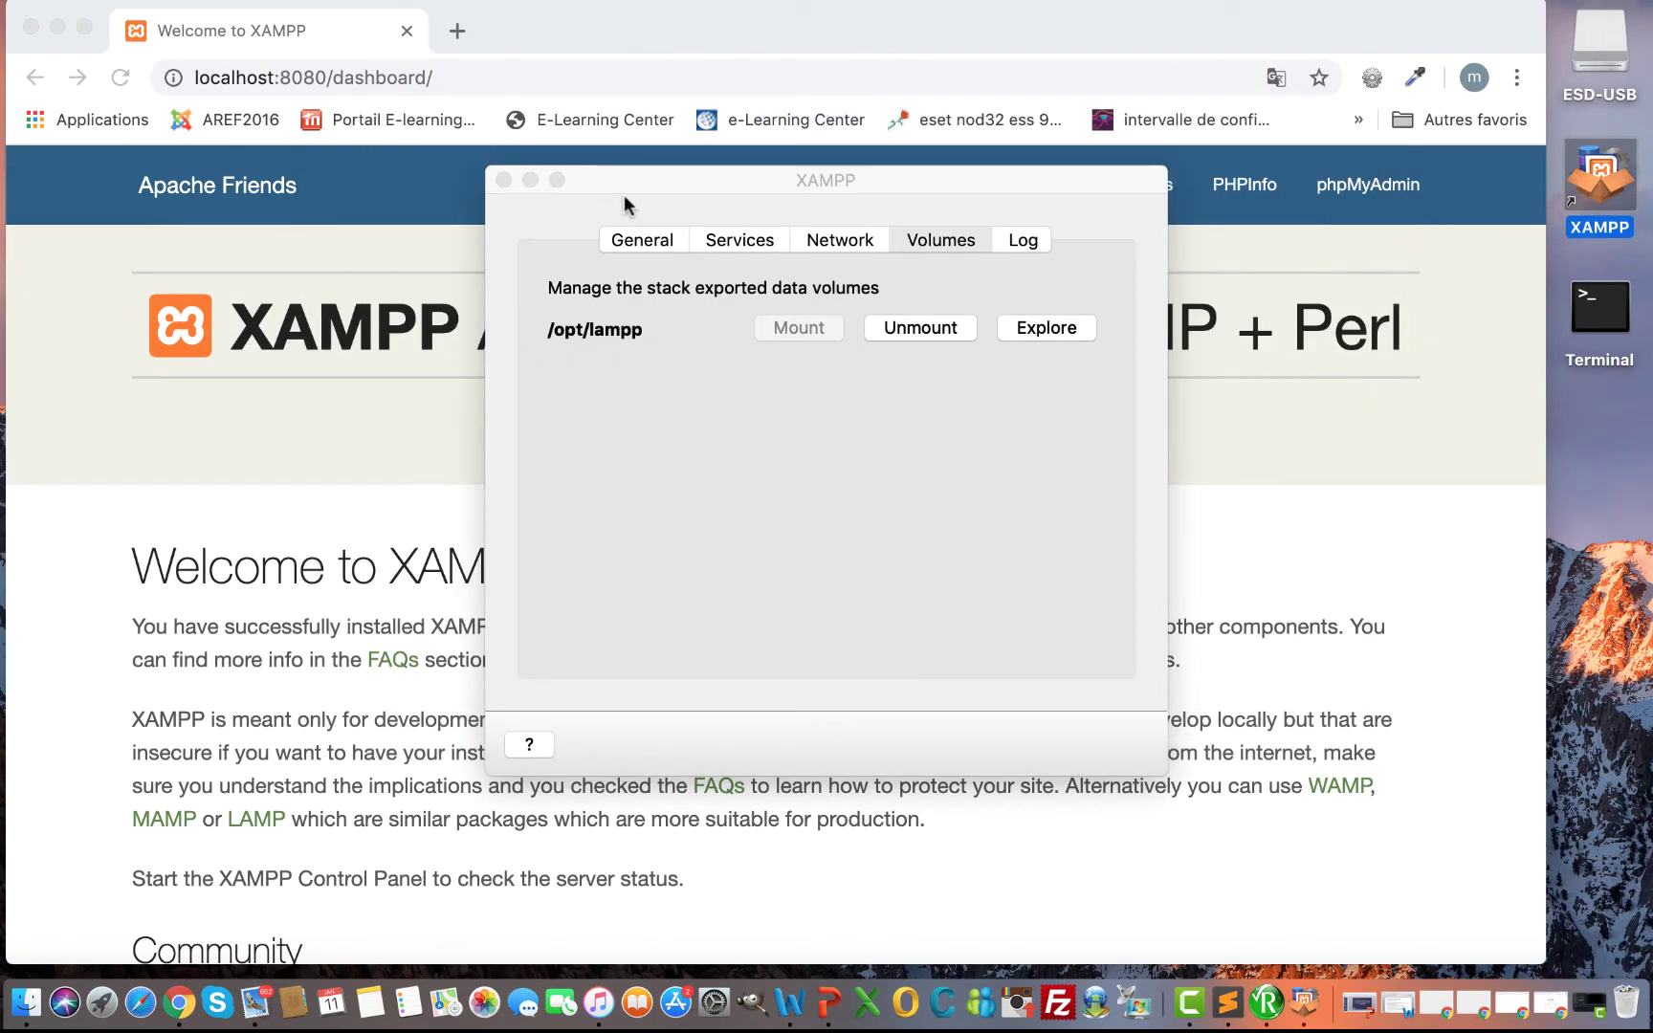
click(528, 181)
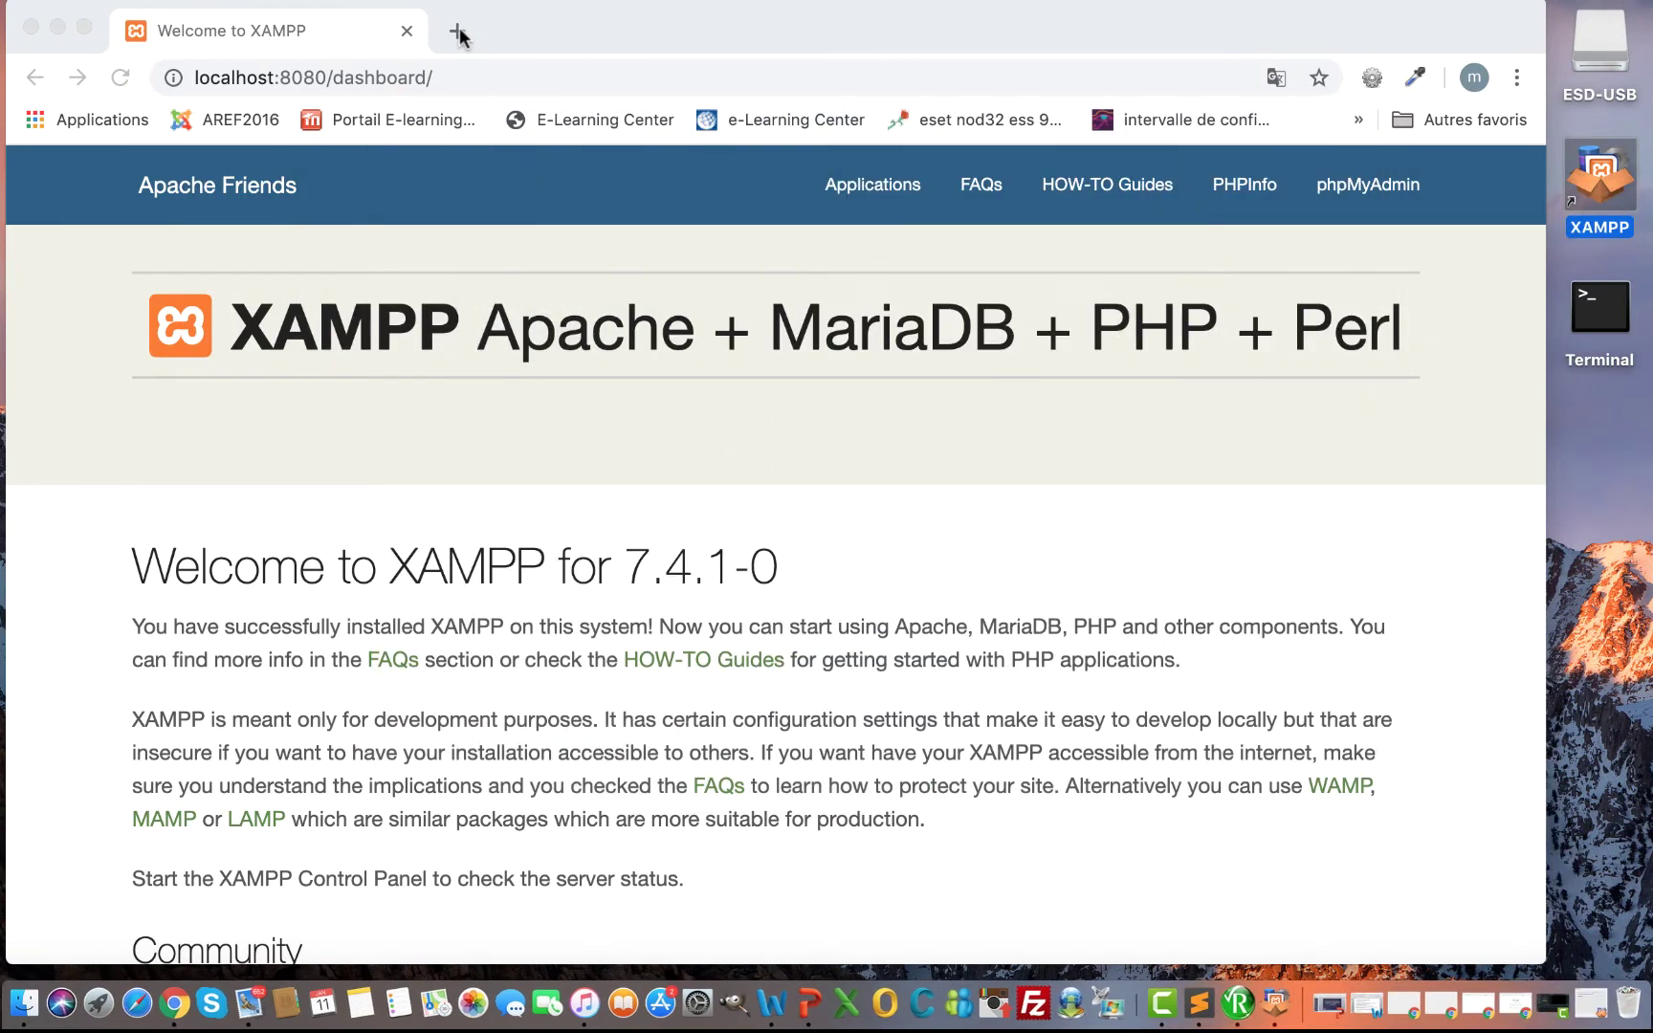
click(458, 31)
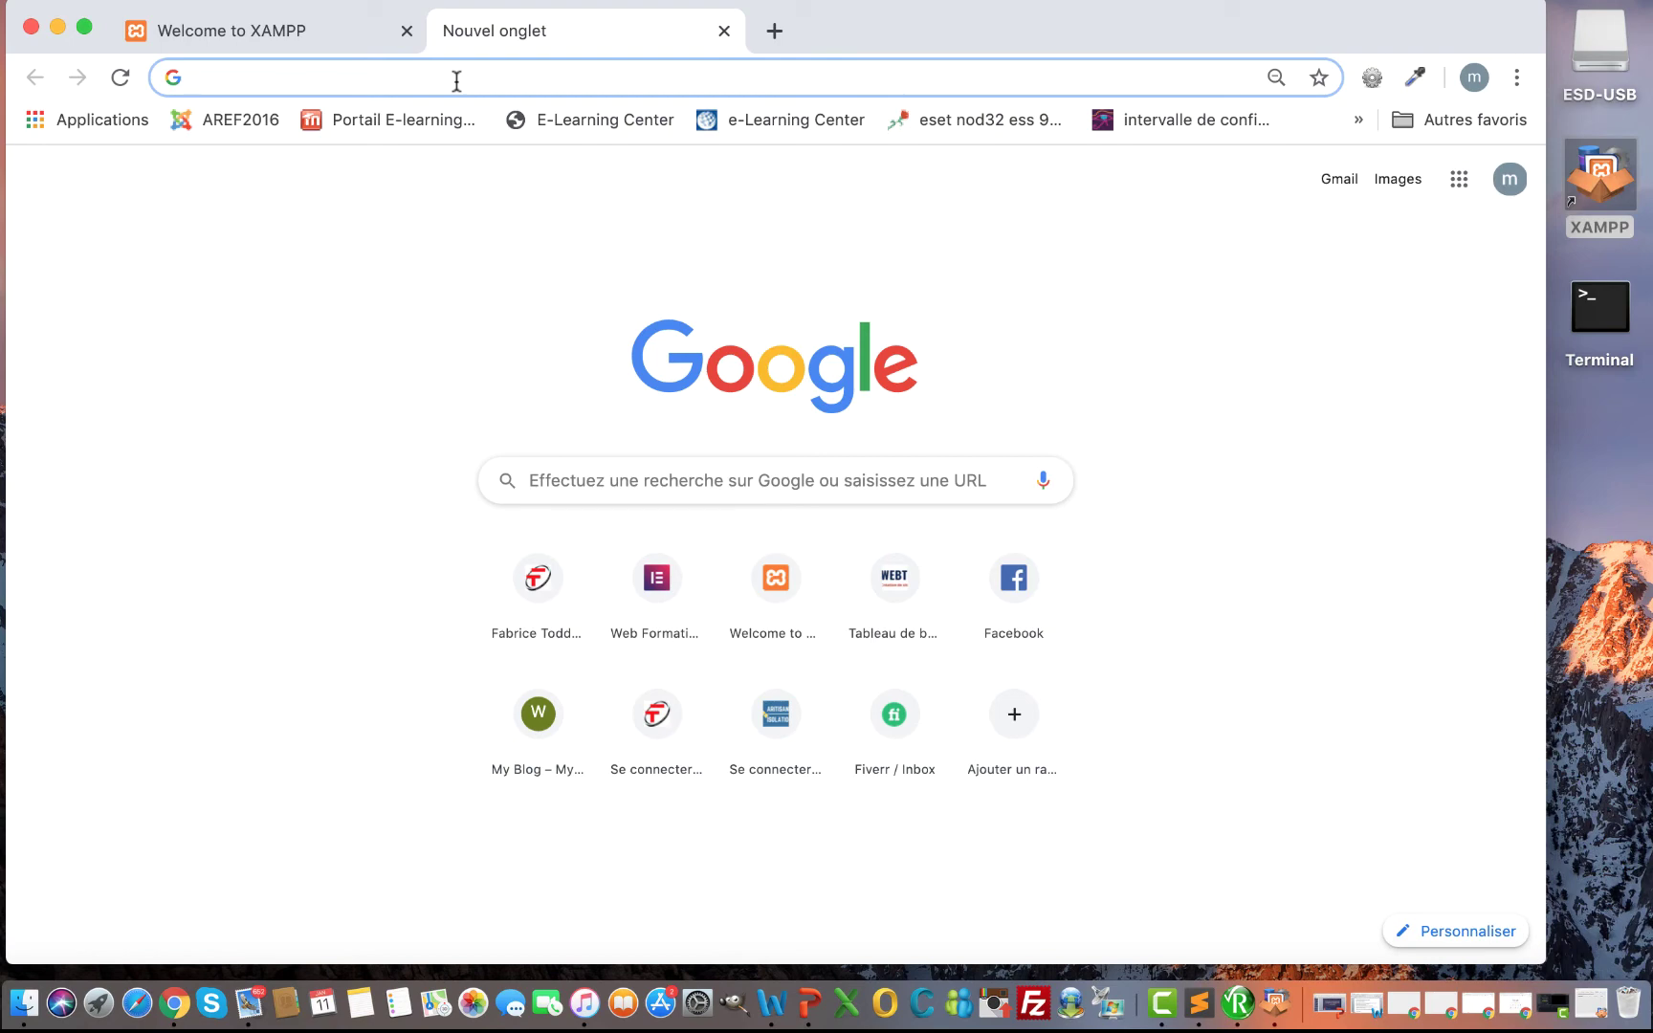
text(brackets editor)
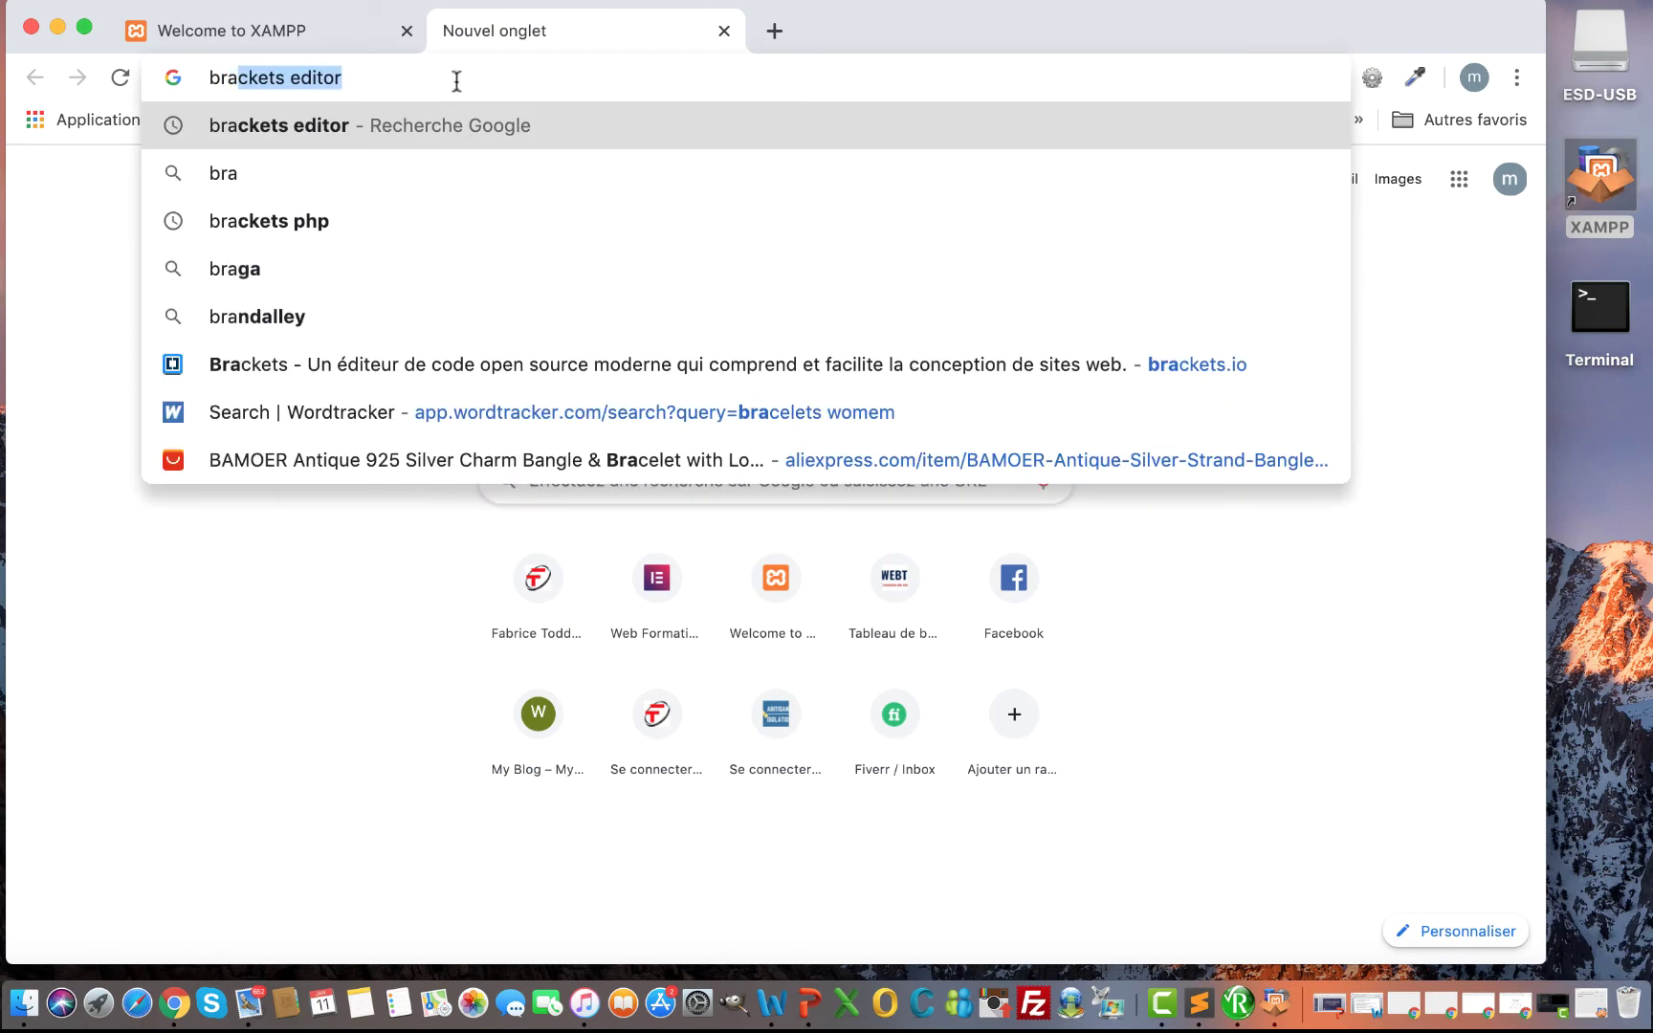
key(Return)
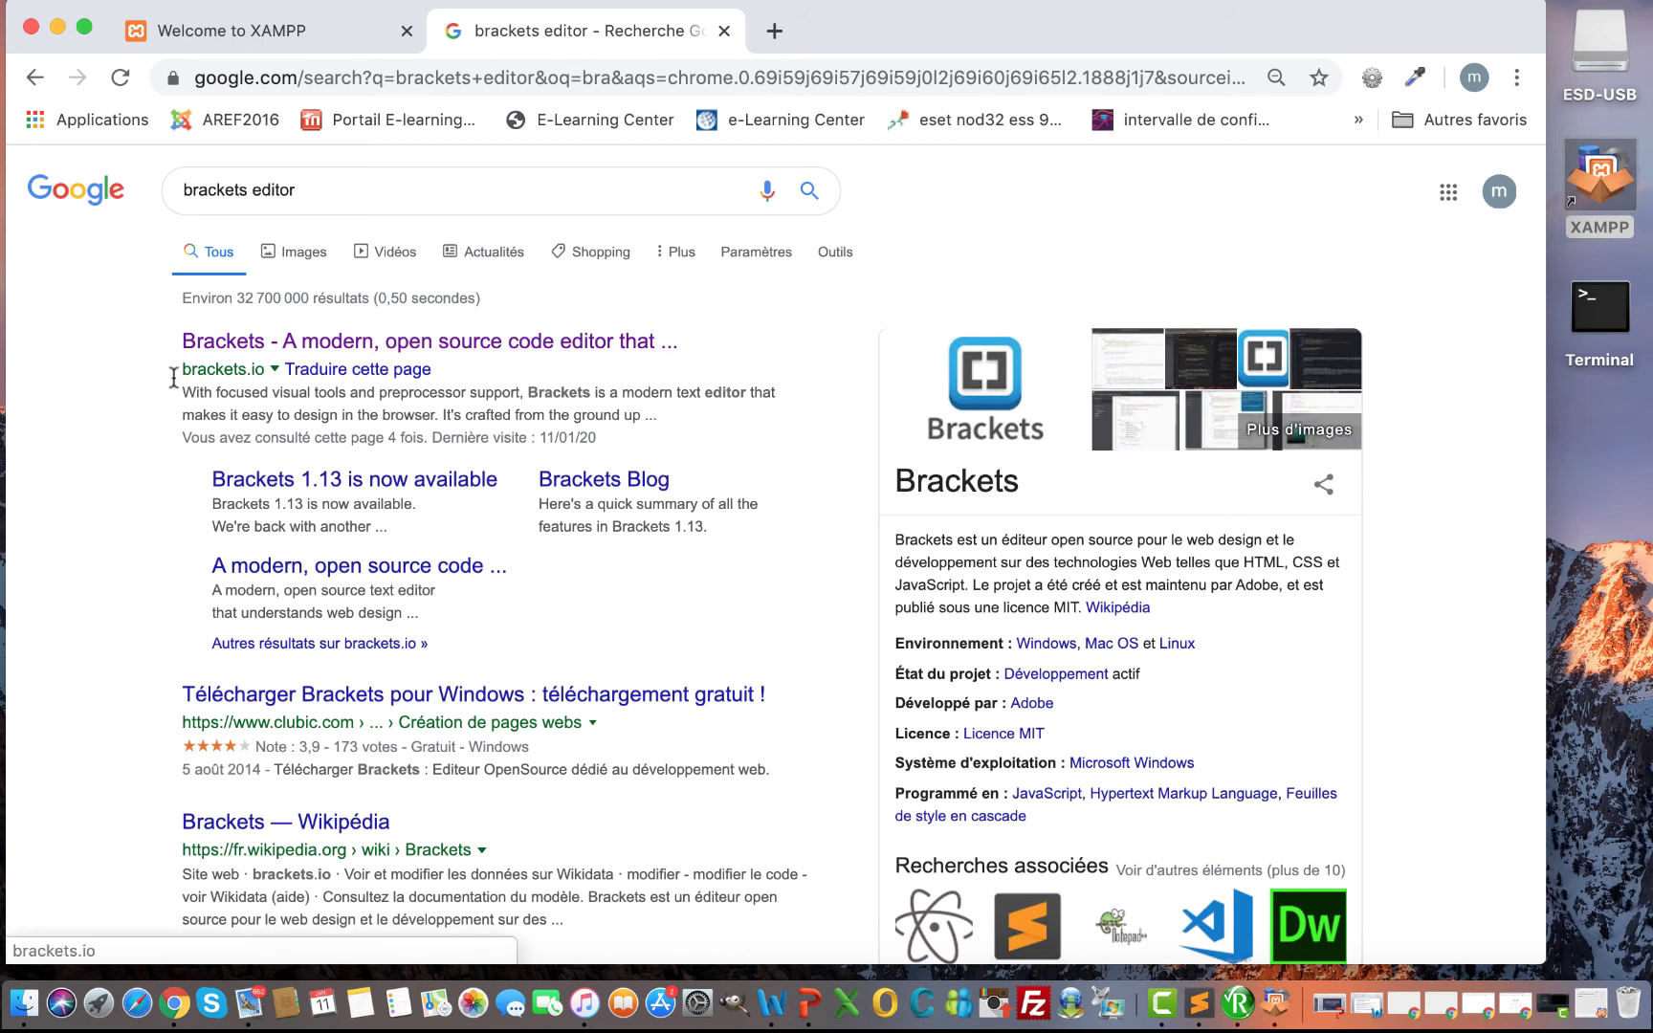
Go to brackets.io from the search results, download Brackets 1.14.1, and open the downloaded disk image
click(359, 342)
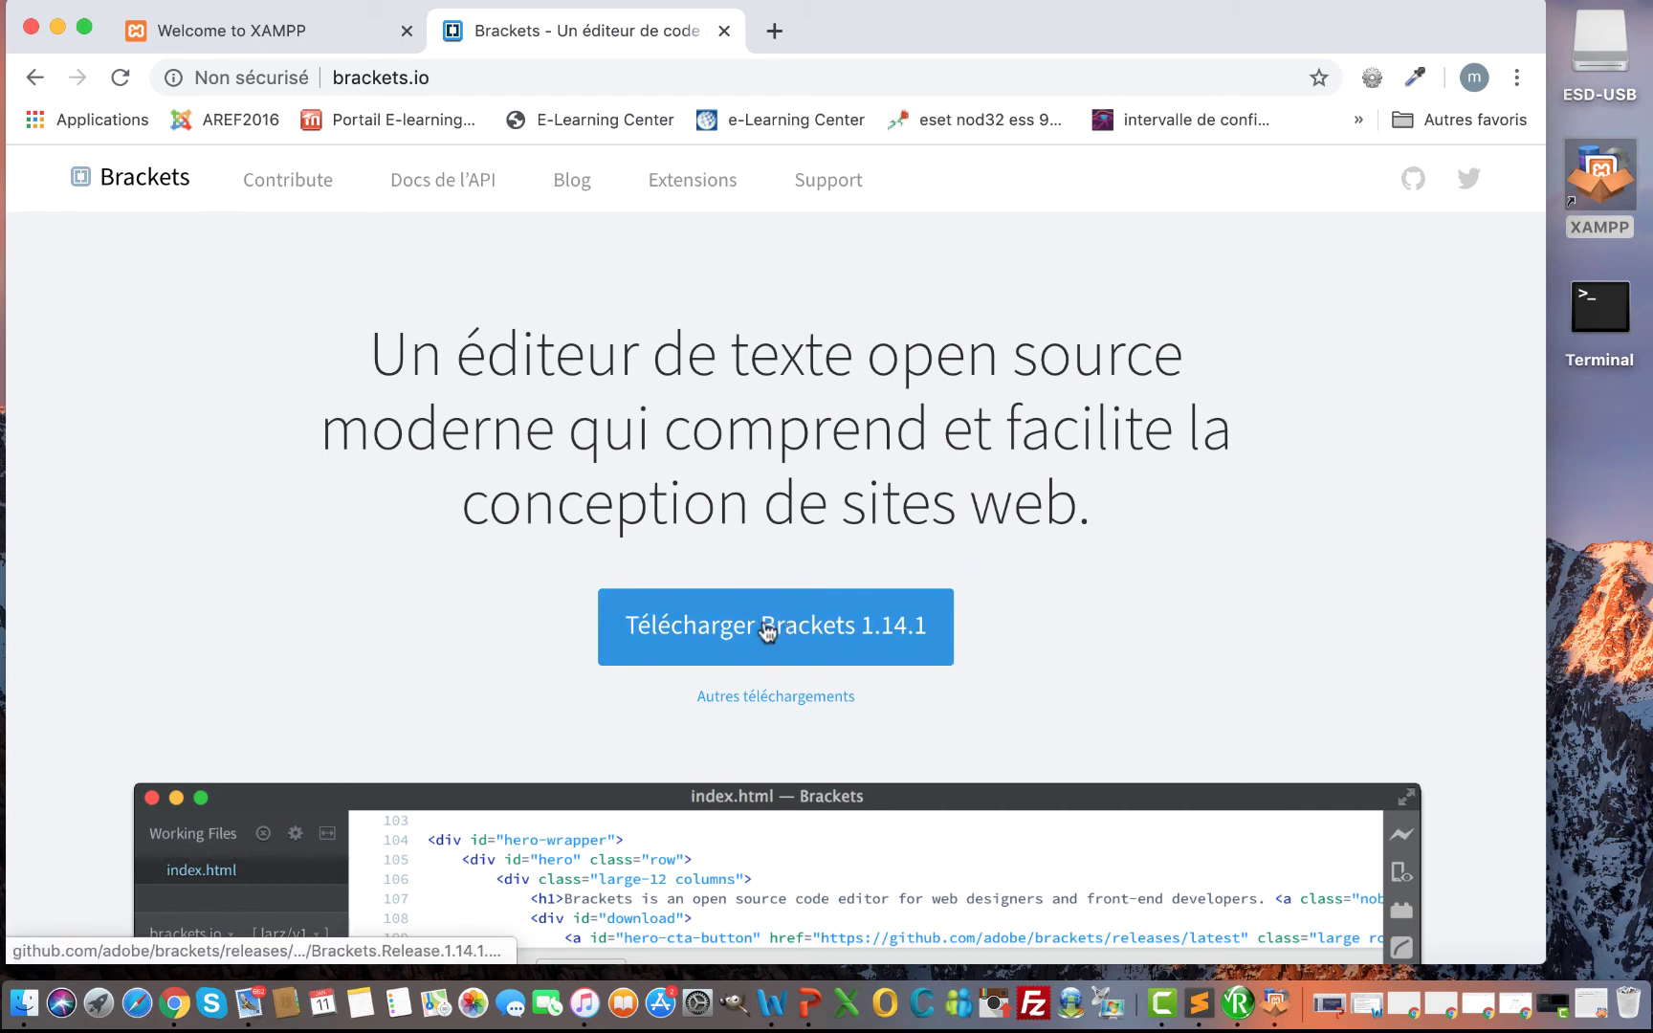
click(768, 631)
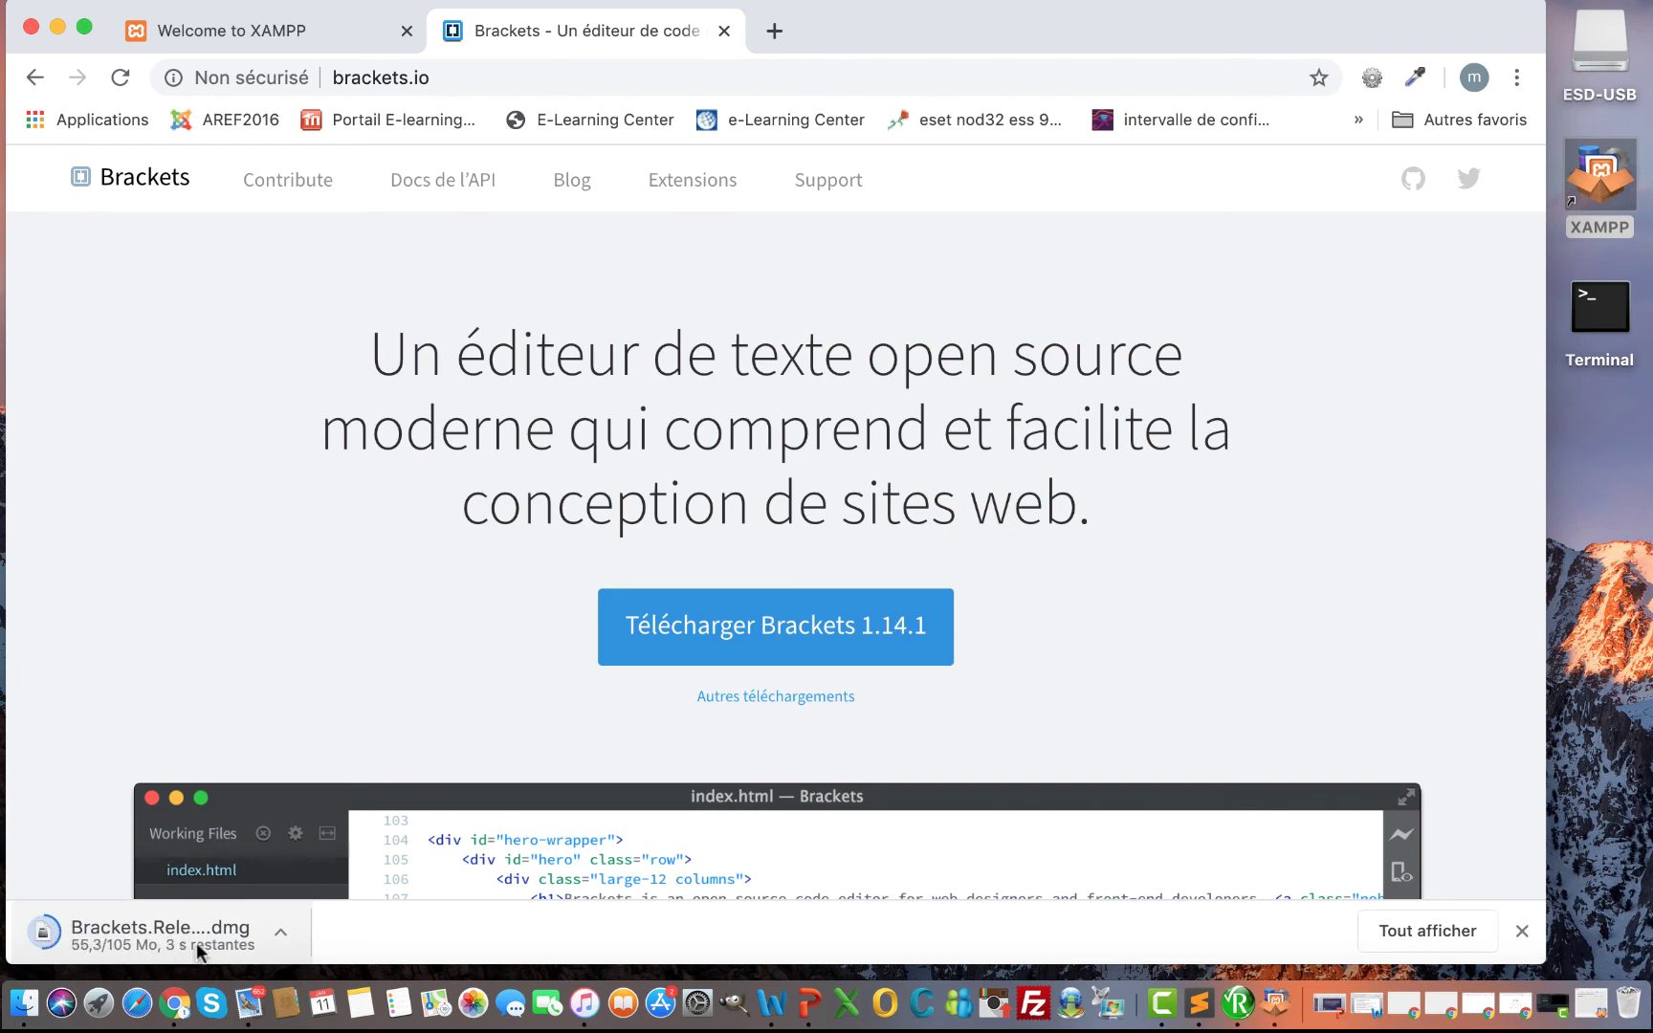
click(178, 936)
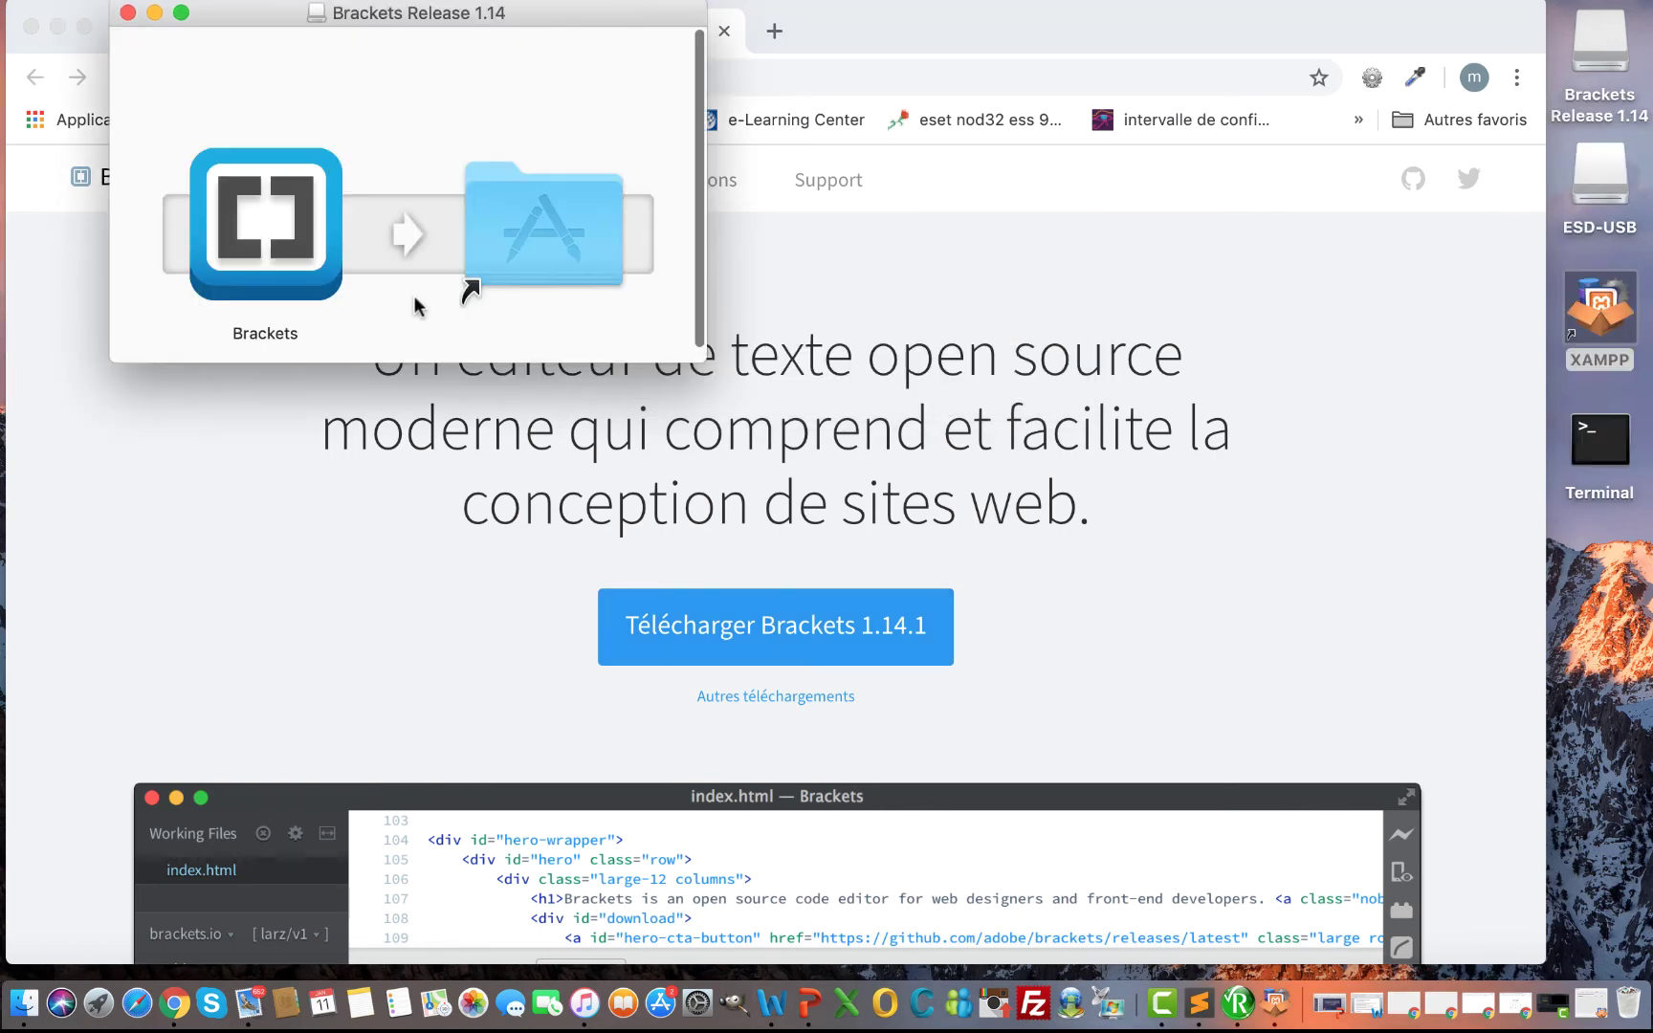
Install Brackets by copying it into the Applications folder, and close the installer and browser windows
click(256, 215)
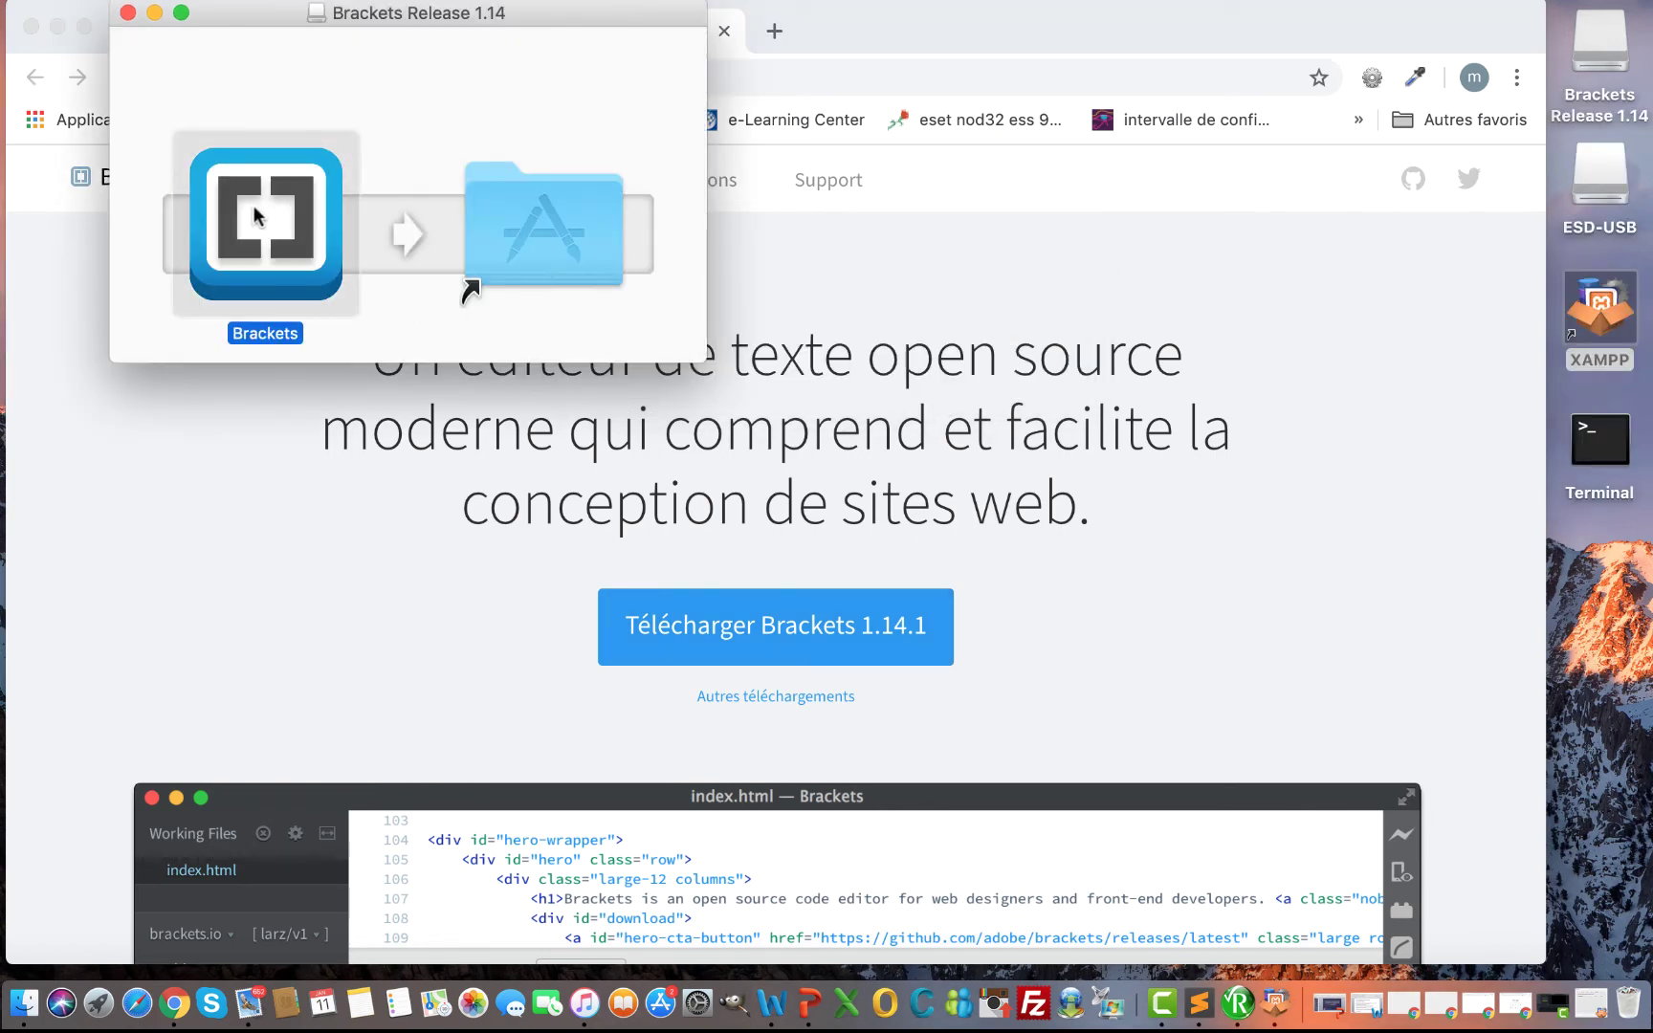
drag(256, 215, 534, 217)
click(128, 13)
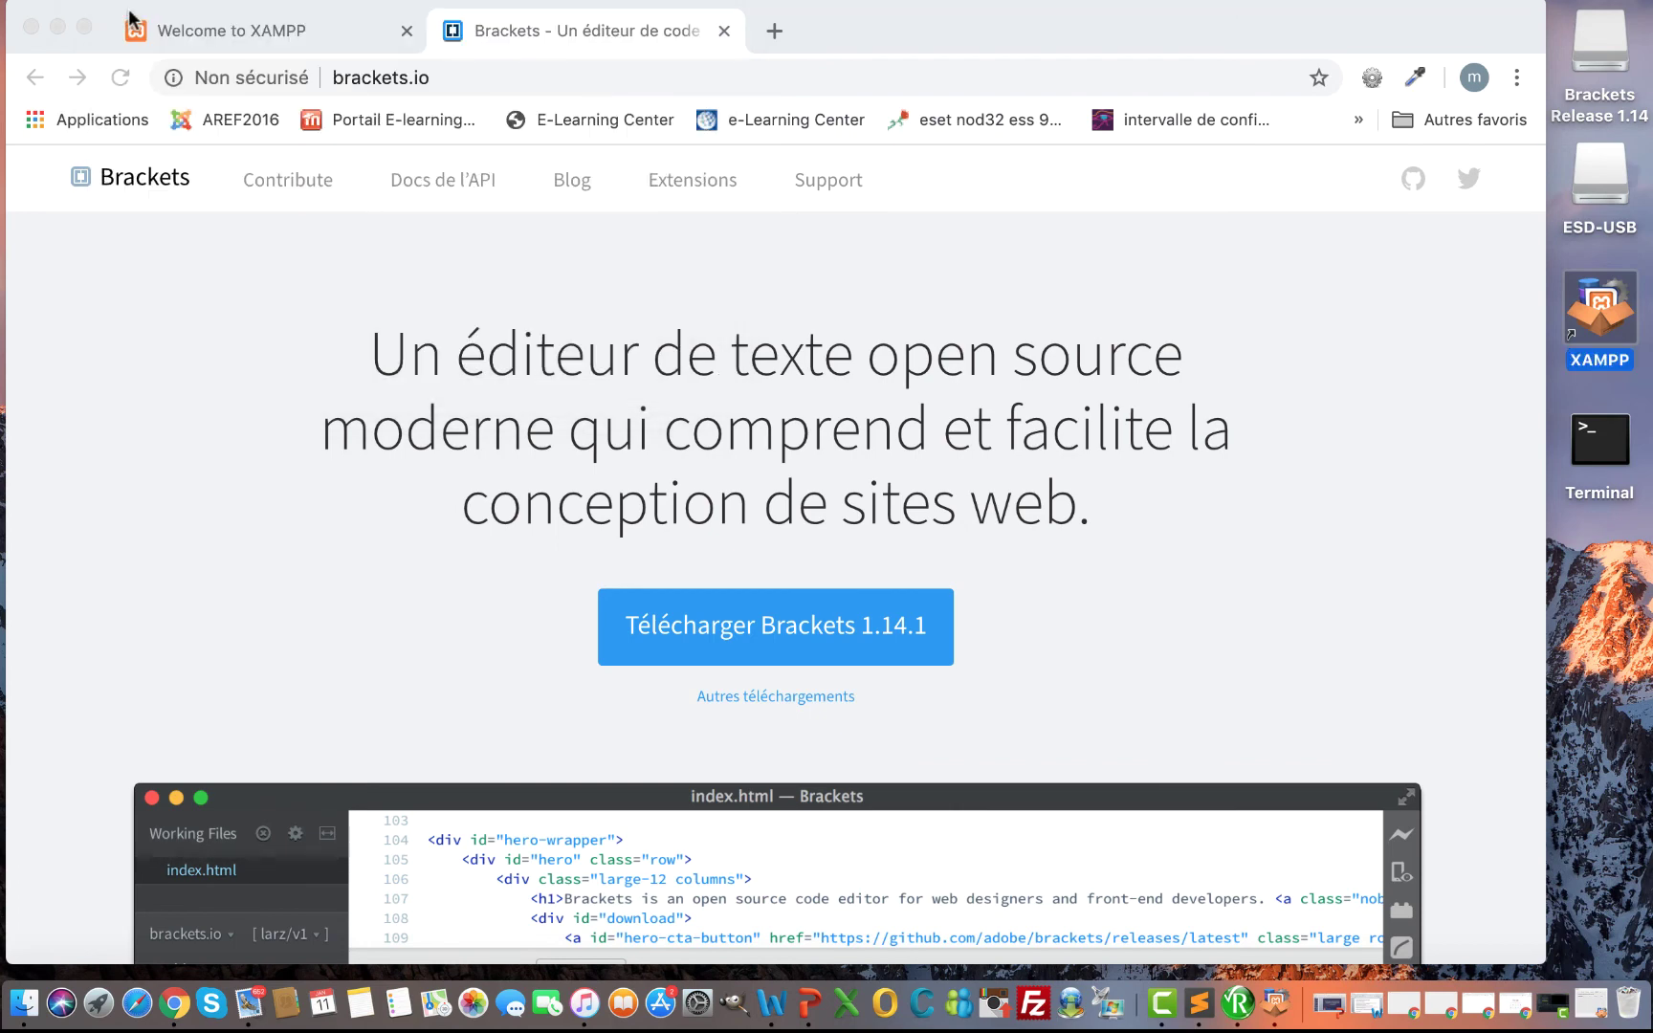
click(29, 26)
click(232, 528)
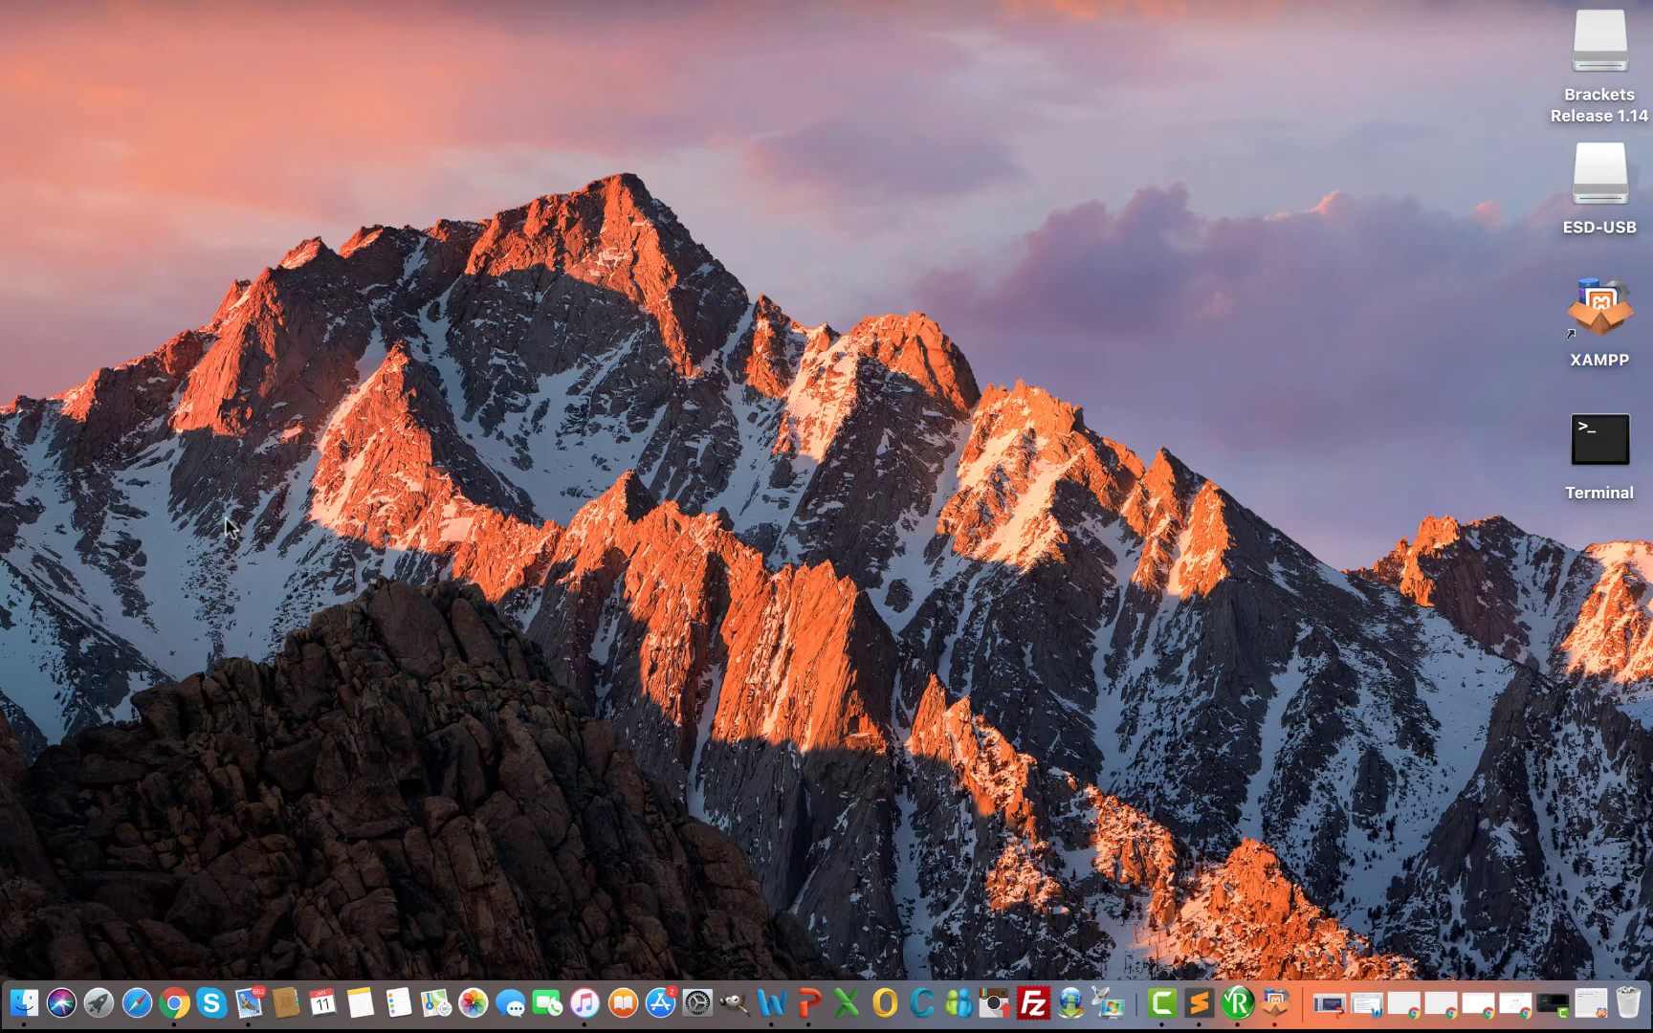
Create a desktop alias for Brackets from the Applications folder in Finder, and close the Finder window
click(21, 1017)
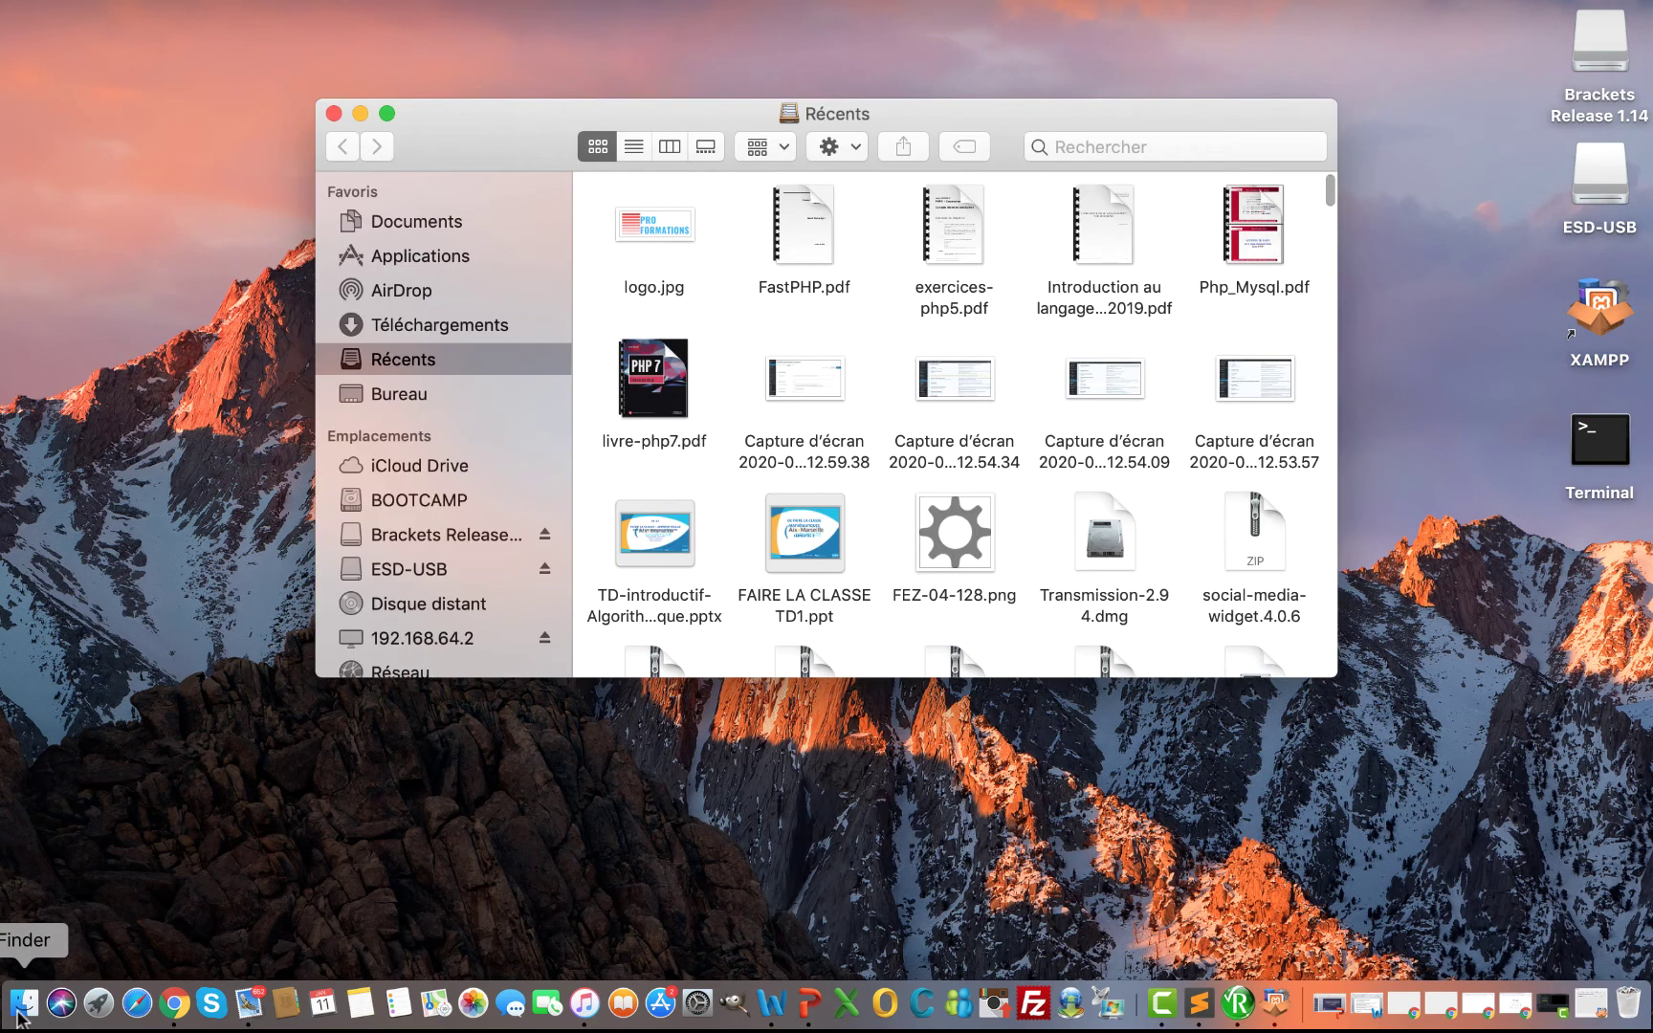
click(431, 257)
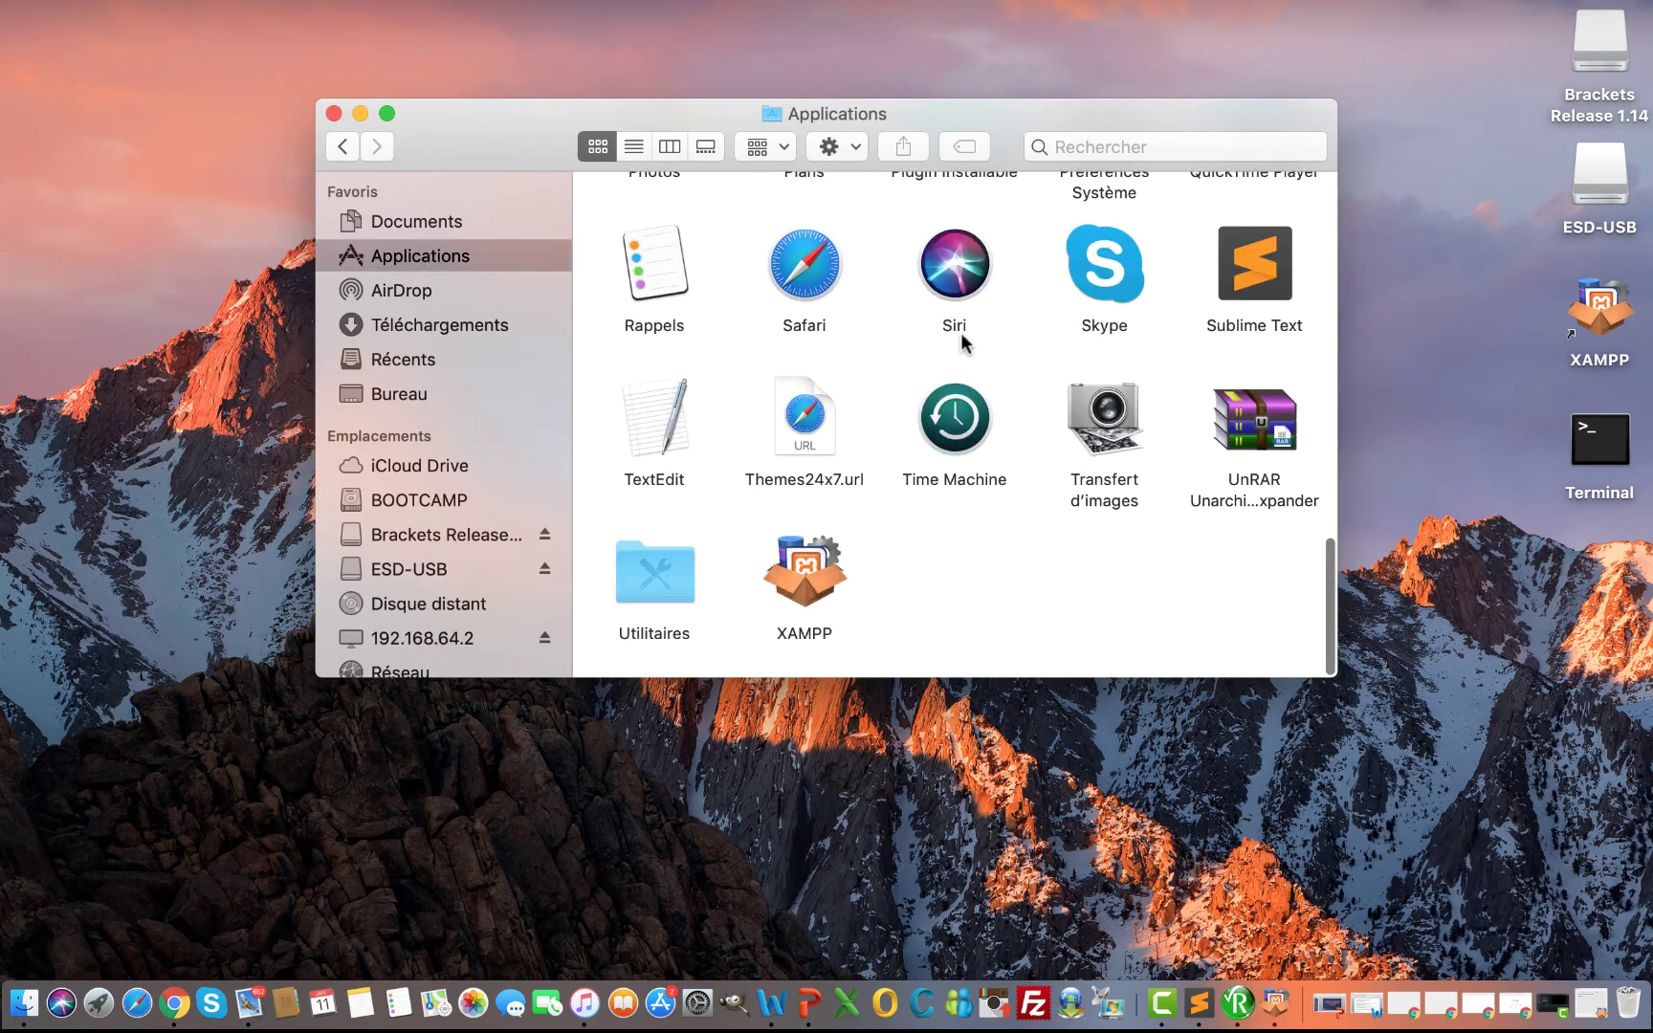
scroll(964, 343, up, 5)
scroll(963, 343, up, 10)
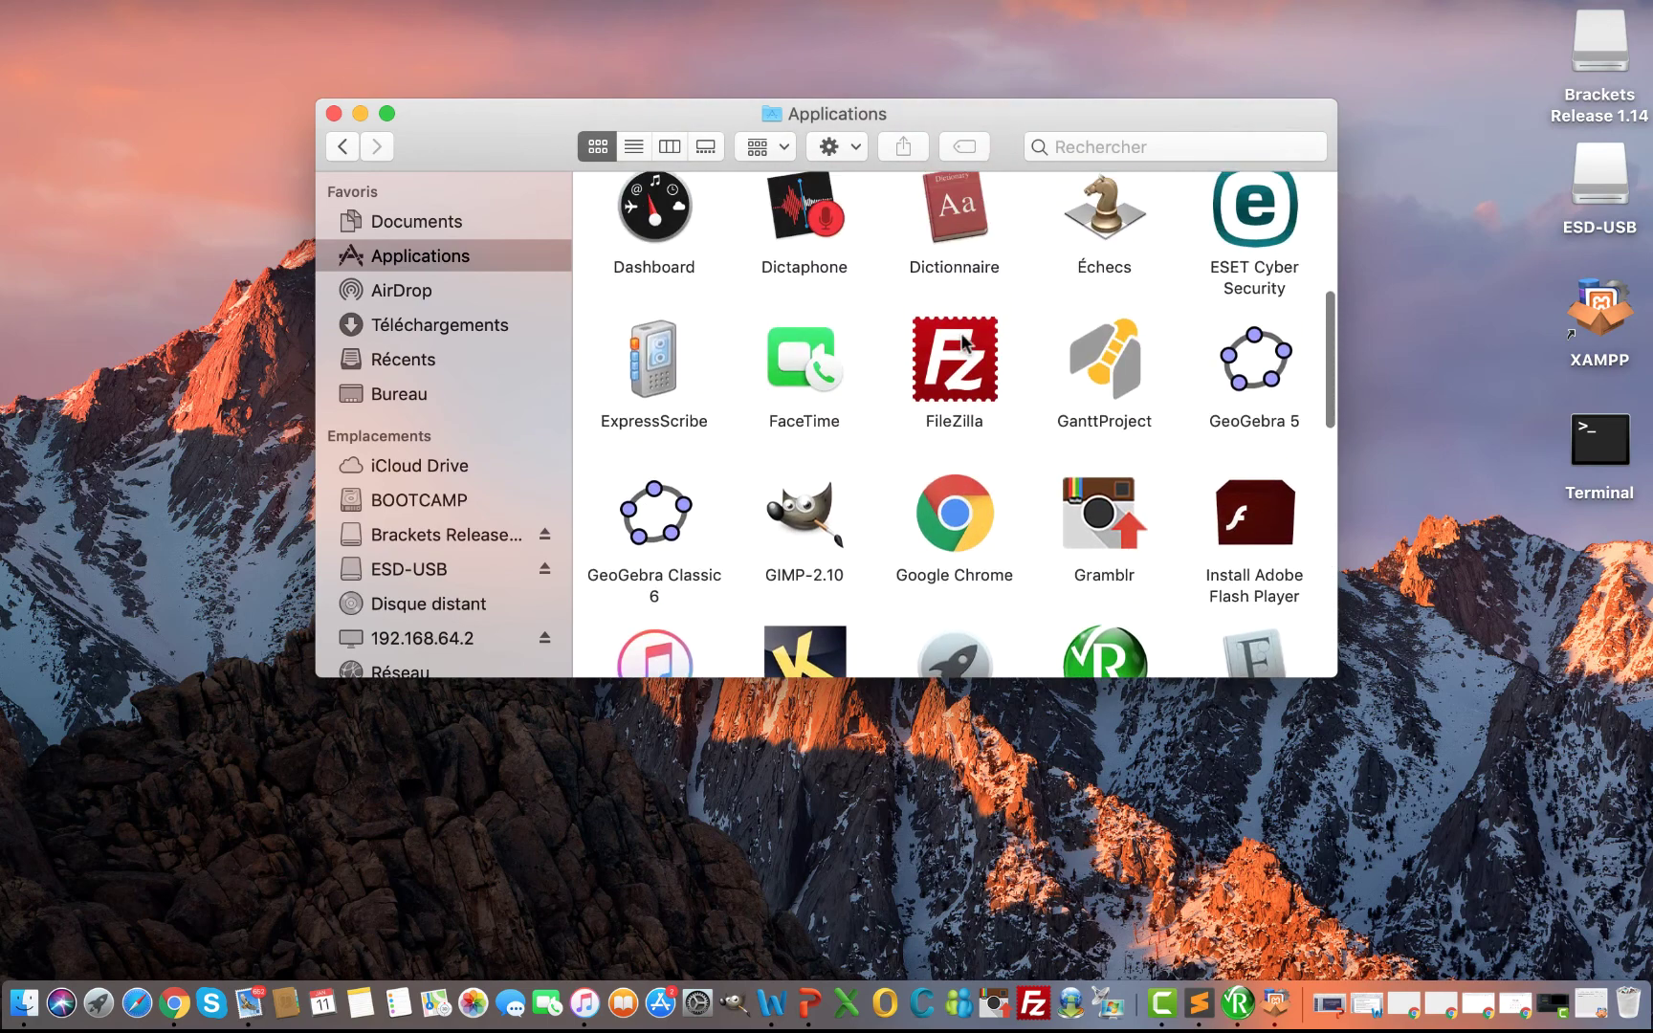
scroll(963, 342, down, 2)
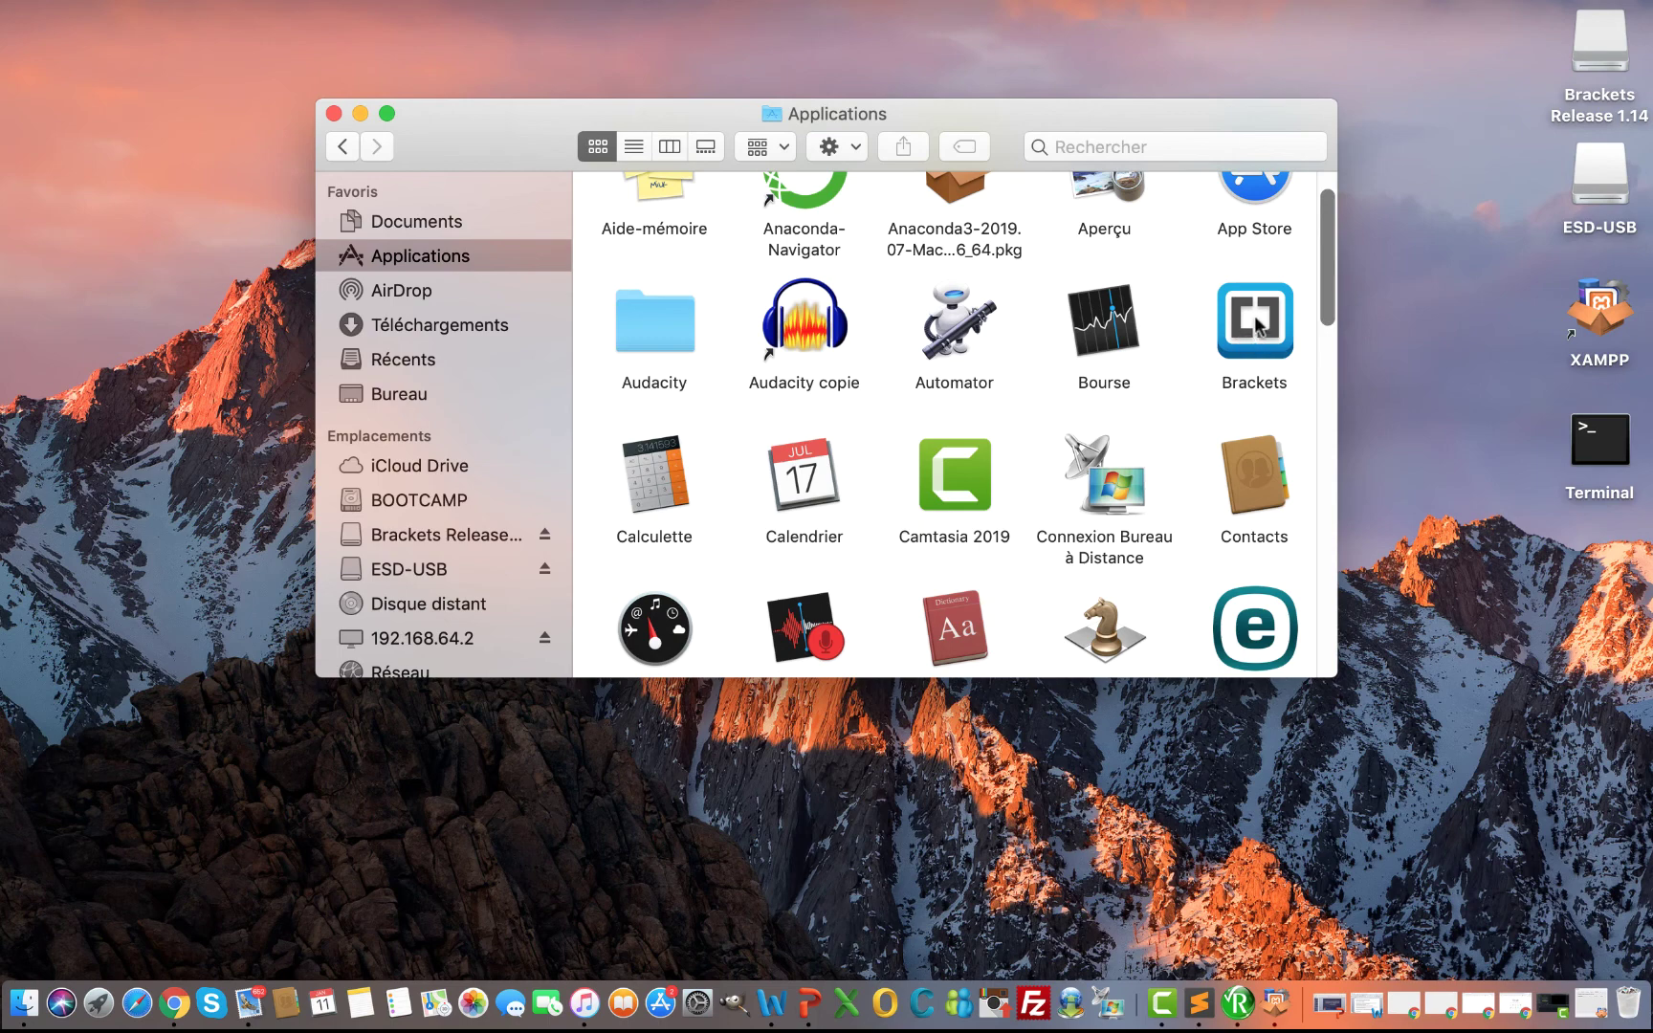
click(1256, 325)
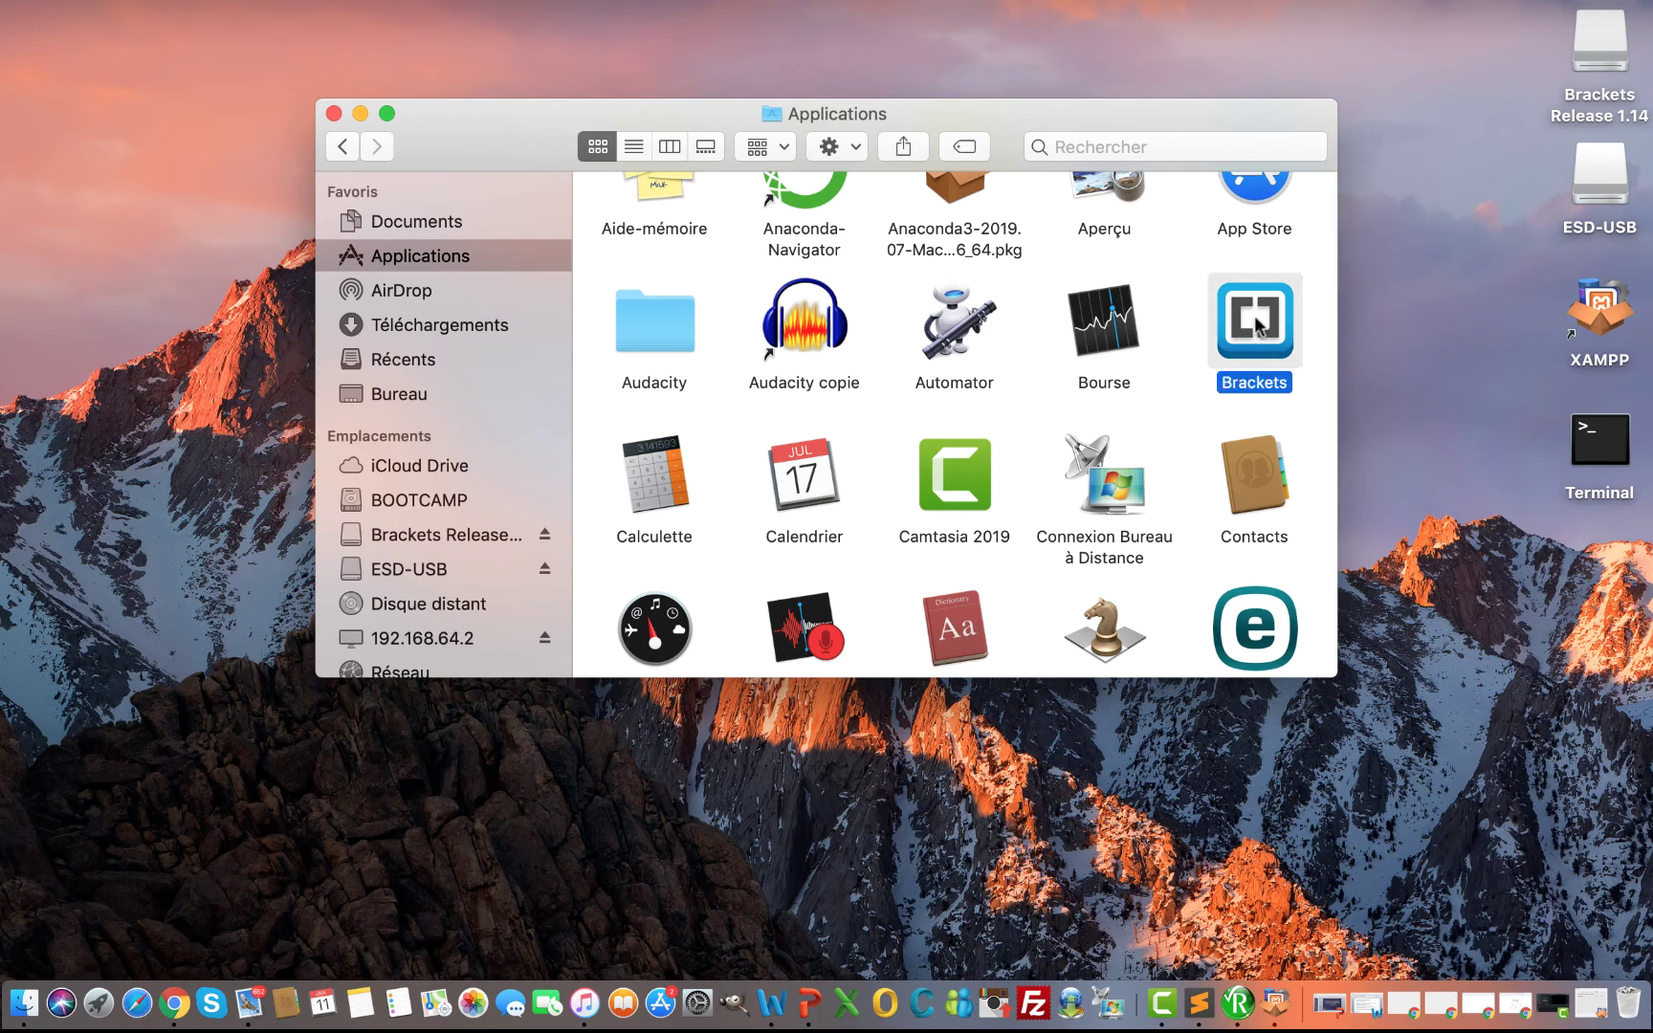
drag(1256, 325, 1598, 586)
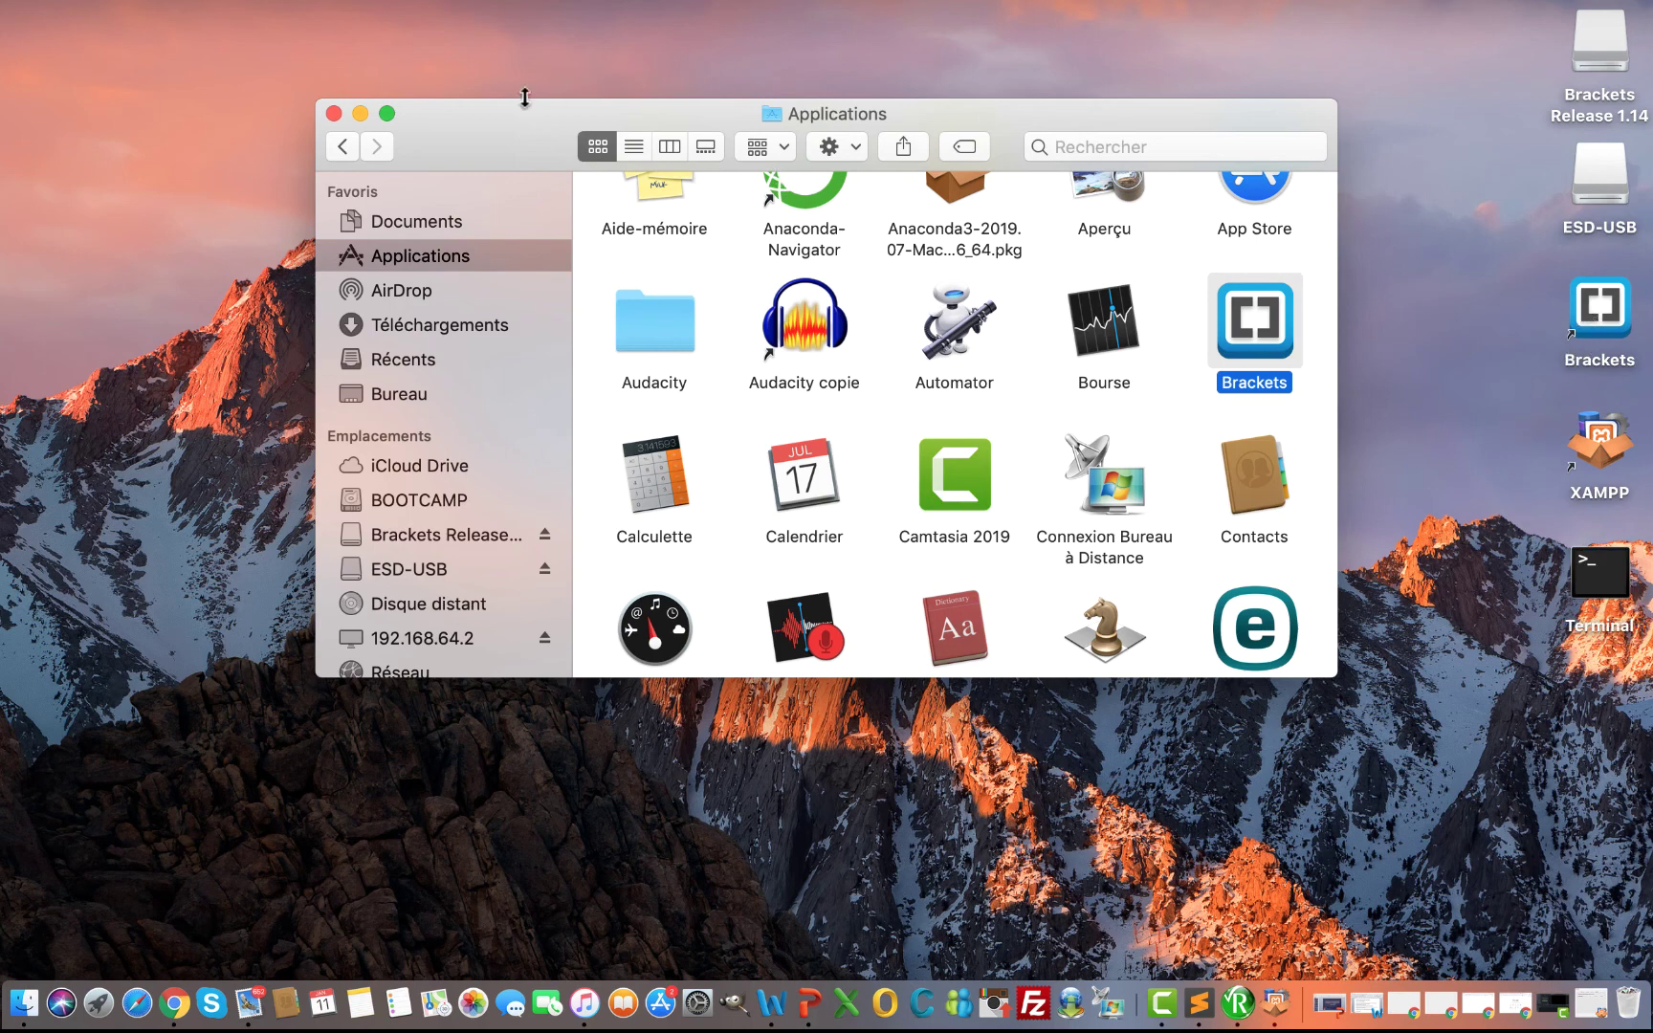
click(333, 113)
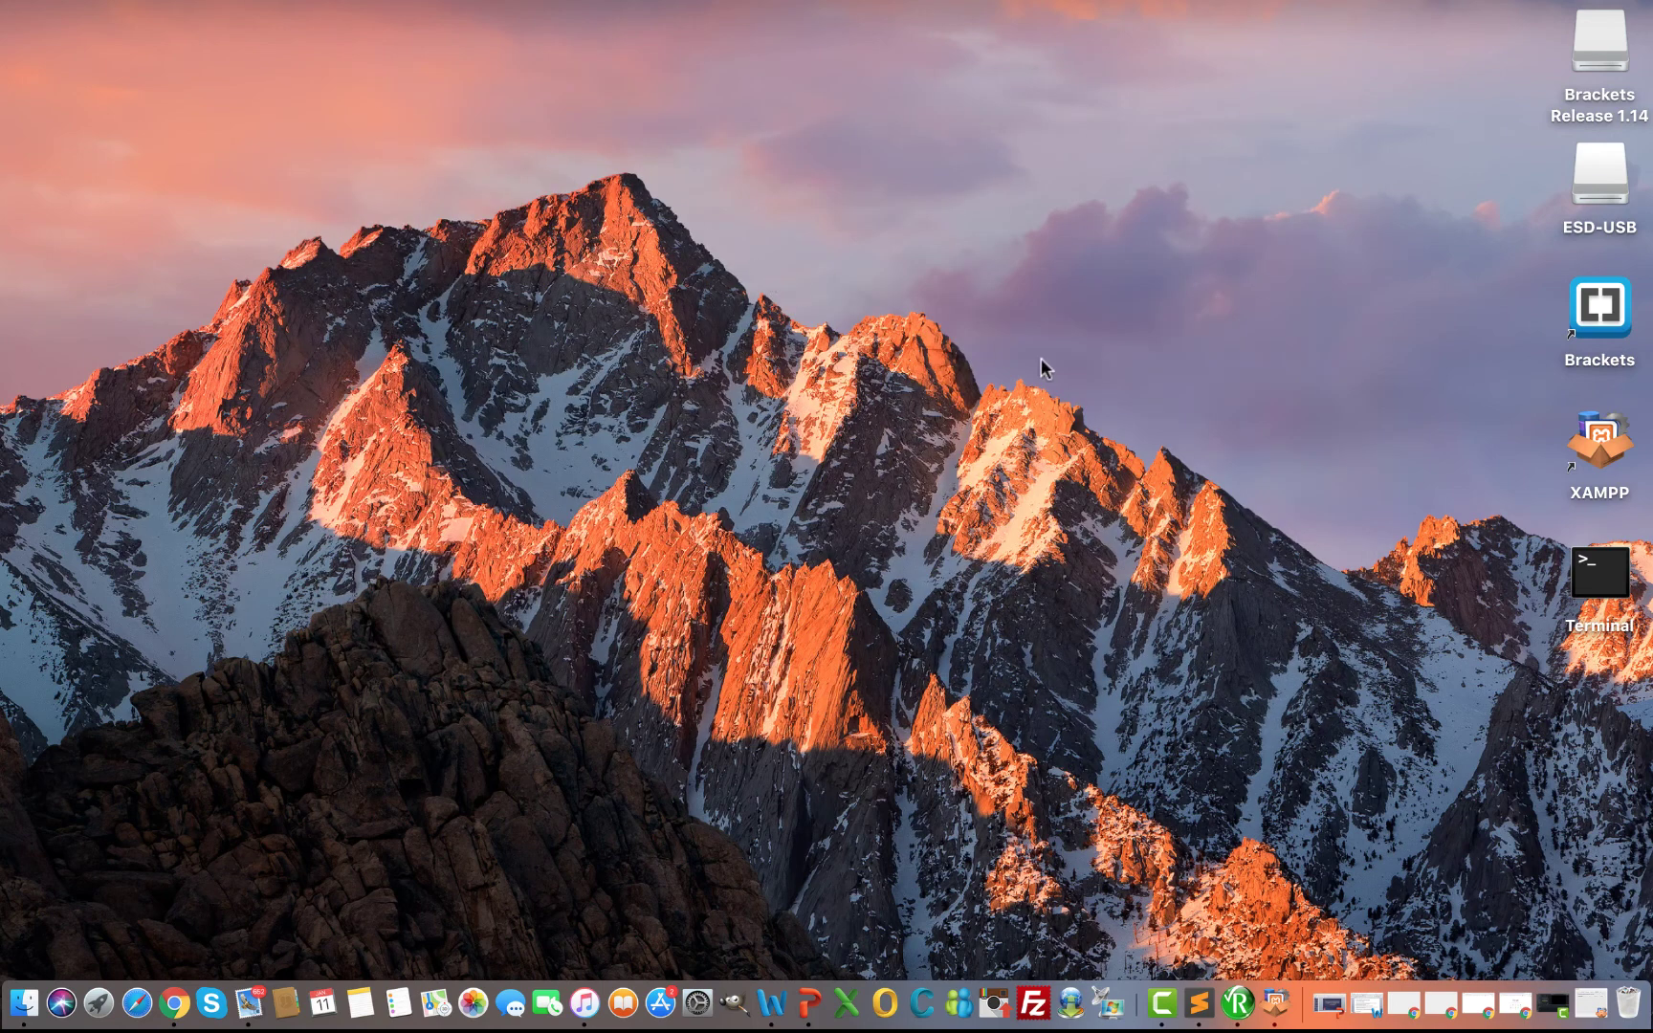
Launch Brackets from its desktop alias and look through the sample index.html from start to end
click(1601, 317)
double_click(1601, 315)
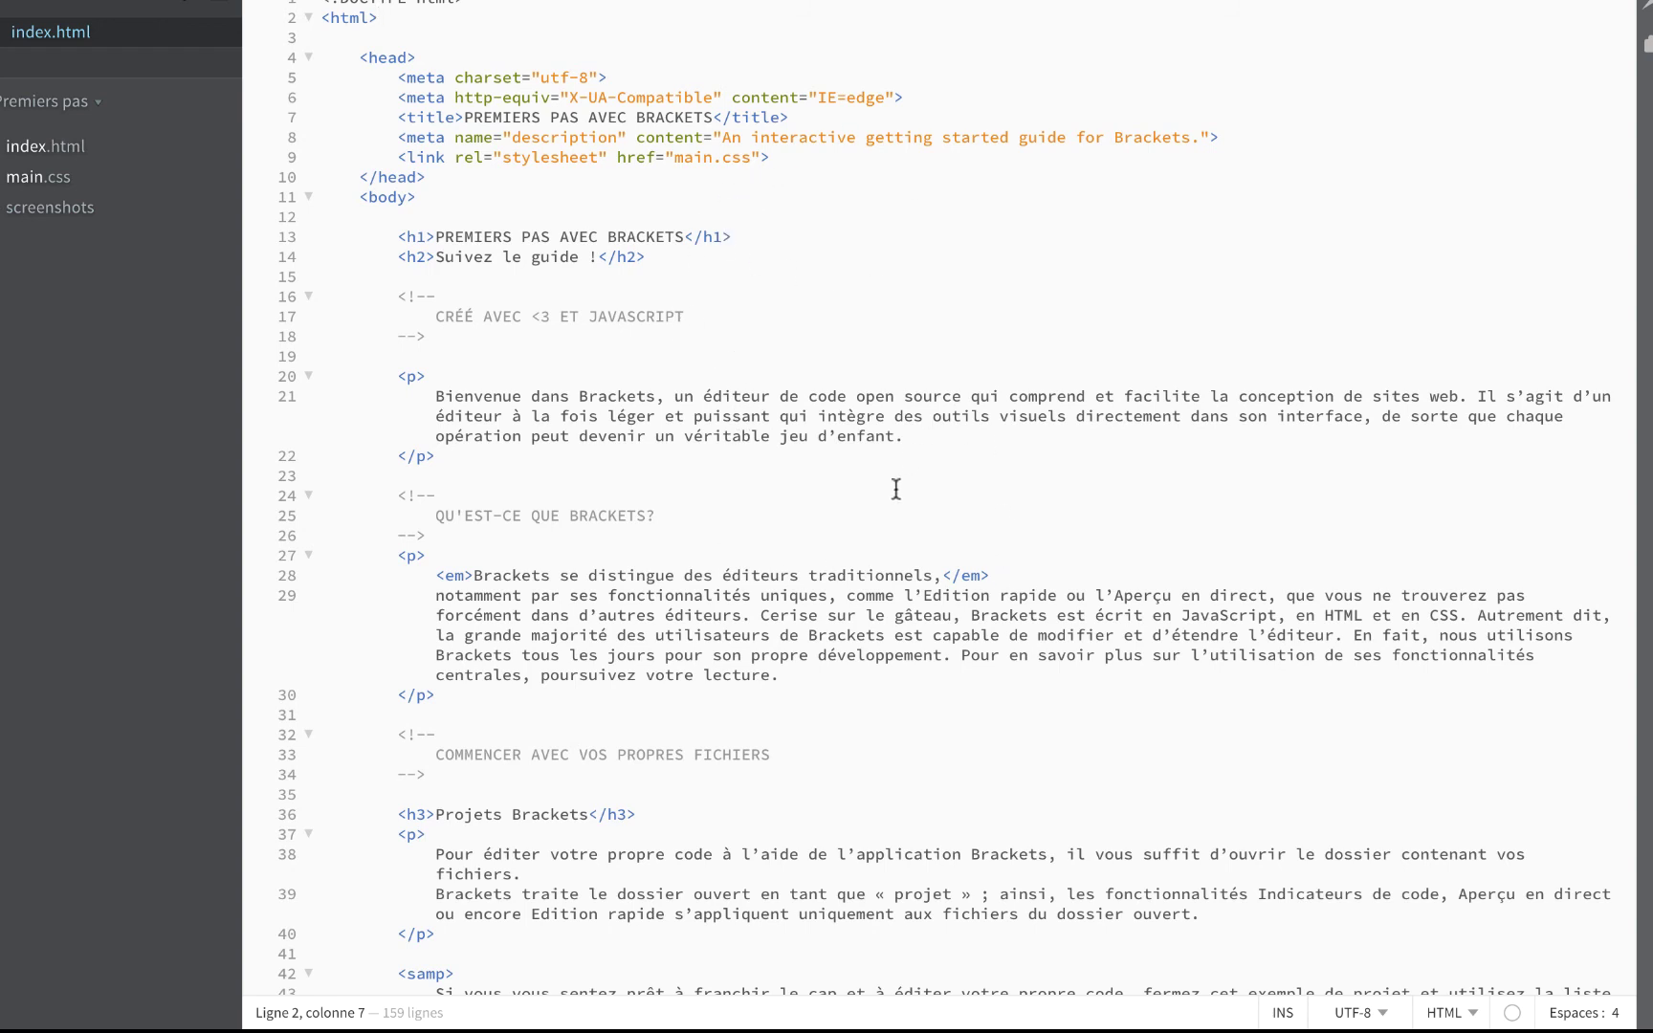
scroll(861, 646, down, 10)
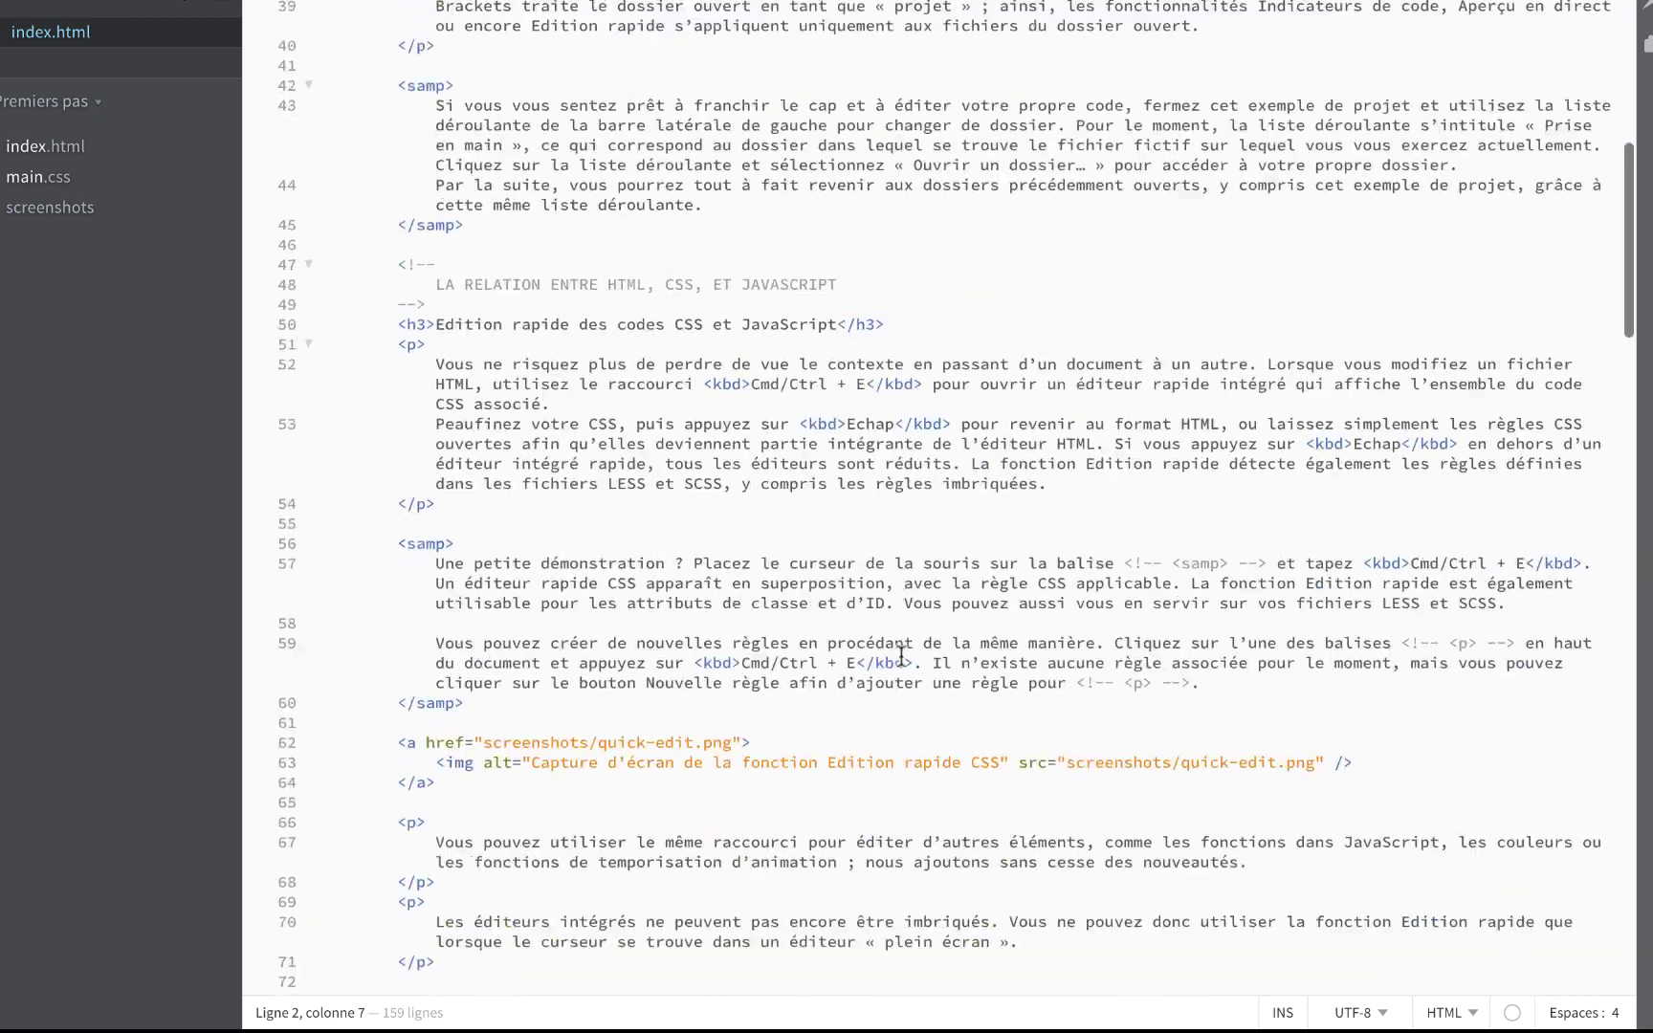
scroll(901, 656, down, 18)
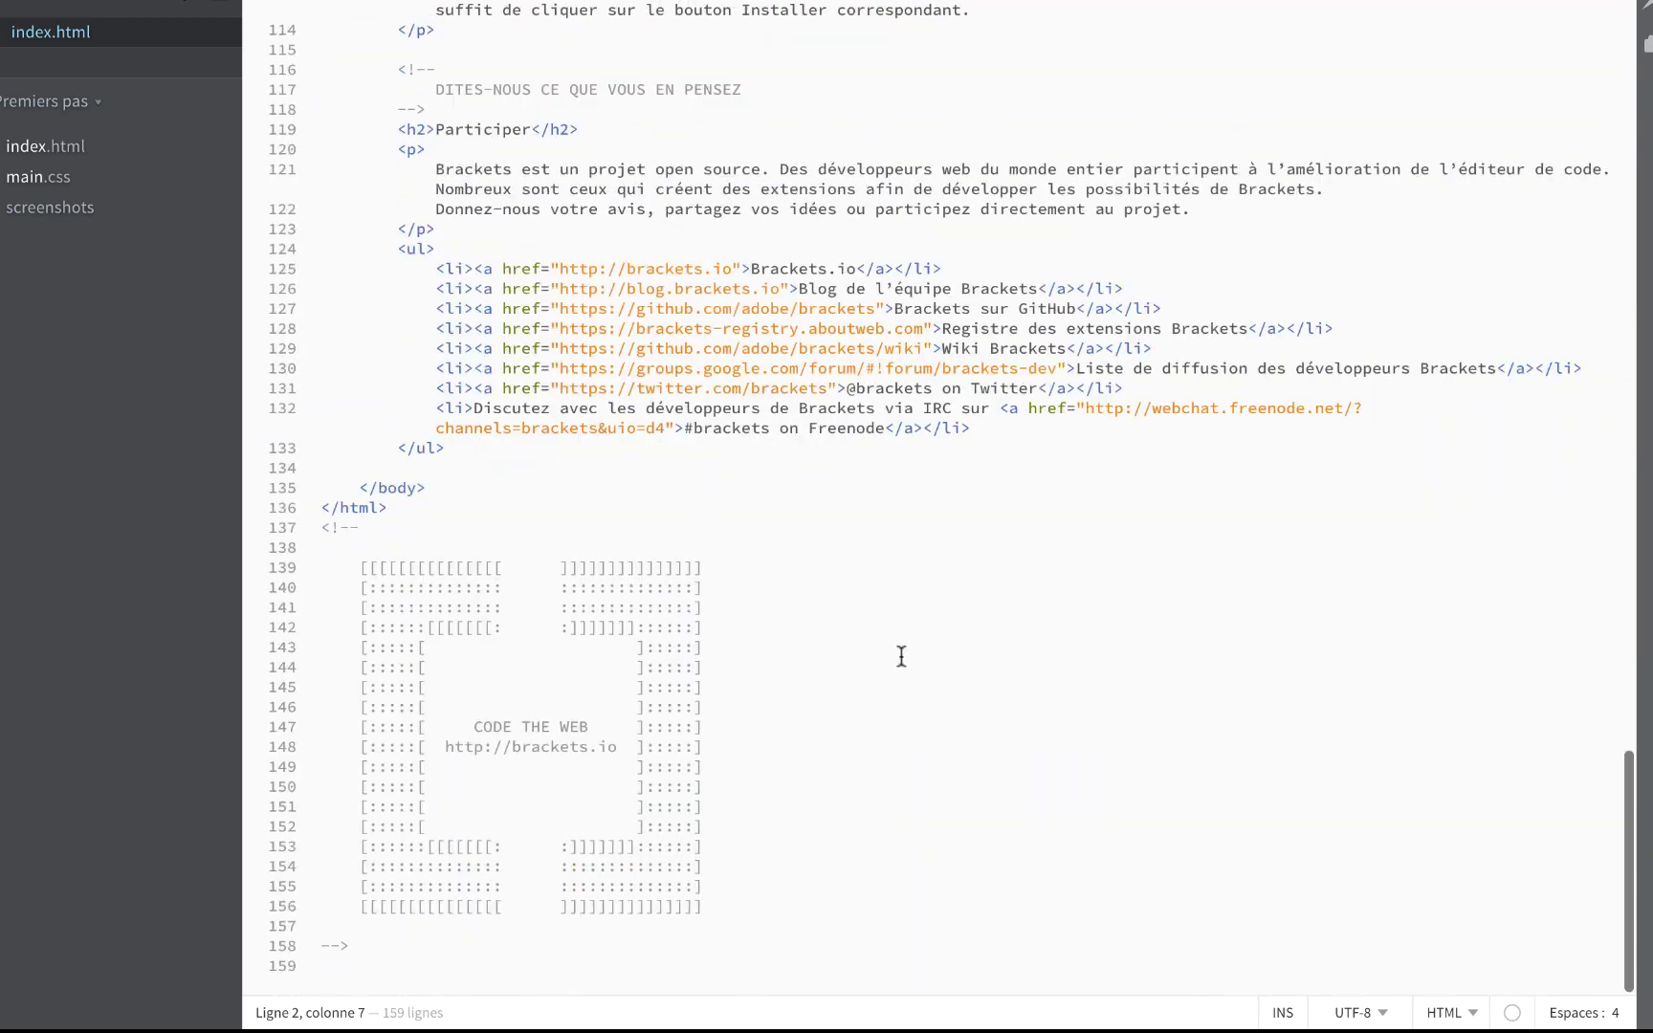
scroll(901, 655, up, 5)
scroll(902, 657, up, 20)
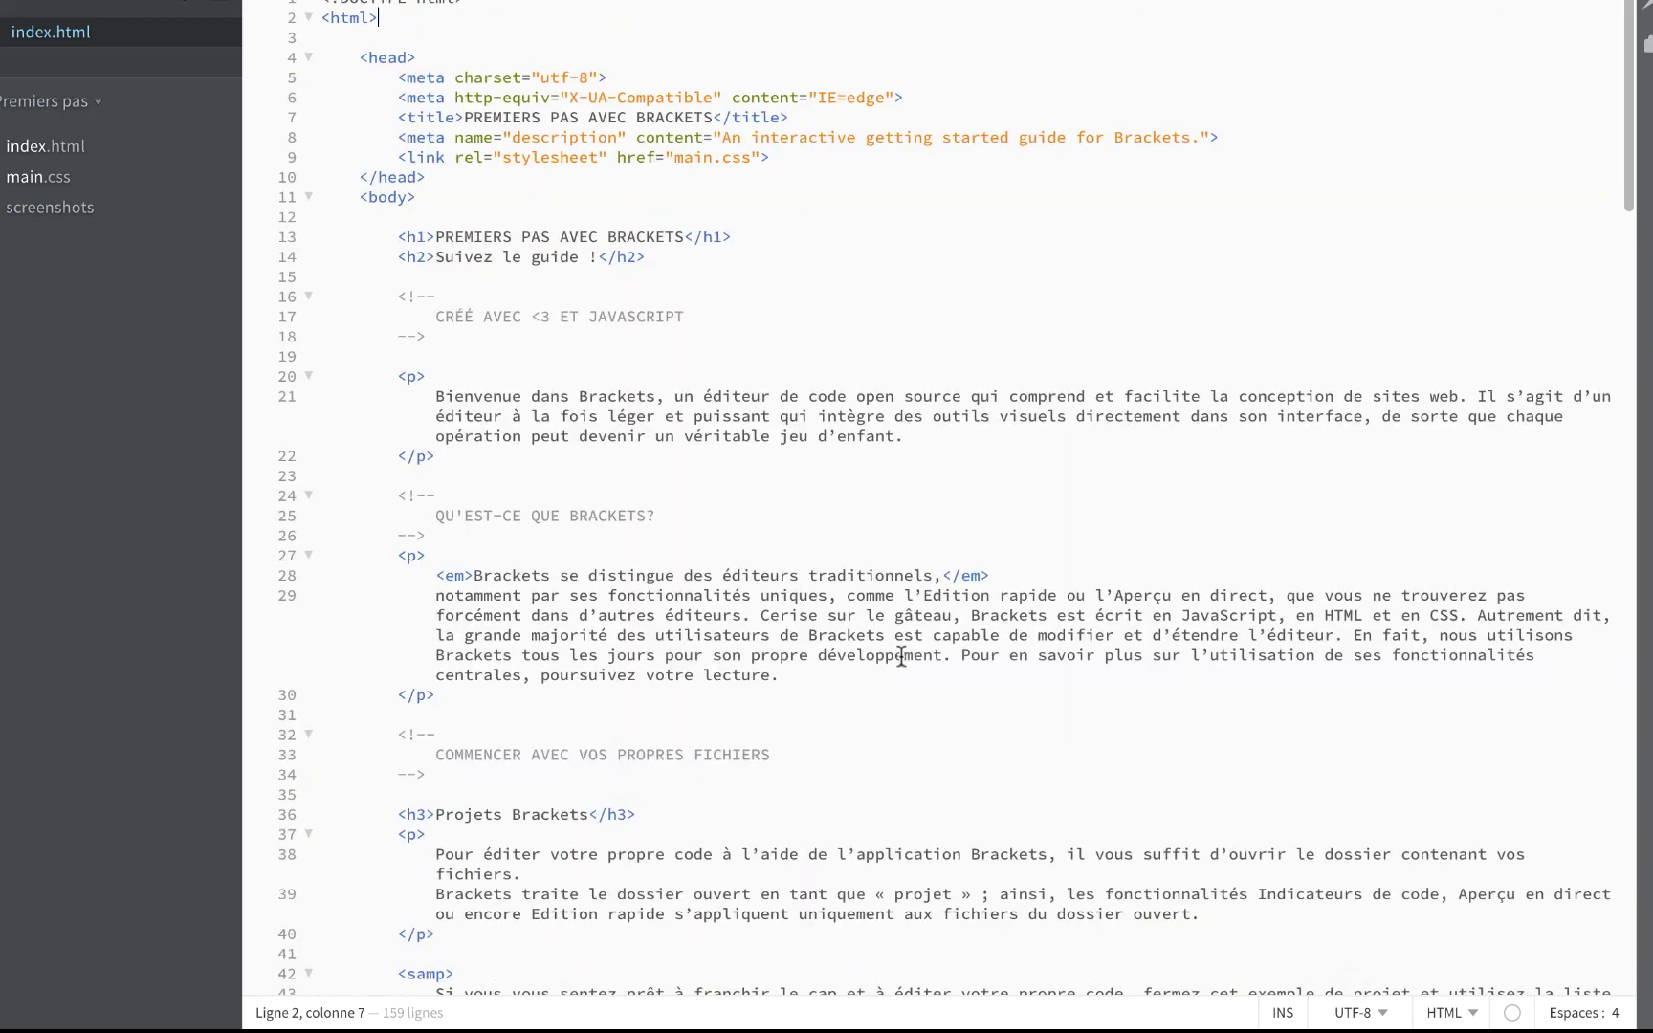